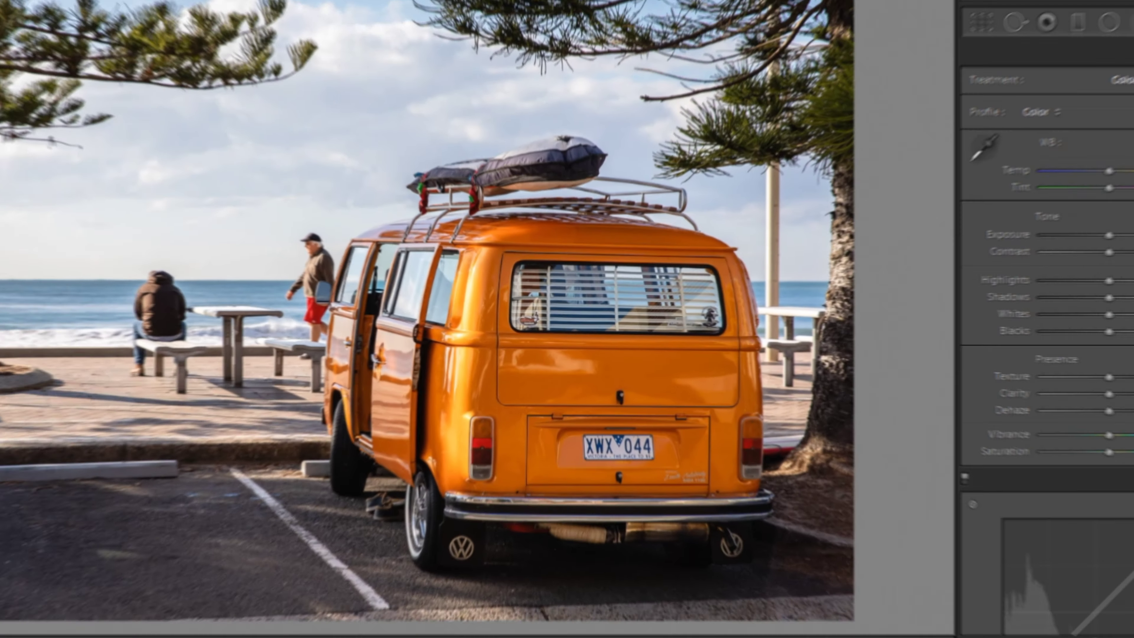
In Calibration, raise Red and Green primary saturation, lower Blue, and nudge Red and Green hues.
scroll(1016, 313, down, 5)
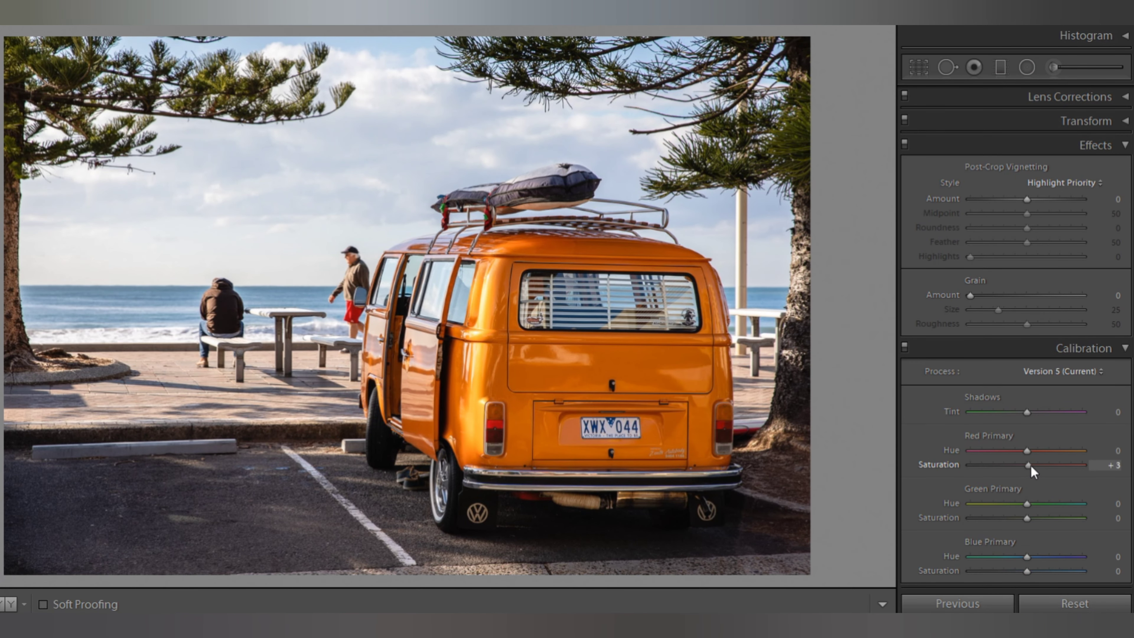
drag(1032, 467, 1037, 465)
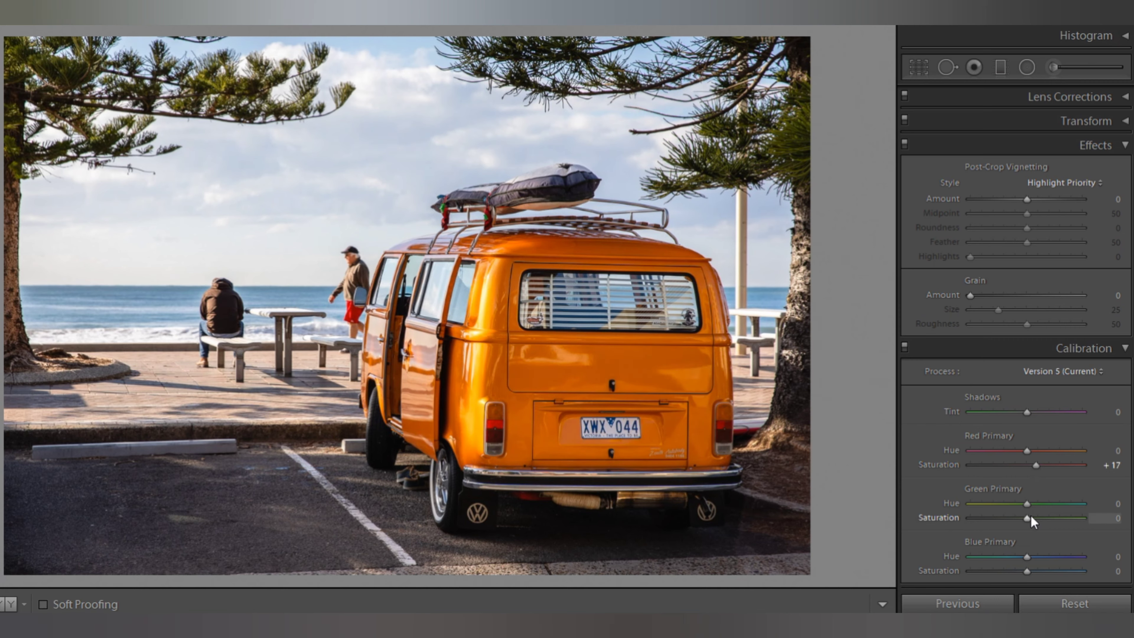
drag(1027, 519, 1038, 519)
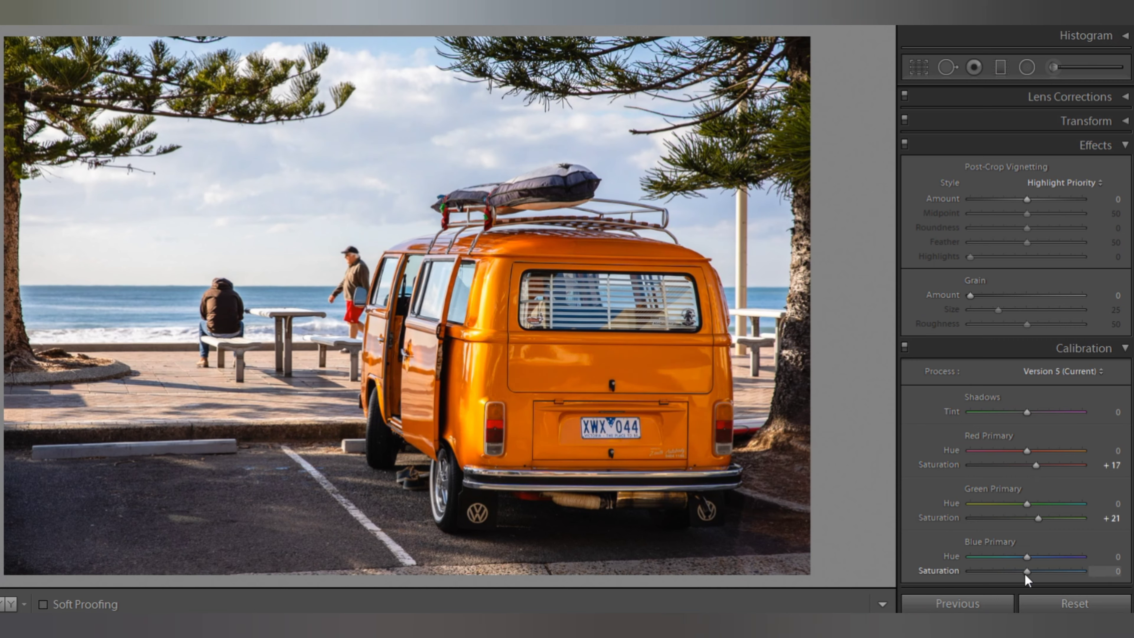
mouse_move(1027, 572)
mouse_down()
mouse_move(997, 591)
mouse_move(1023, 563)
mouse_up()
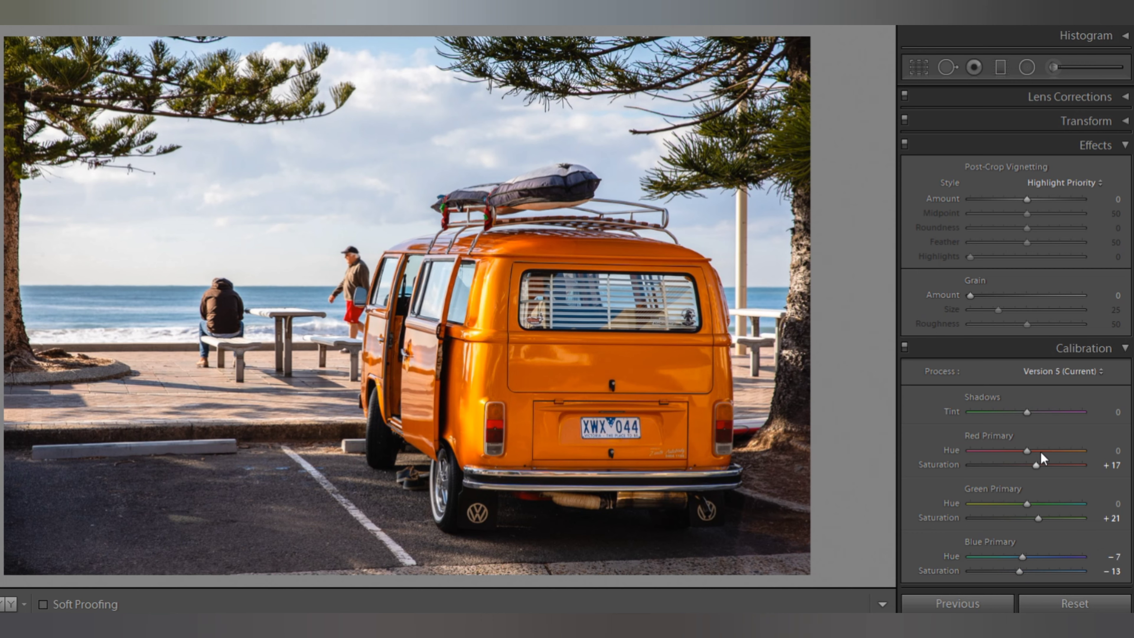
drag(1028, 450, 1033, 452)
drag(1028, 503, 1038, 508)
Set the white balance to Temp −9 and Tint +6.
scroll(981, 338, up, 5)
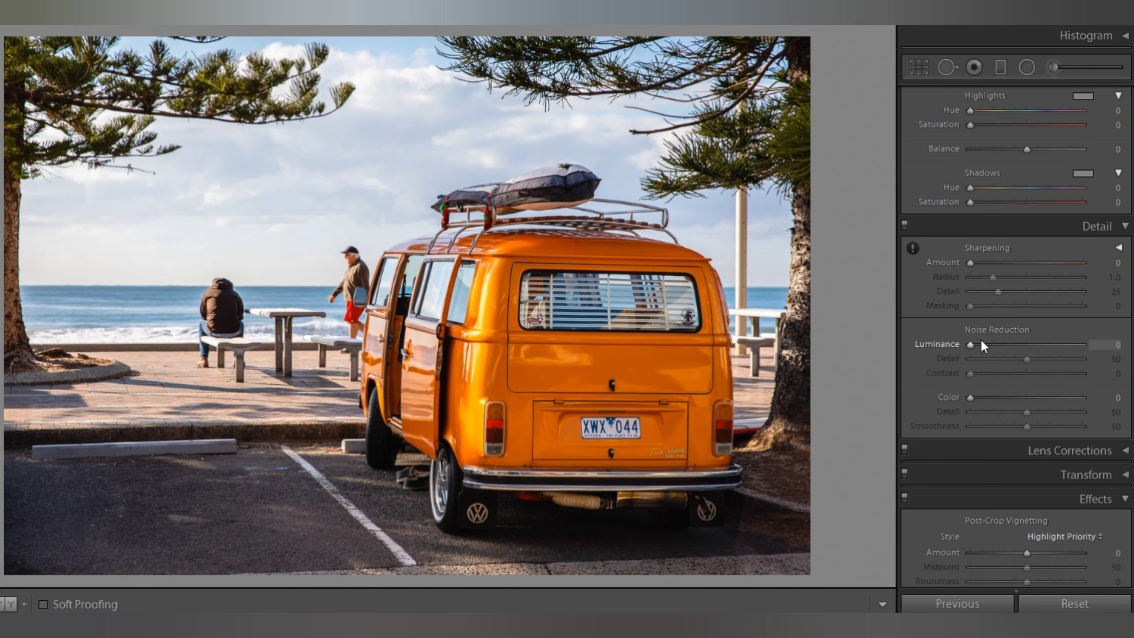
scroll(981, 339, up, 5)
scroll(981, 338, up, 3)
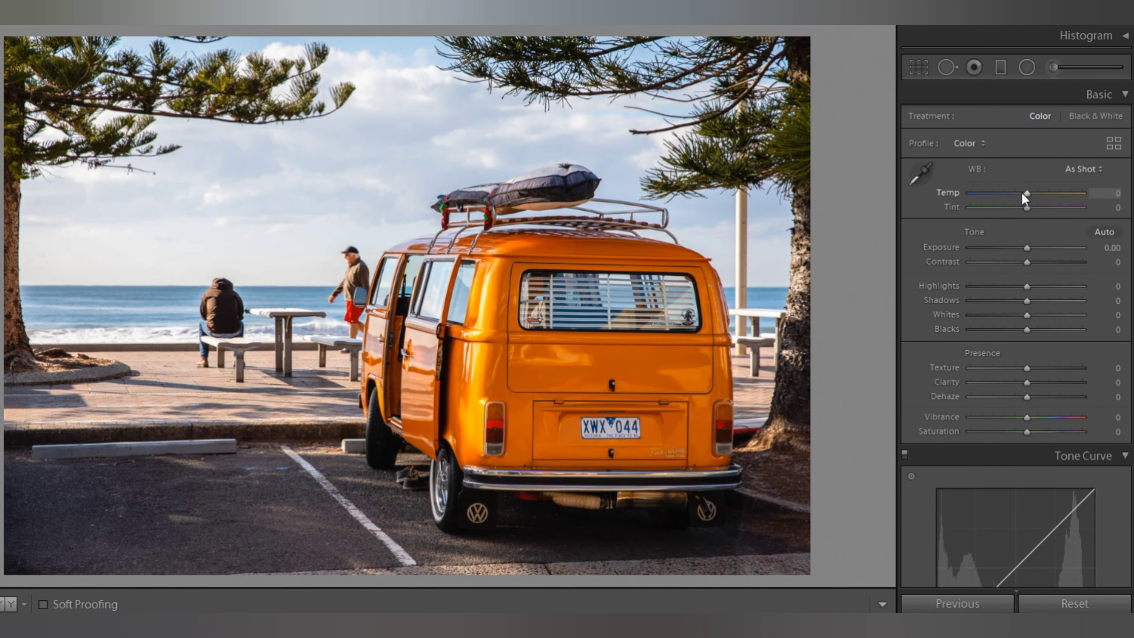
drag(1022, 194, 1020, 196)
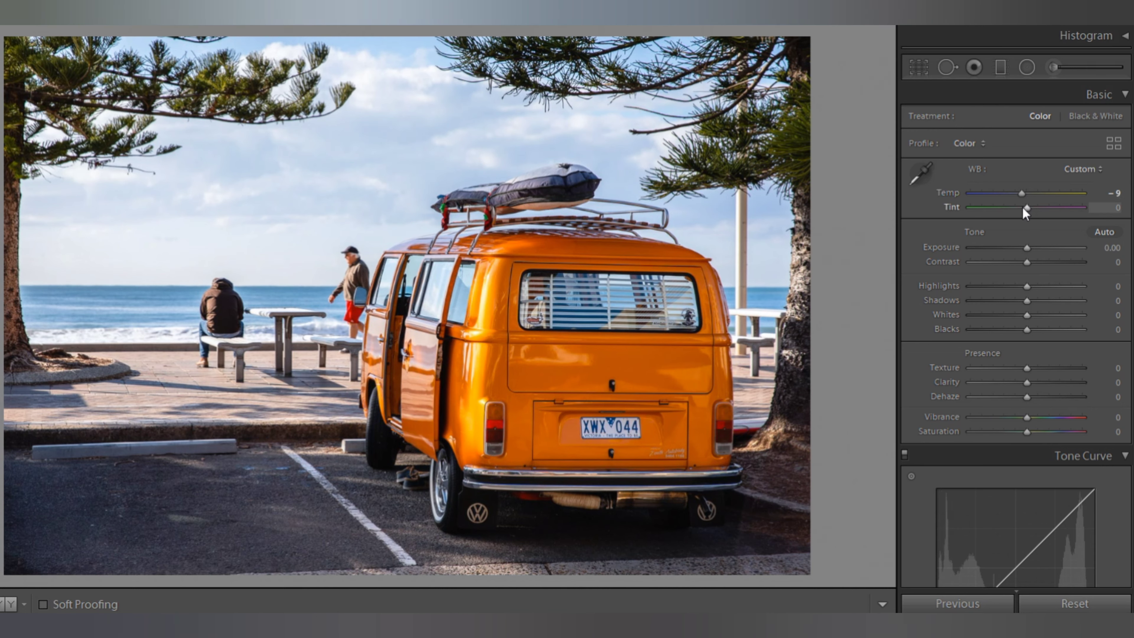
drag(1026, 207, 1031, 207)
Copy the van photo's develop settings and paste them onto the living-room photo.
key(ctrl+shift+c)
key(Return)
key(Right)
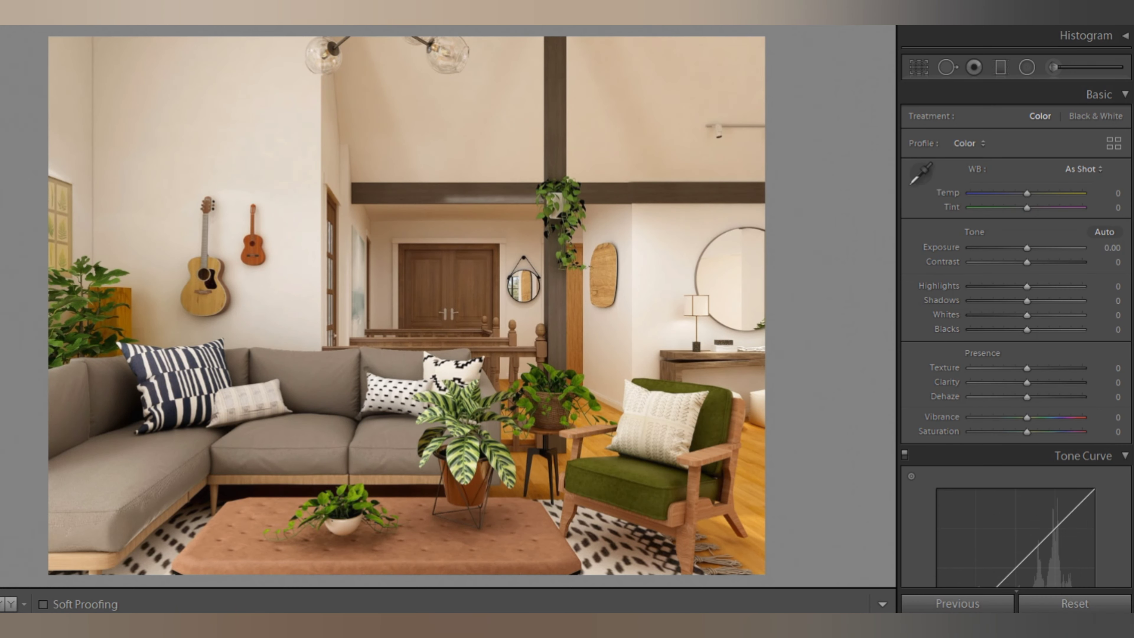
key(ctrl+shift+v)
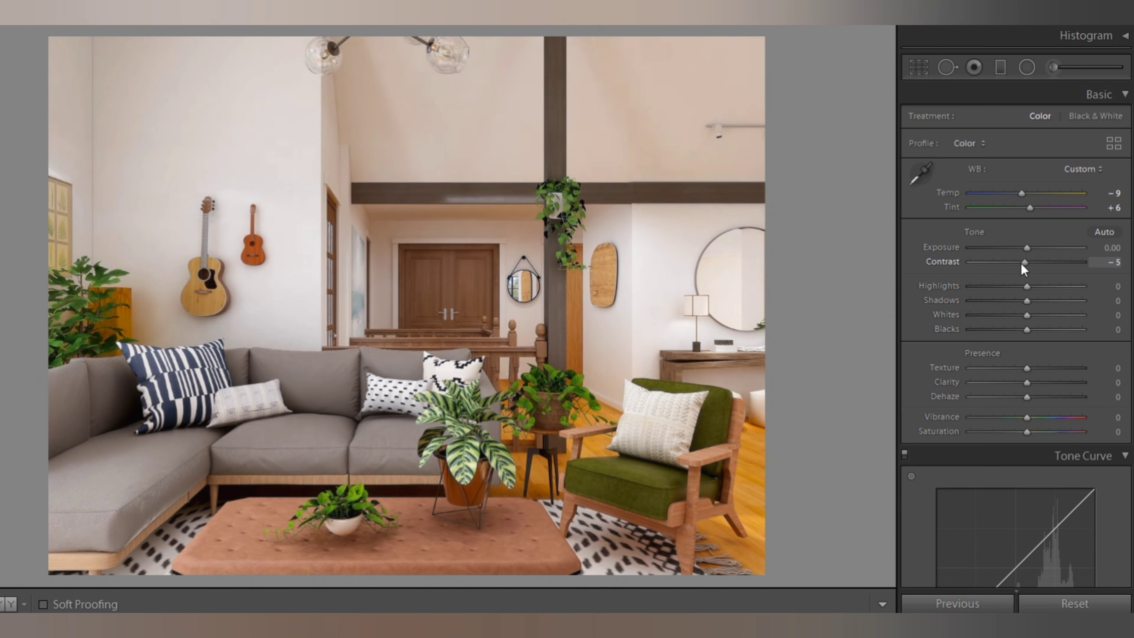
Refine the living-room look: Contrast −13, cooler temperature, Highlights −21, Whites −22.
drag(1005, 262, 1016, 263)
drag(1021, 193, 1019, 192)
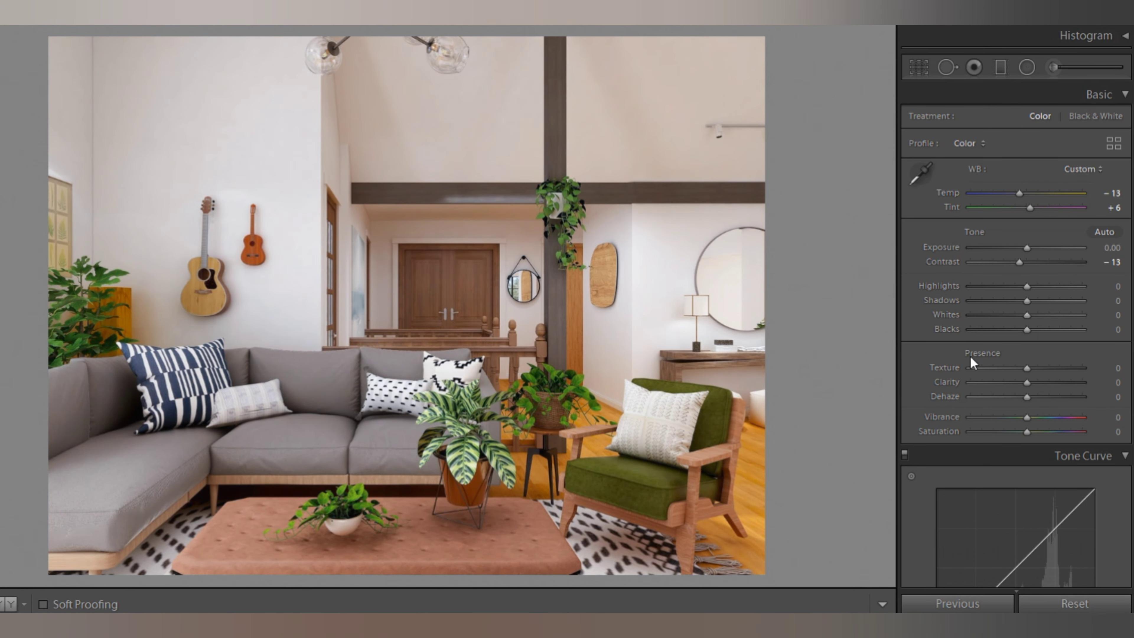
drag(1018, 287, 1035, 304)
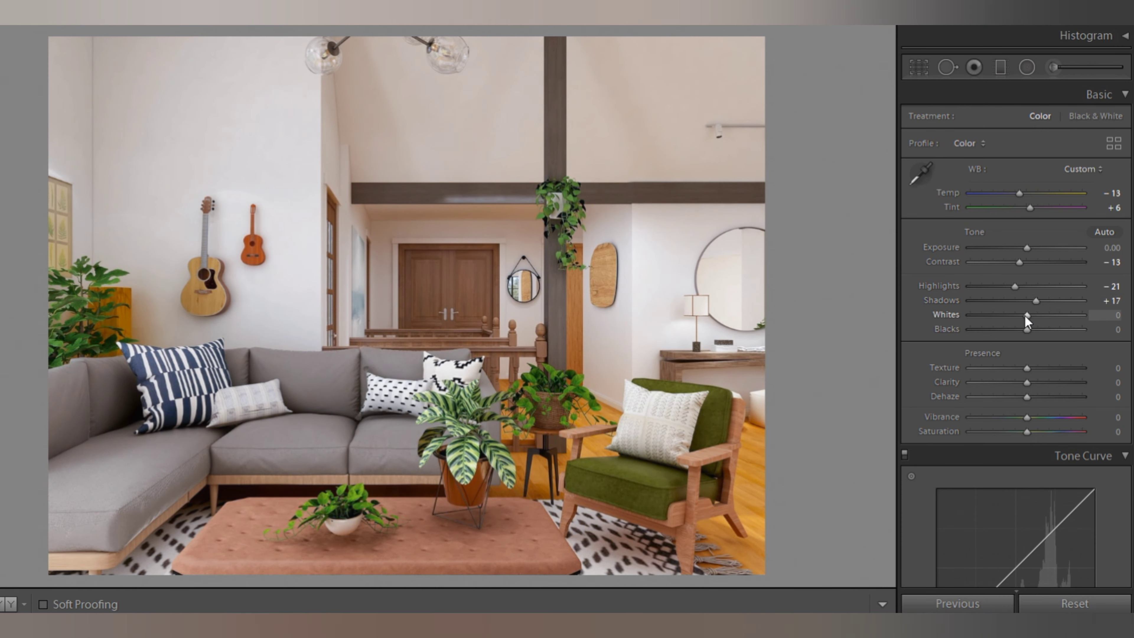
mouse_move(1026, 317)
mouse_down()
mouse_move(1014, 330)
mouse_move(1037, 331)
mouse_up()
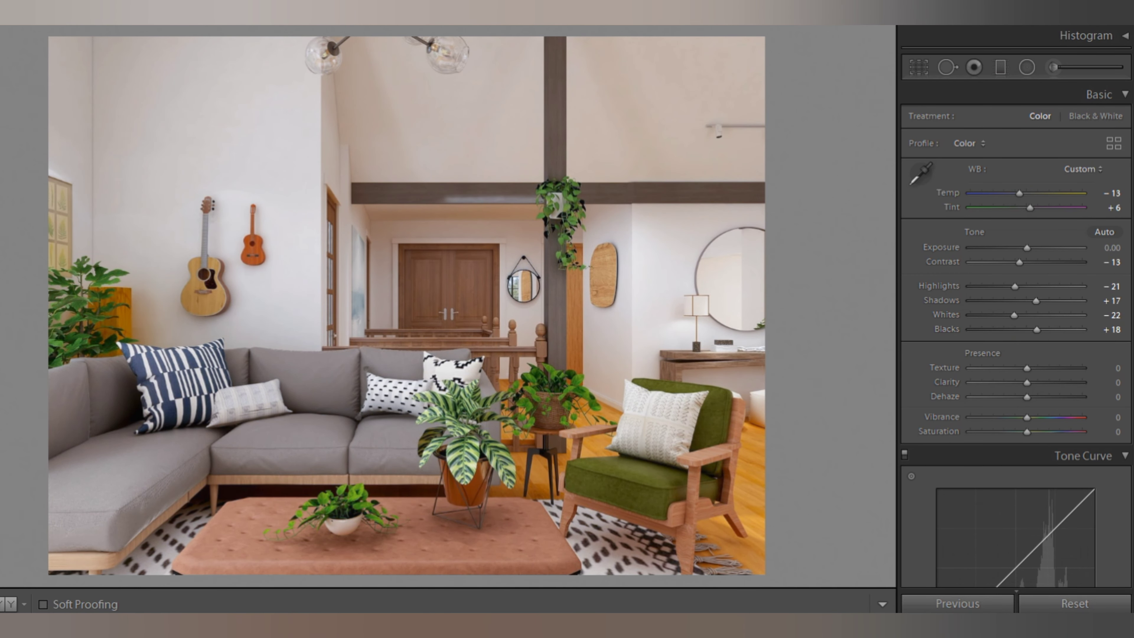
Copy the refined settings and move to the garden brick-path photo.
key(ctrl+shift+c)
key(Return)
key(ctrl+Right)
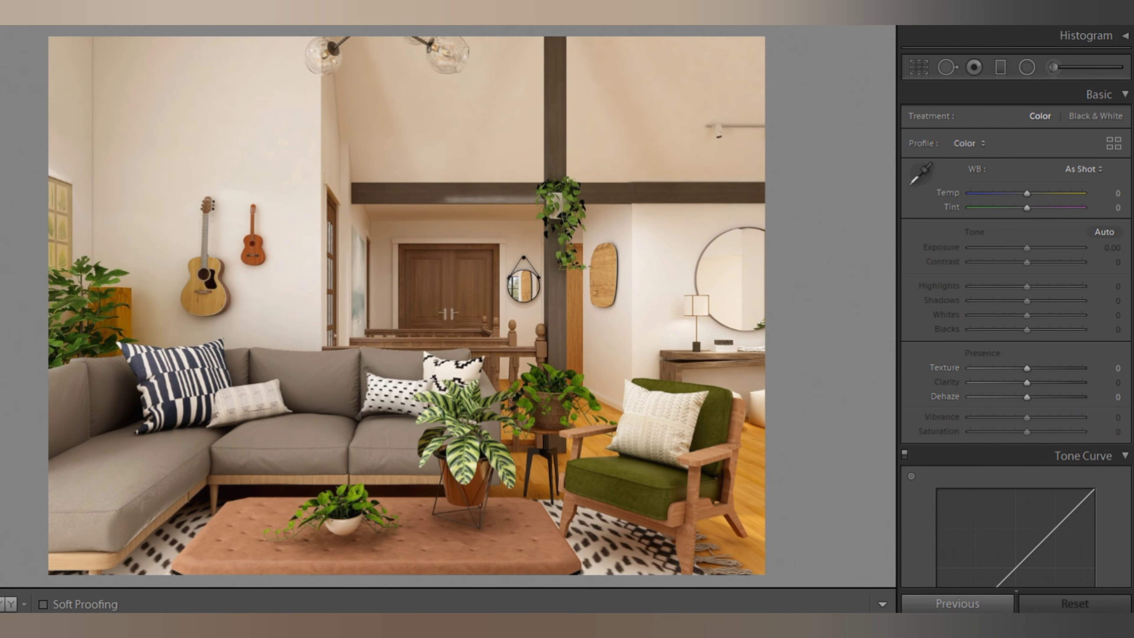
key(ctrl+Left)
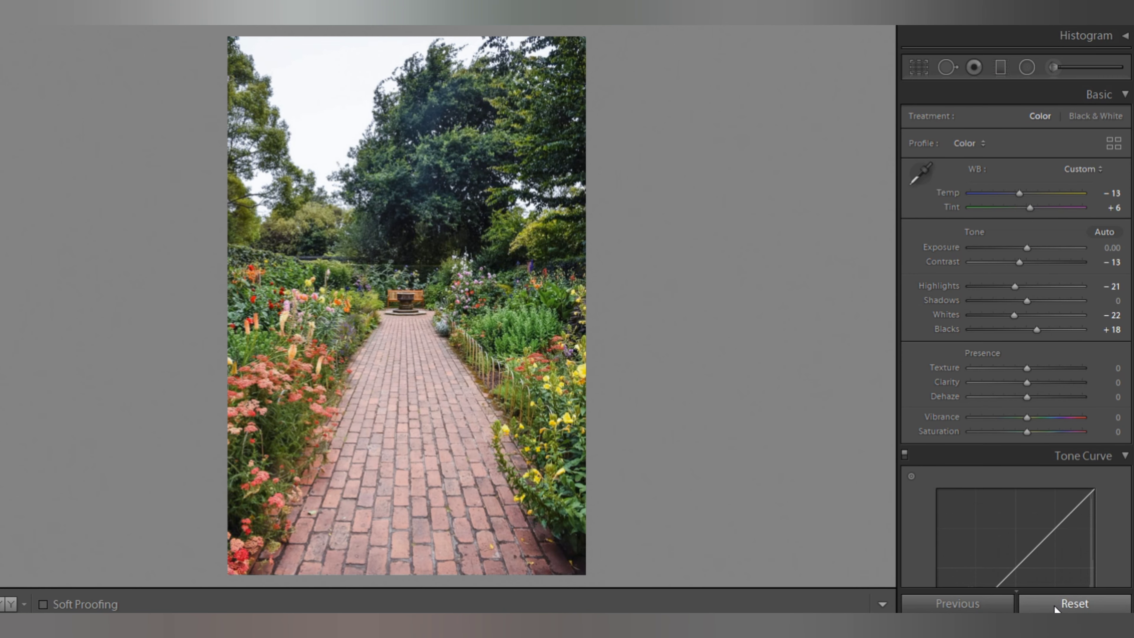
Reset the garden photo, trial the look on the bedroom, then paste it onto the Easter eggs photo.
click(1072, 604)
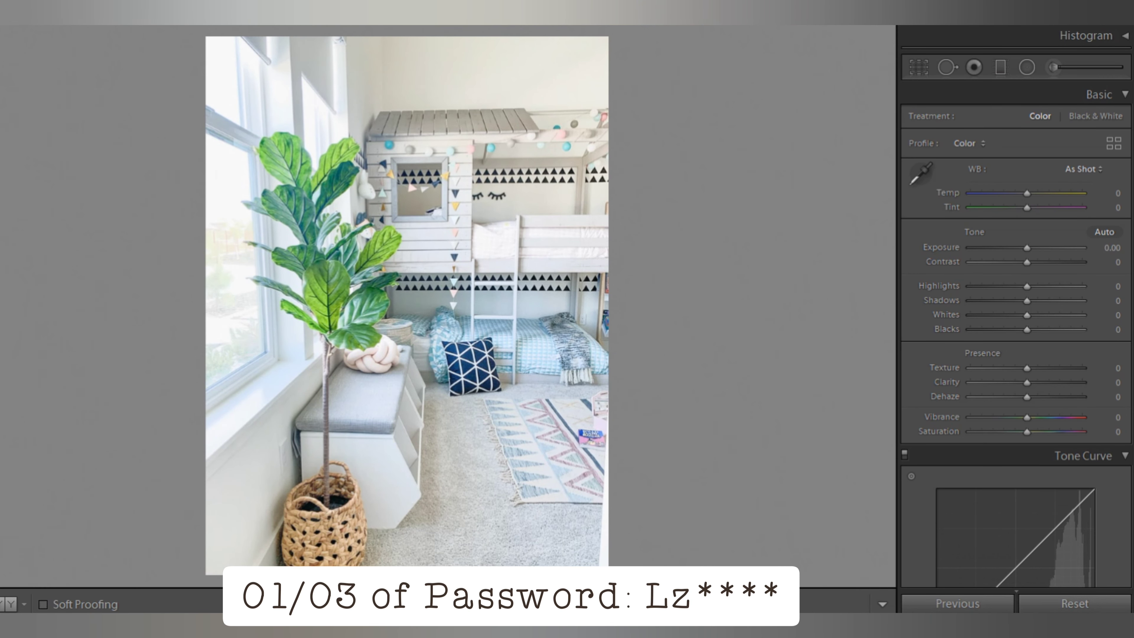
key(ctrl+shift+v)
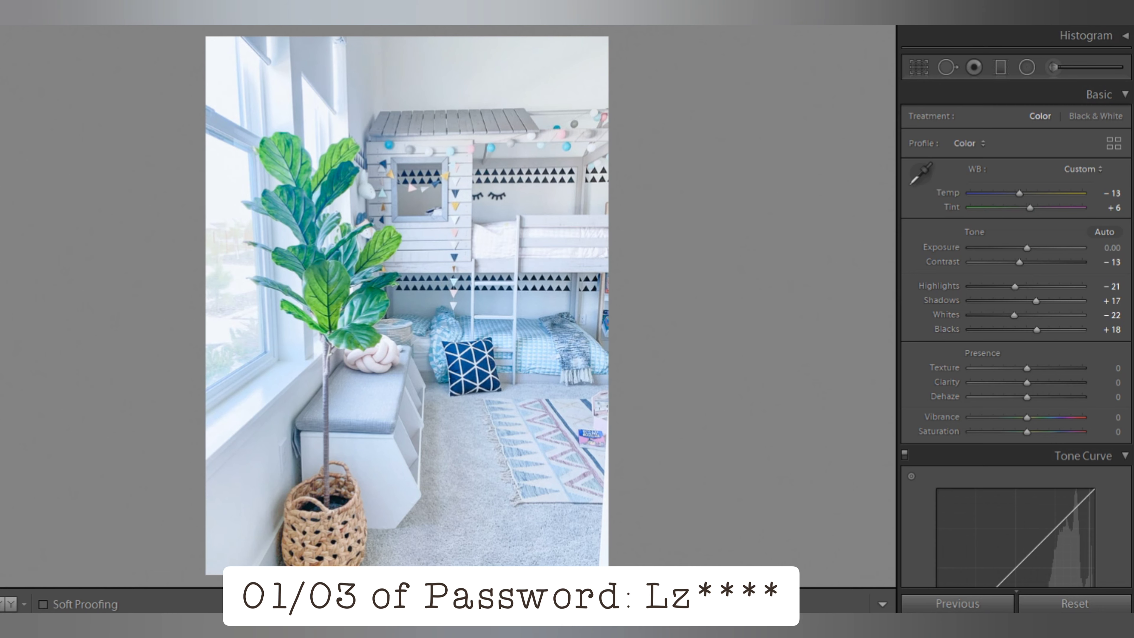
click(1071, 604)
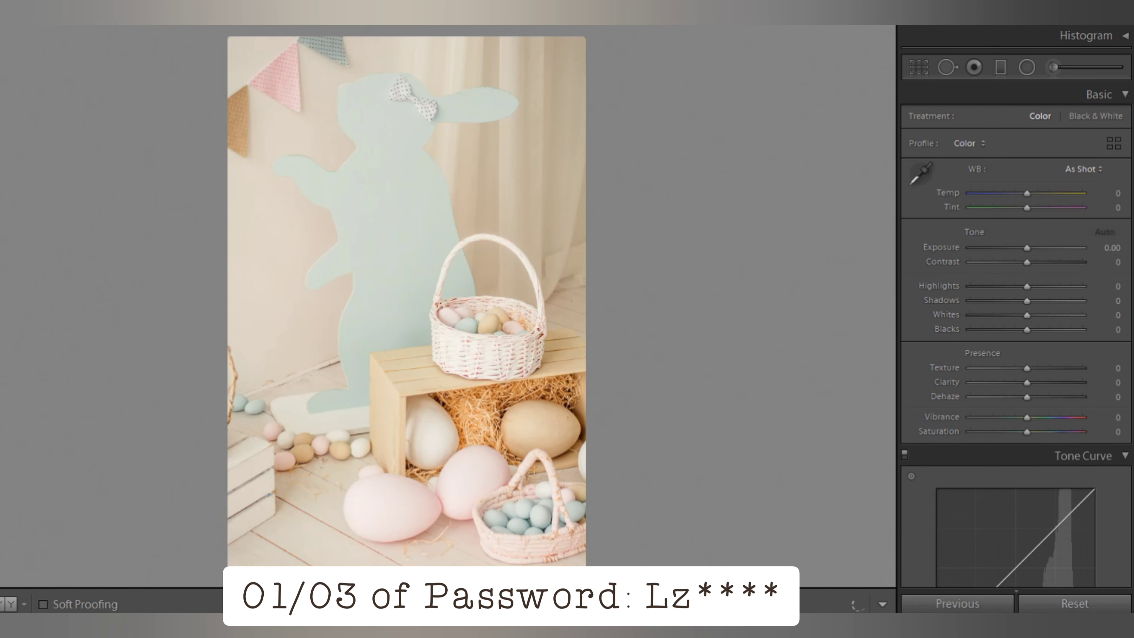
key(Right)
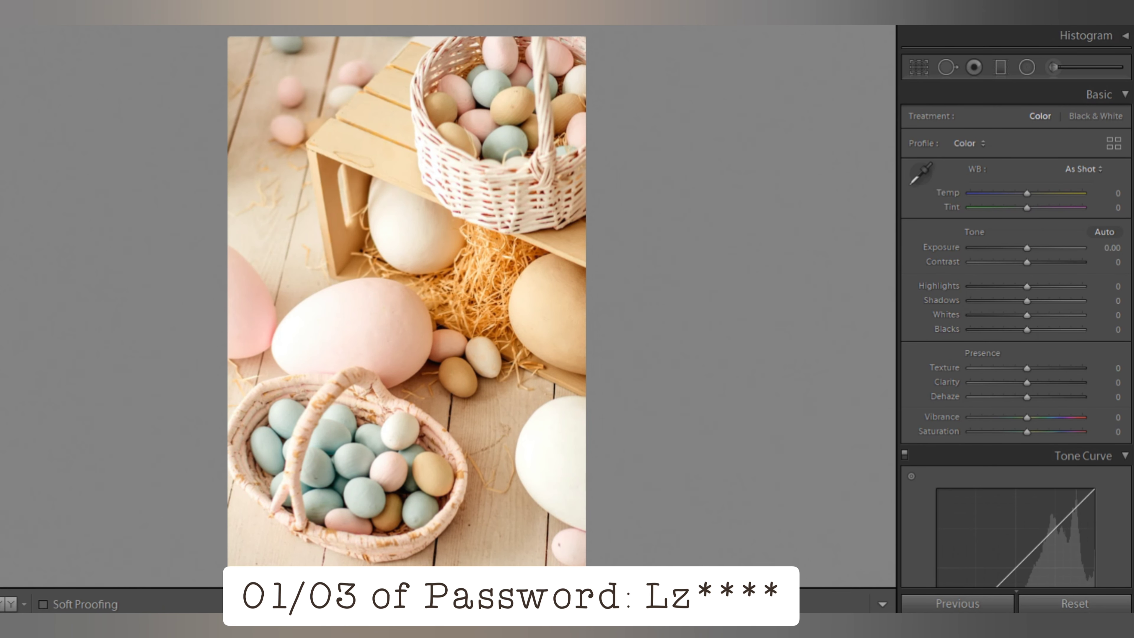
key(ctrl+shift+v)
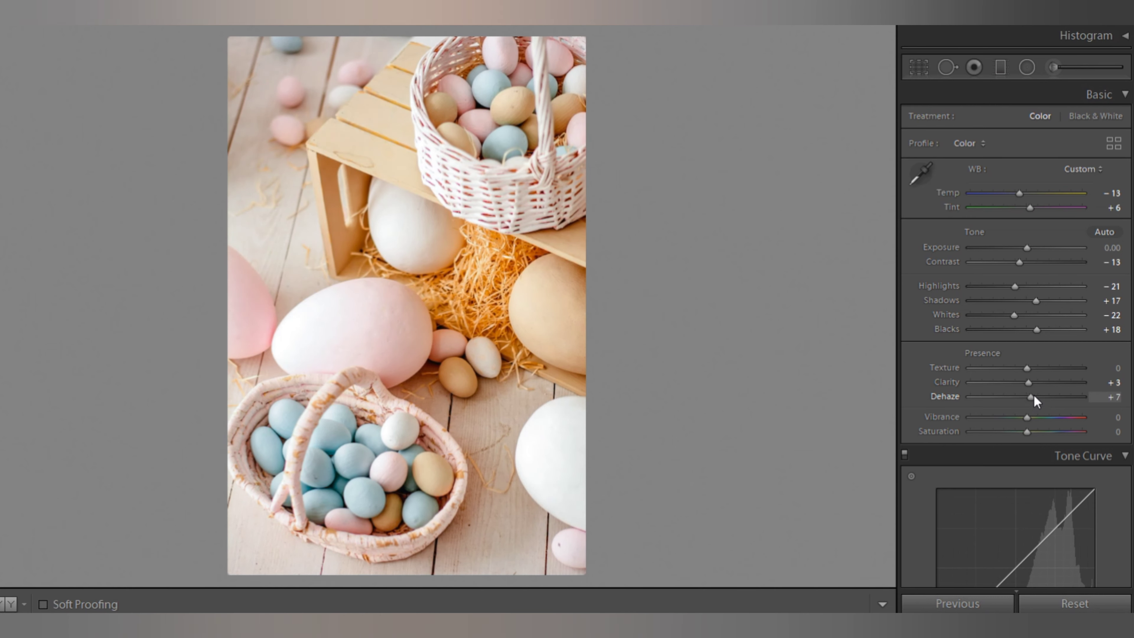
Raise Dehaze and Vibrance to +14 and copy the updated settings.
drag(1034, 395, 1038, 393)
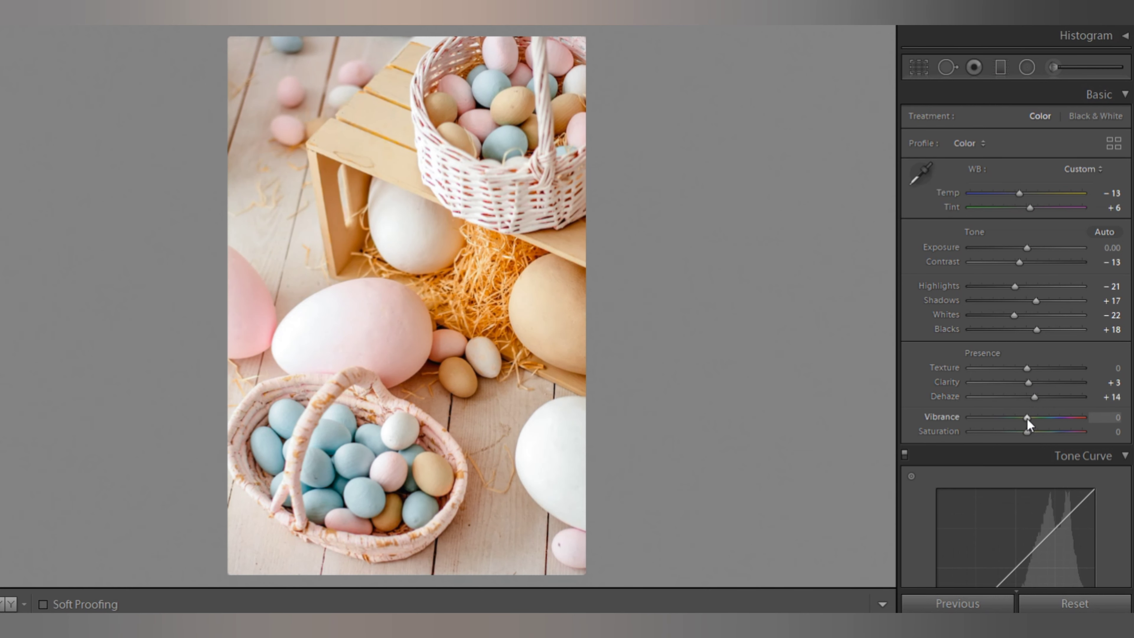
drag(1028, 418, 1022, 432)
key(ctrl+shift+c)
key(Return)
Reset the eggs photo, then paste and reset the look on the bunny photo.
click(1075, 603)
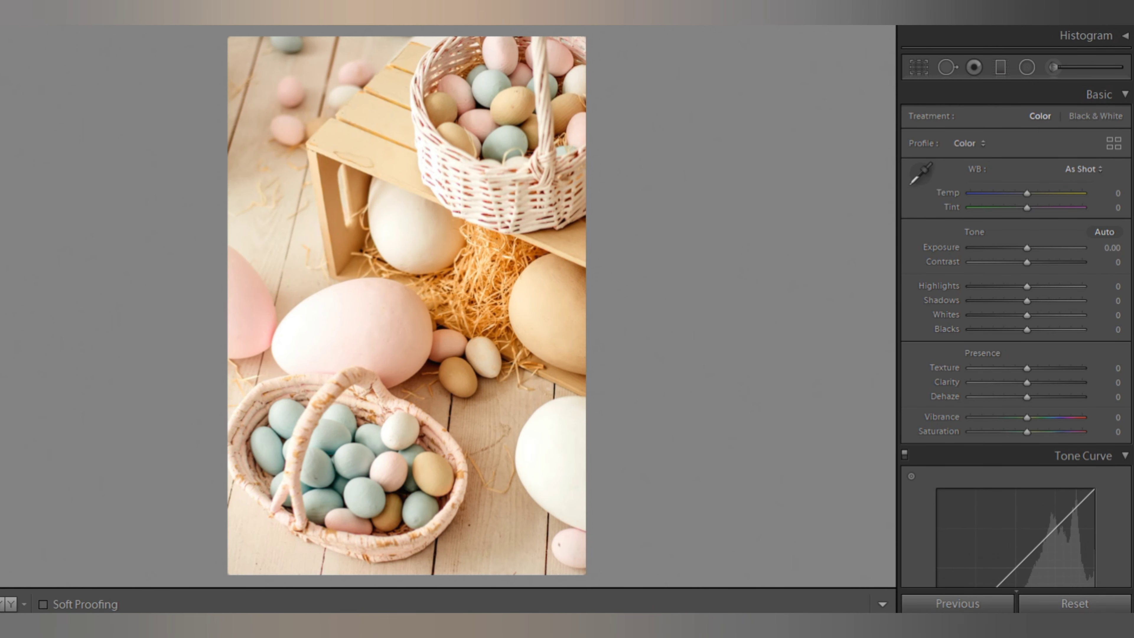
key(Right)
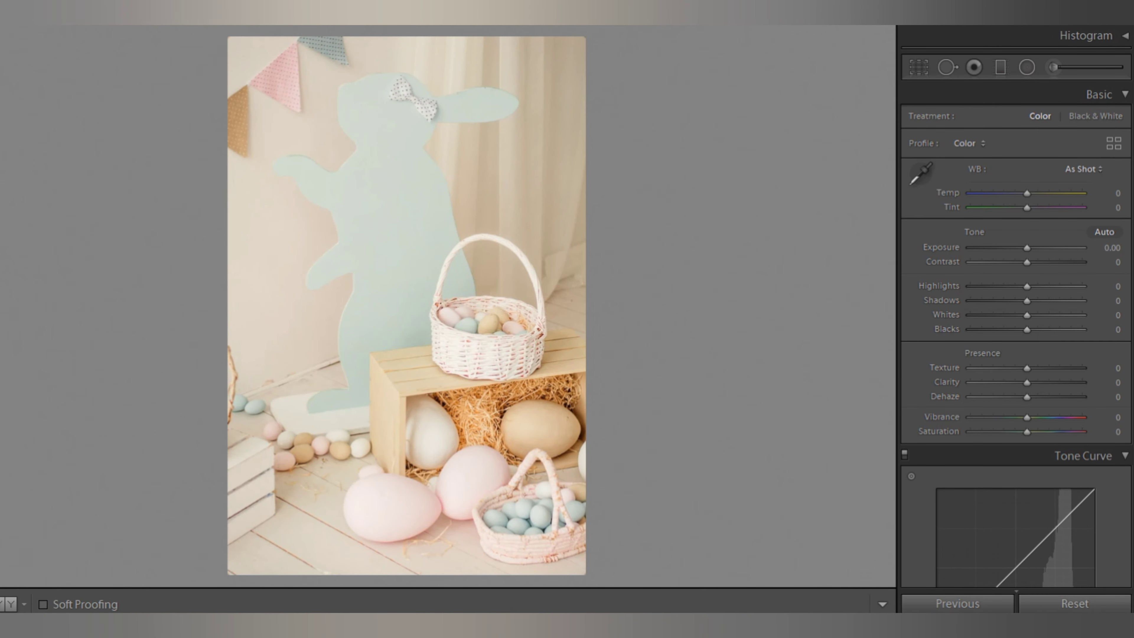
key(ctrl+shift+v)
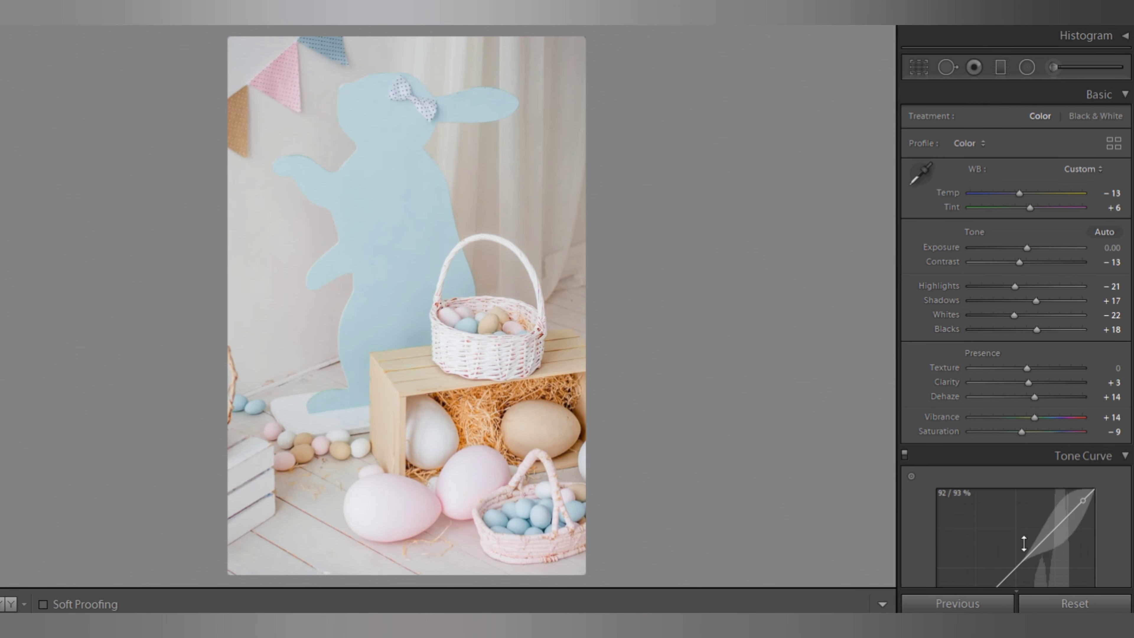
click(1075, 605)
Paste the look onto the red-dress beach photo, desaturate Blue and shift Aqua hue toward blue.
key(Left)
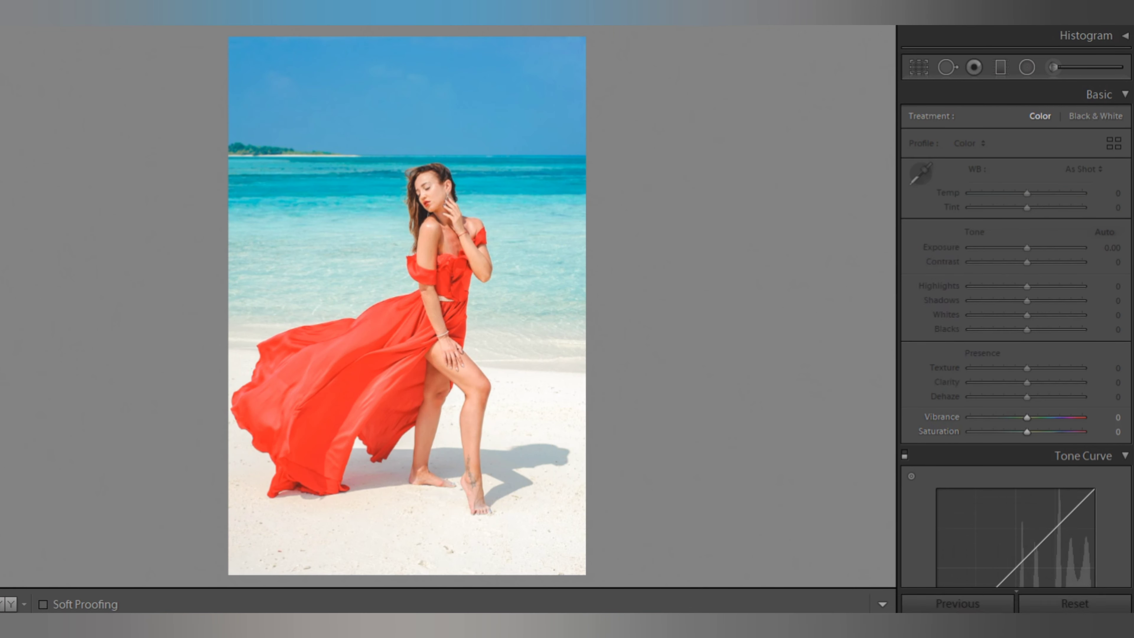
key(ctrl+shift+v)
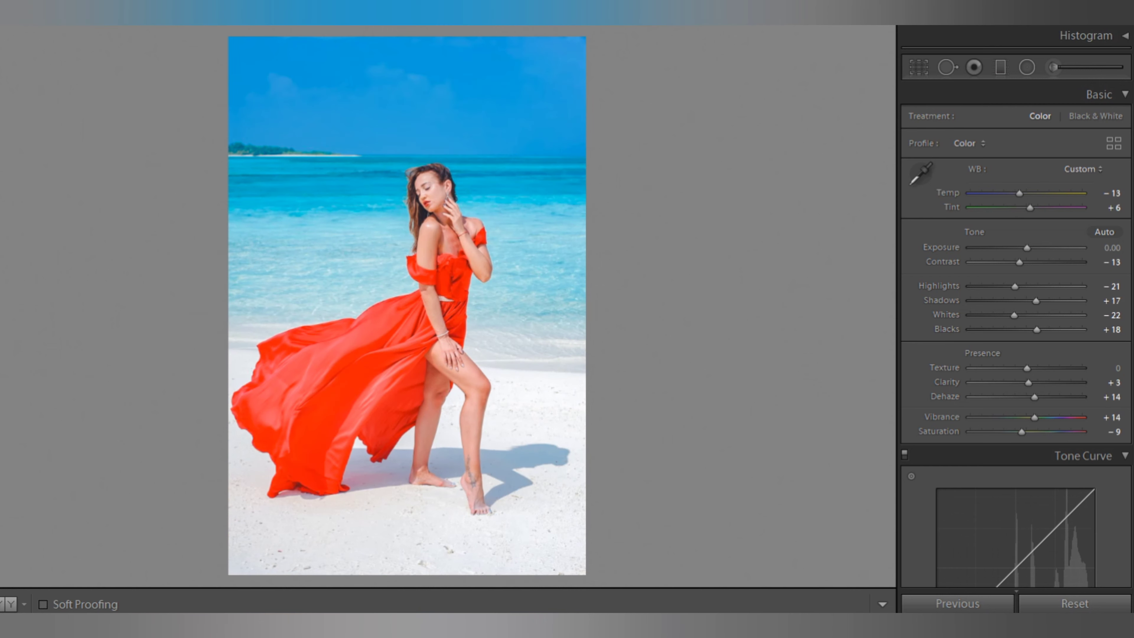
scroll(1021, 328, down, 10)
scroll(1063, 397, down, 5)
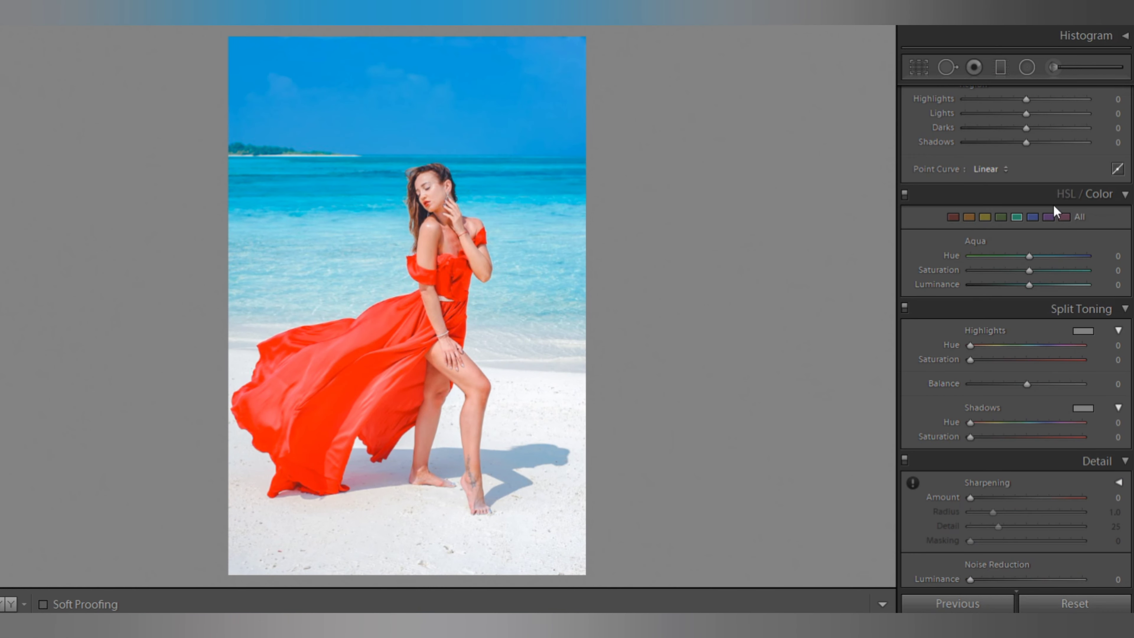
click(1033, 217)
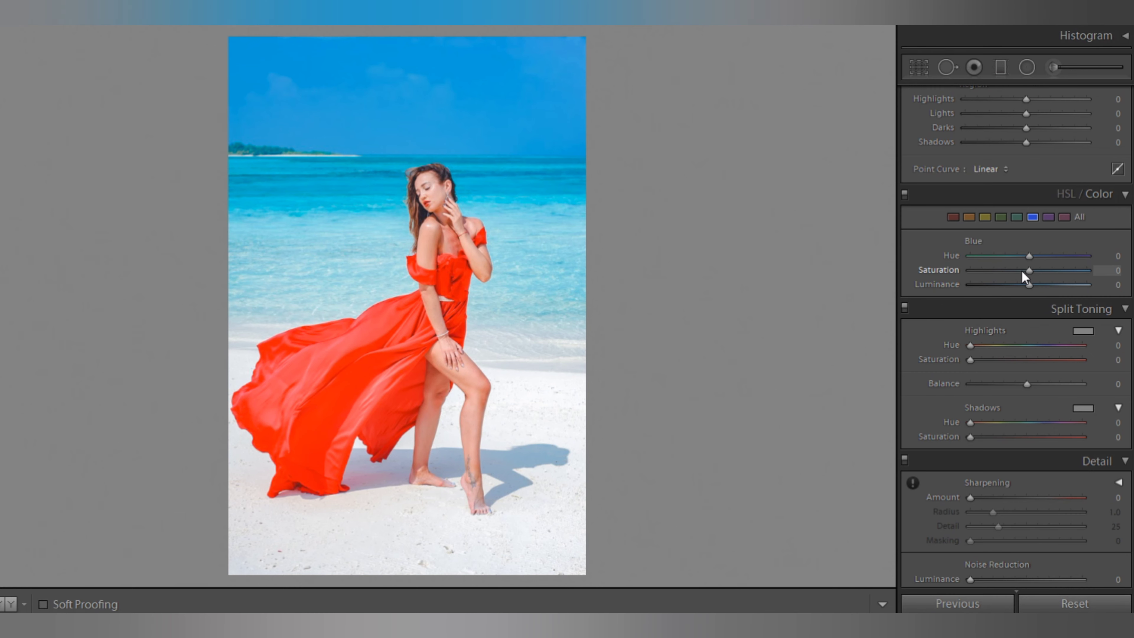
drag(1022, 271, 1016, 271)
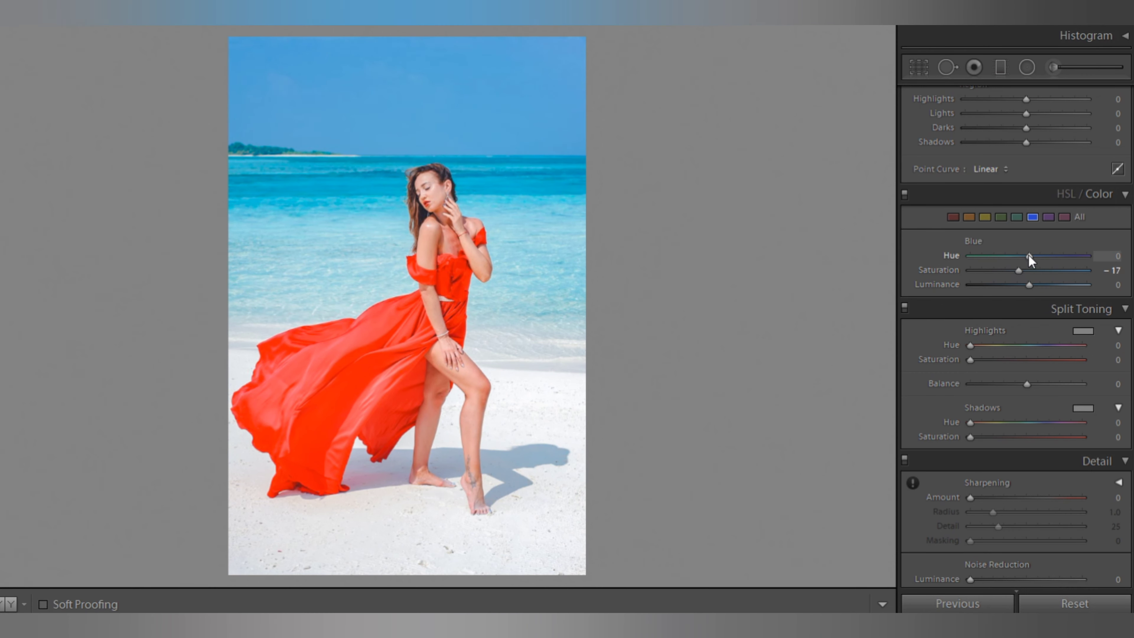
click(1019, 216)
mouse_move(1027, 255)
mouse_down()
mouse_move(1010, 293)
mouse_move(1029, 293)
mouse_up()
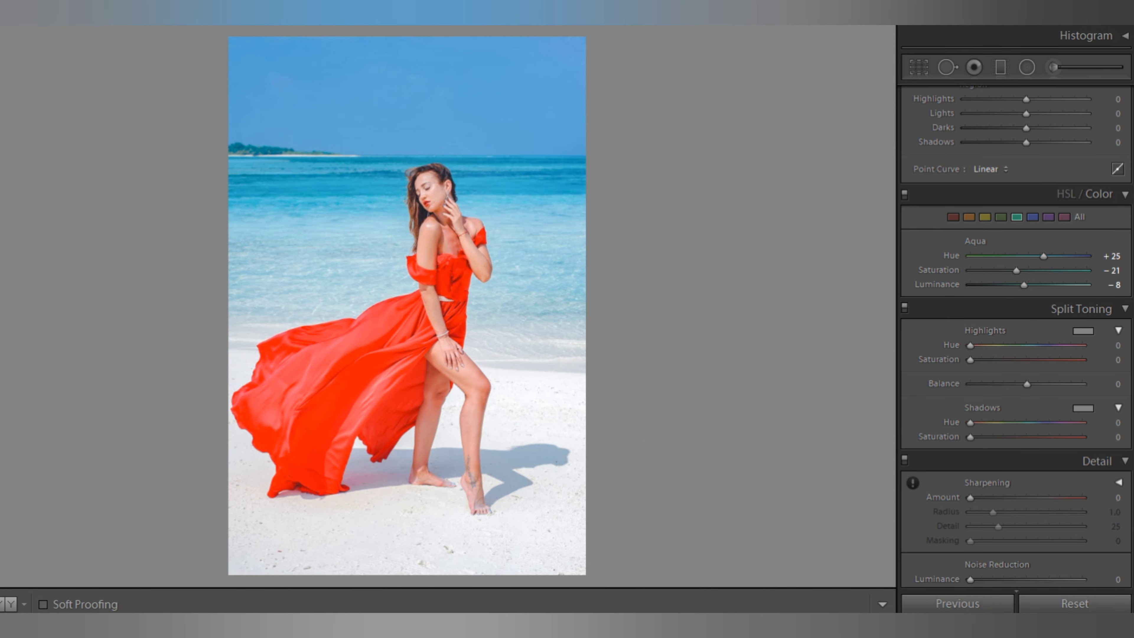
Fine-tune the Blue hue, brighten Blue luminance to +12, and copy the beach photo's settings.
key(ctrl+shift+c)
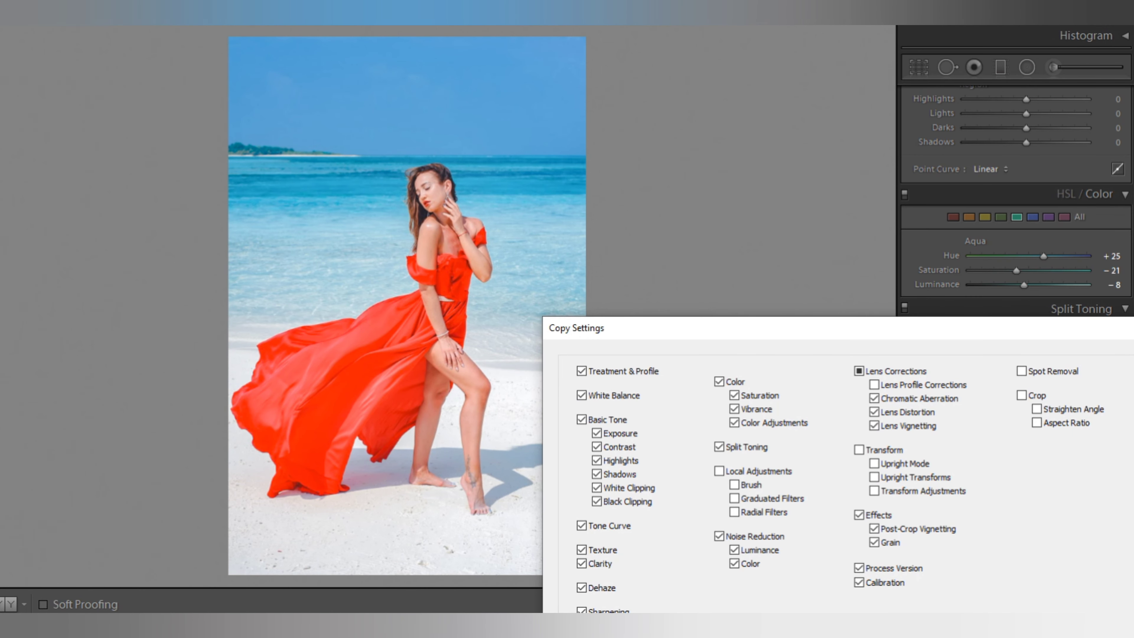
key(Return)
click(1033, 217)
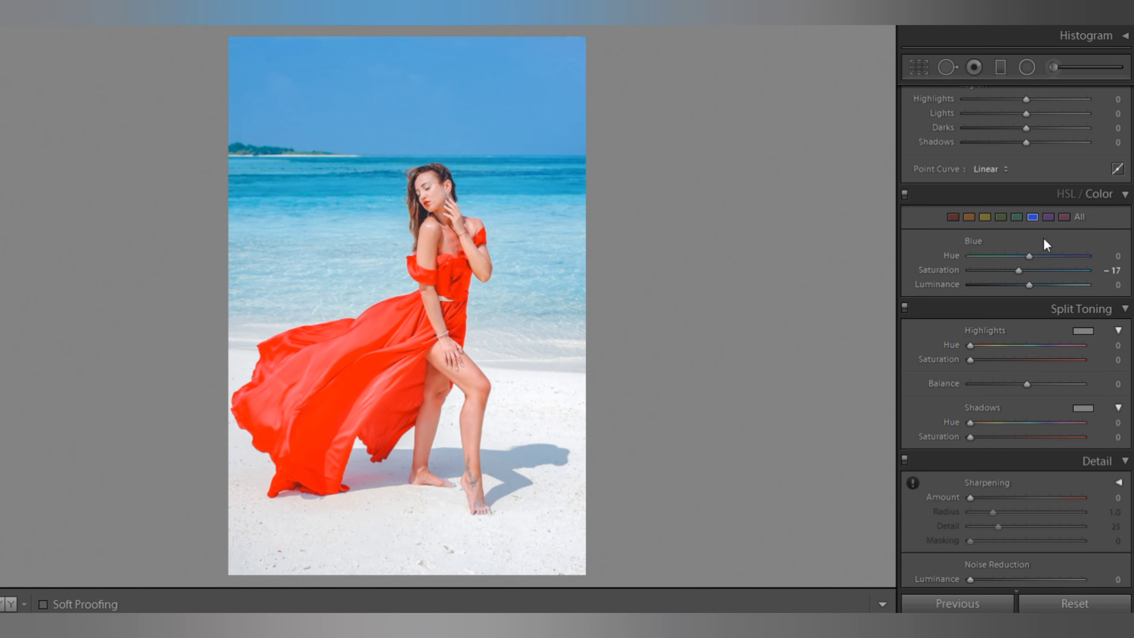
drag(1028, 255, 1024, 255)
drag(1026, 285, 1035, 285)
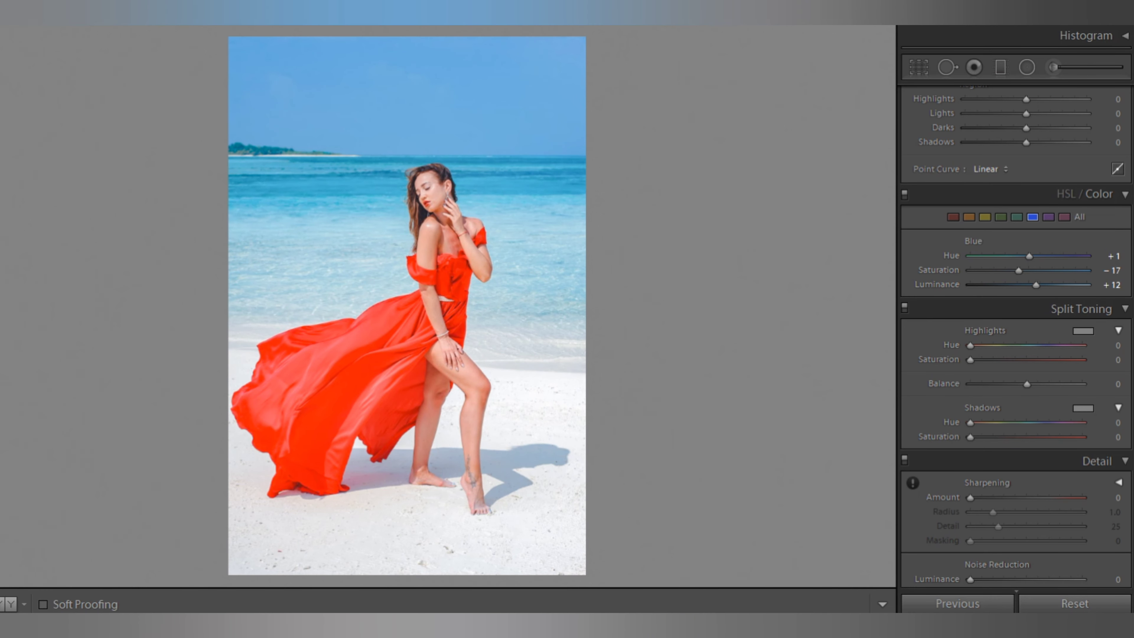
key(ctrl+shift+c)
key(Return)
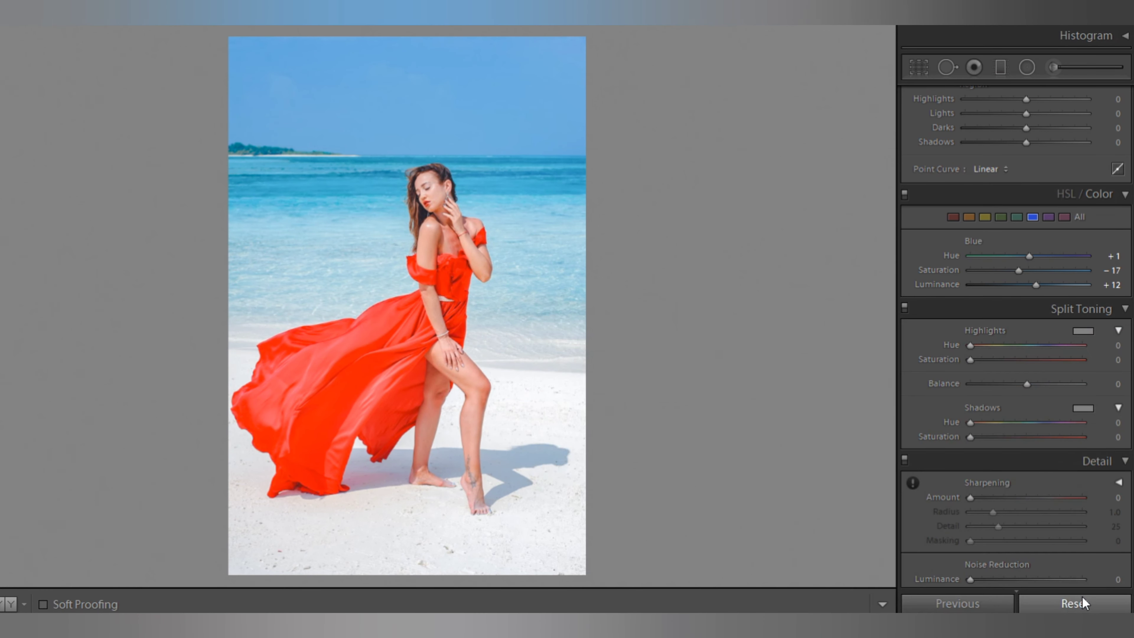
key(ctrl+Right)
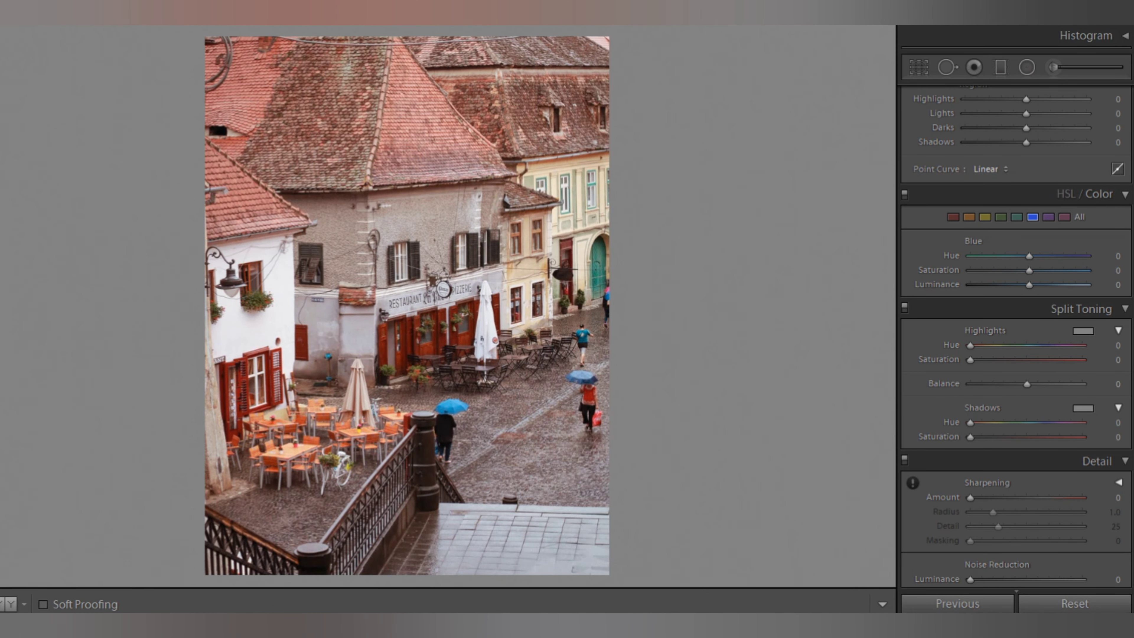
Paste the look onto the street photo with Sharpening 3, Masking 17, Noise Luminance 11, Color 13.
key(ctrl+shift+v)
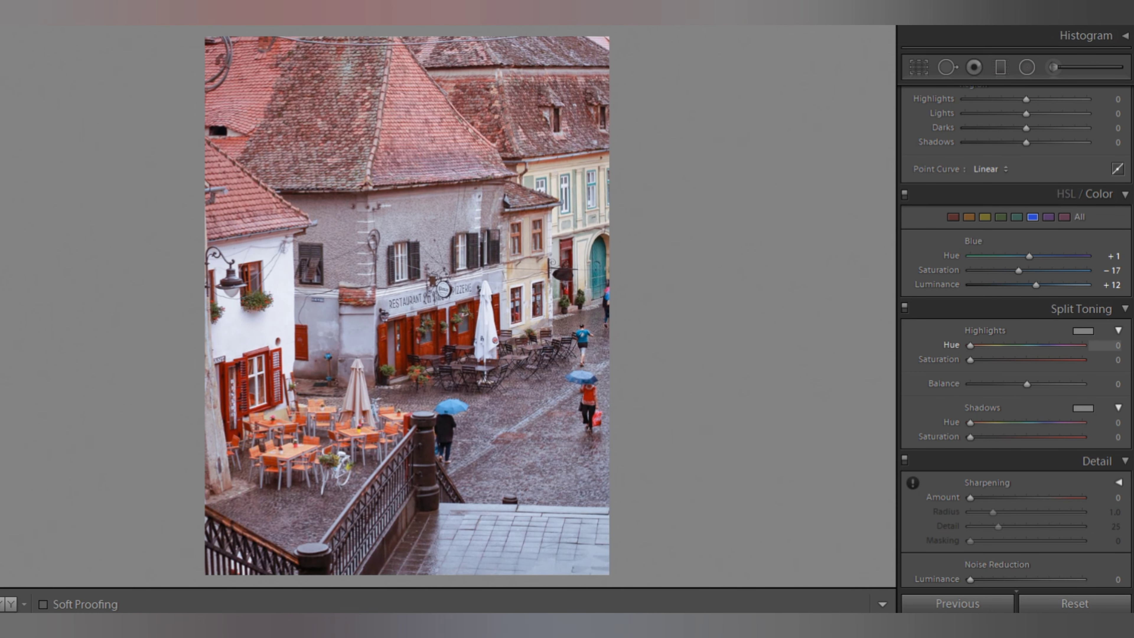
scroll(1018, 304, up, 3)
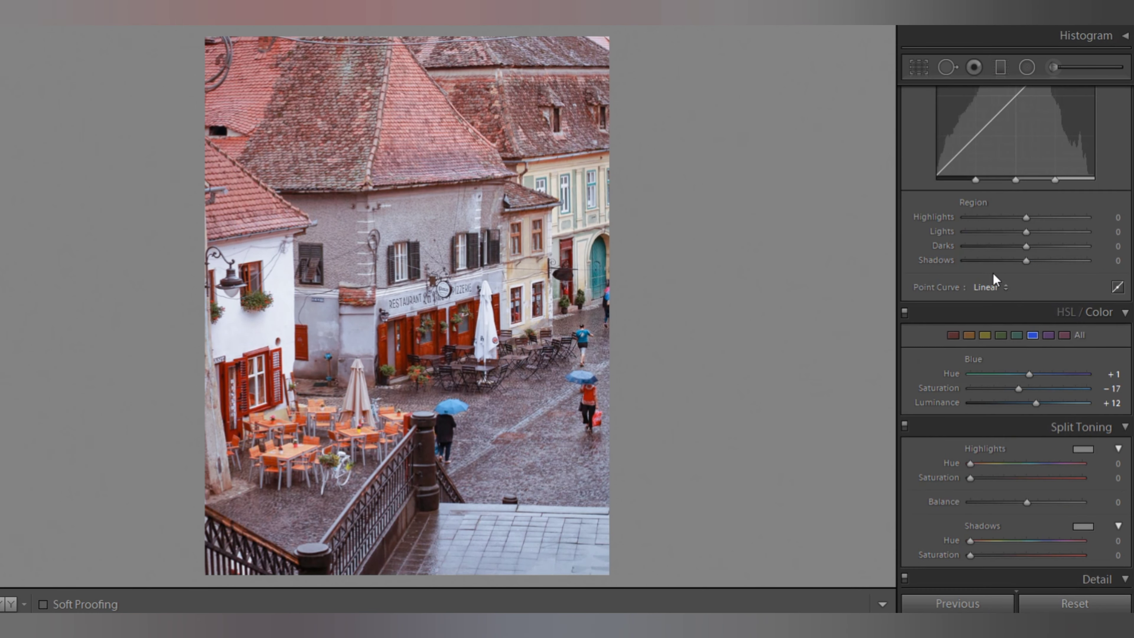
scroll(948, 411, down, 5)
scroll(987, 413, down, 3)
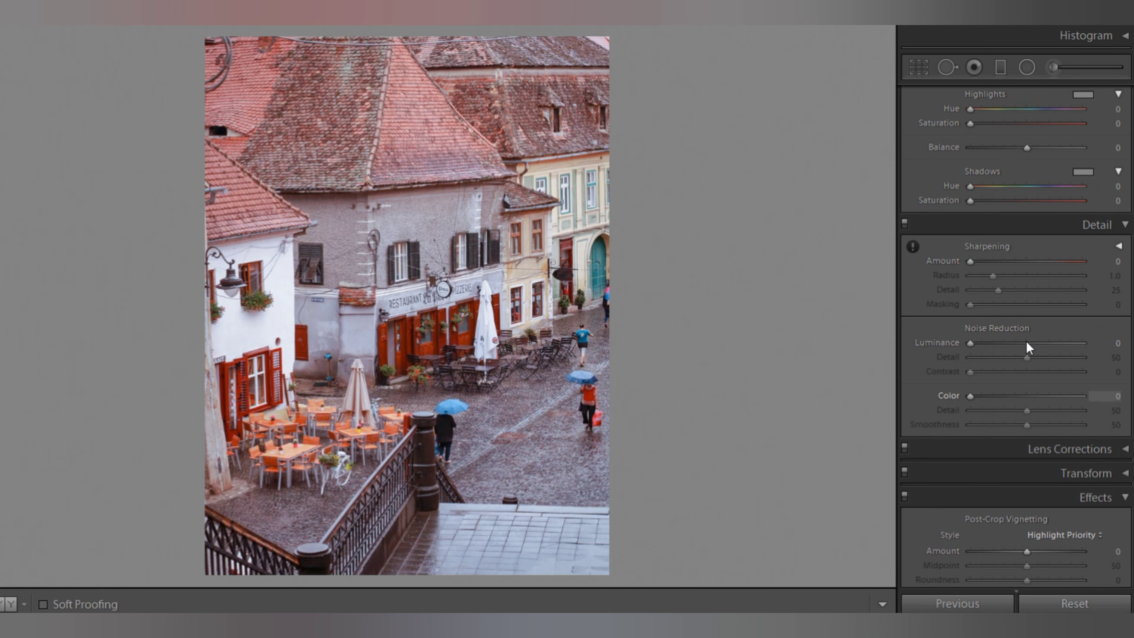
drag(972, 260, 974, 259)
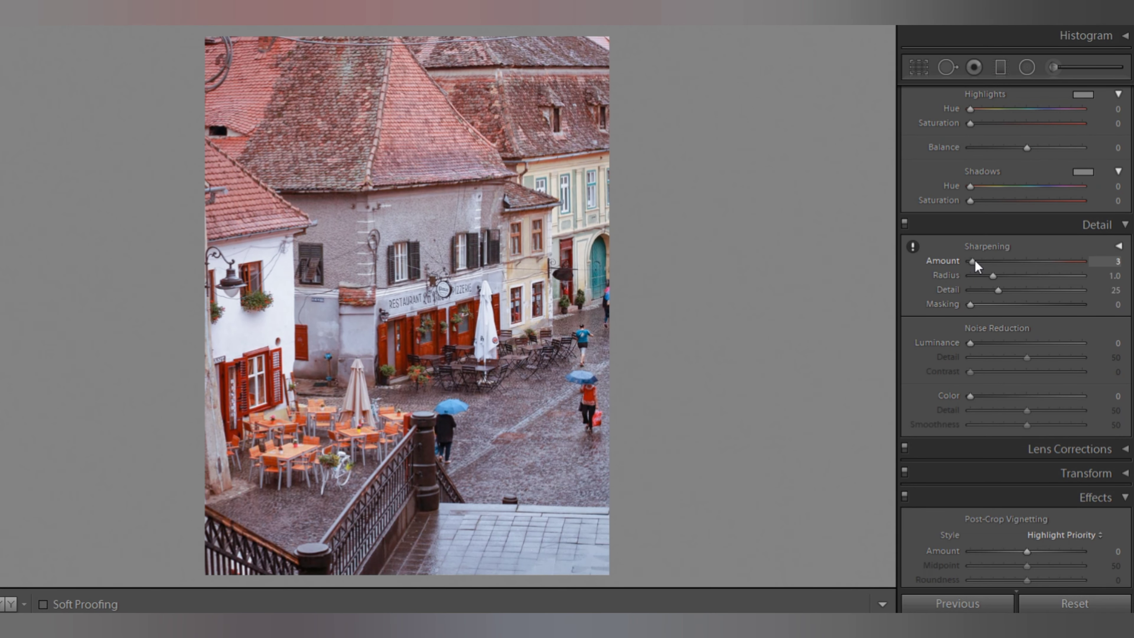
drag(972, 302, 993, 305)
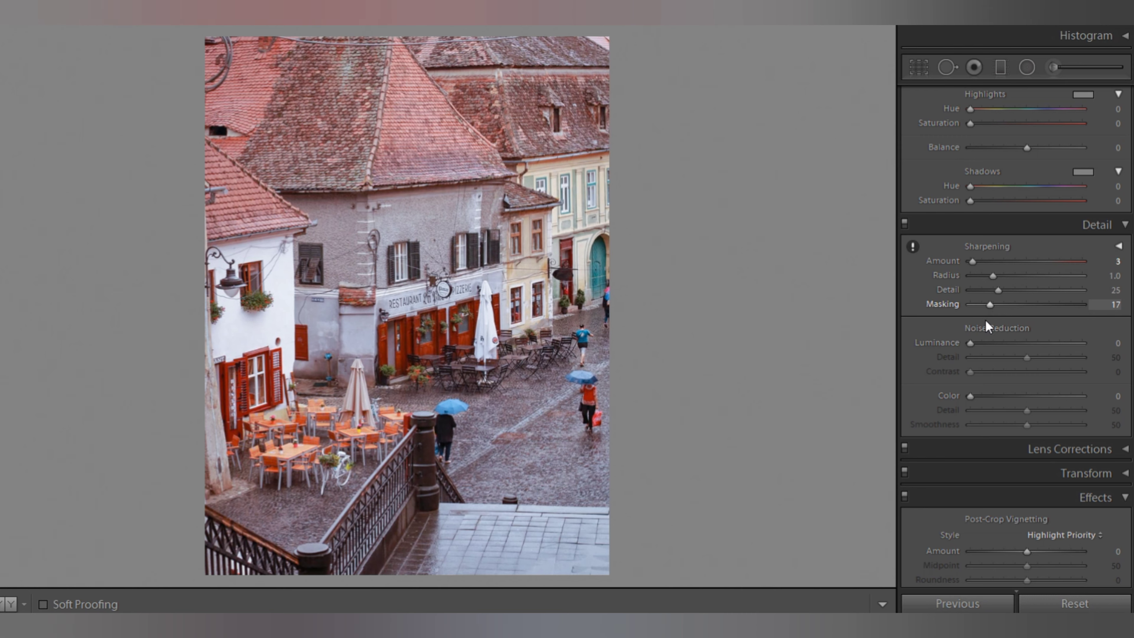
drag(971, 343, 984, 343)
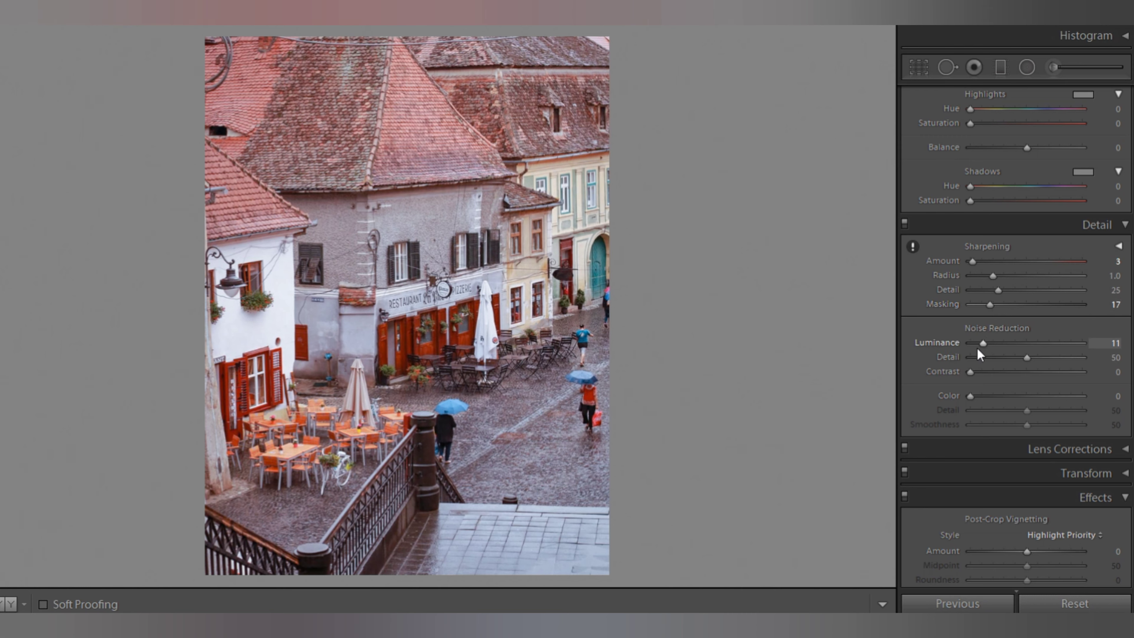
drag(972, 396, 986, 395)
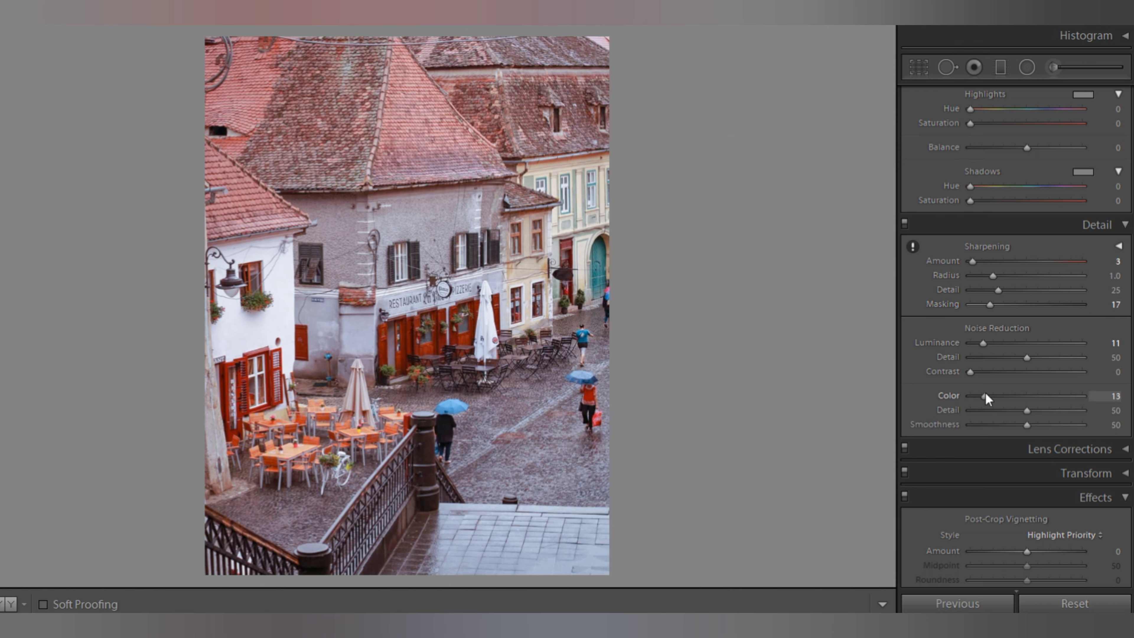
Copy the street photo's settings and reset its develop adjustments.
key(ctrl+shift+c)
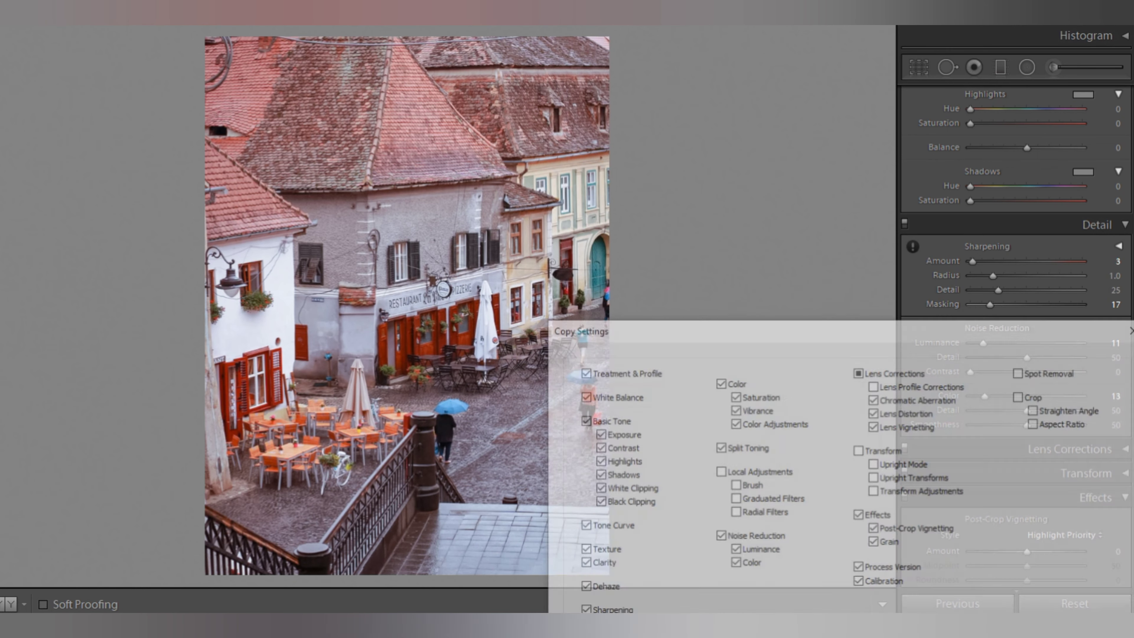
key(Return)
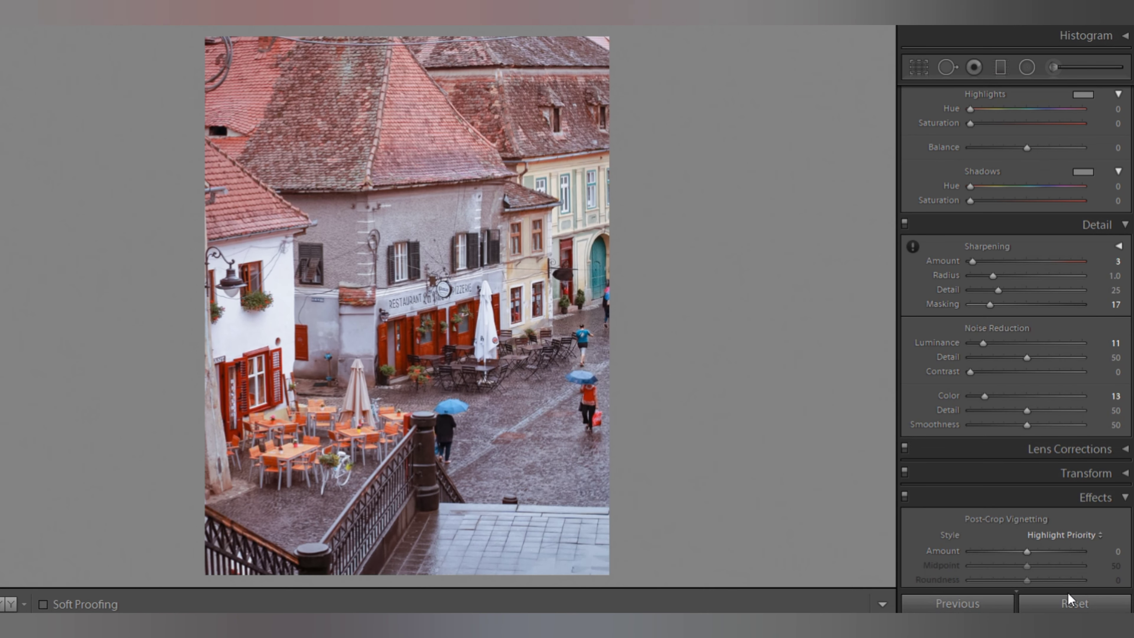
click(1071, 603)
Paste the look onto the café terrace photo, lower Contrast to −28, and copy the settings.
key(Right)
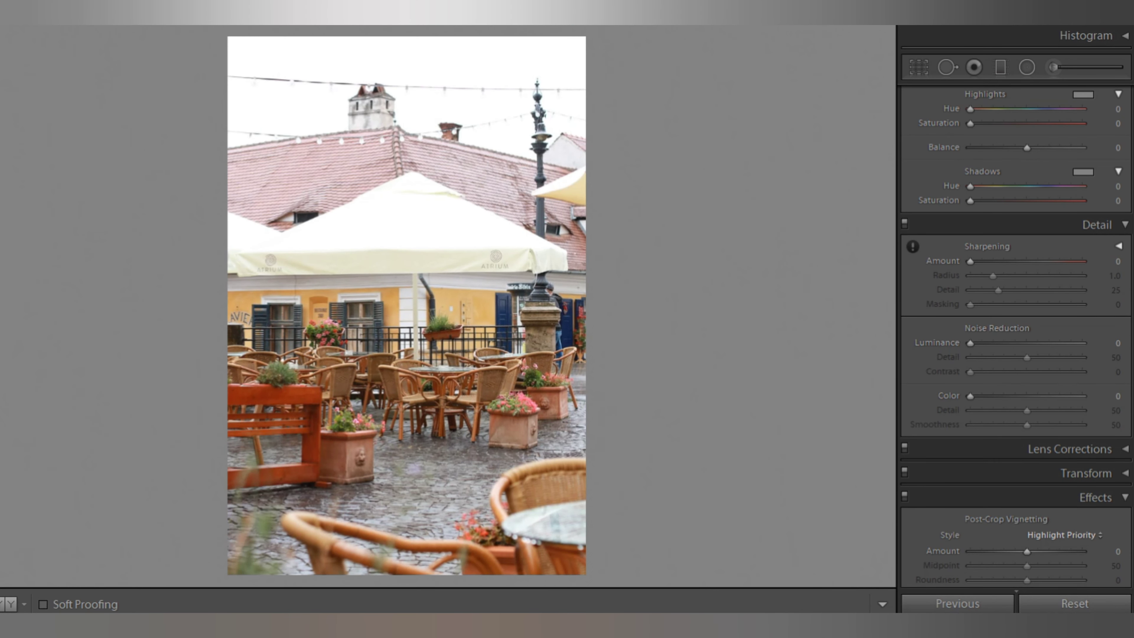
key(ctrl+shift+v)
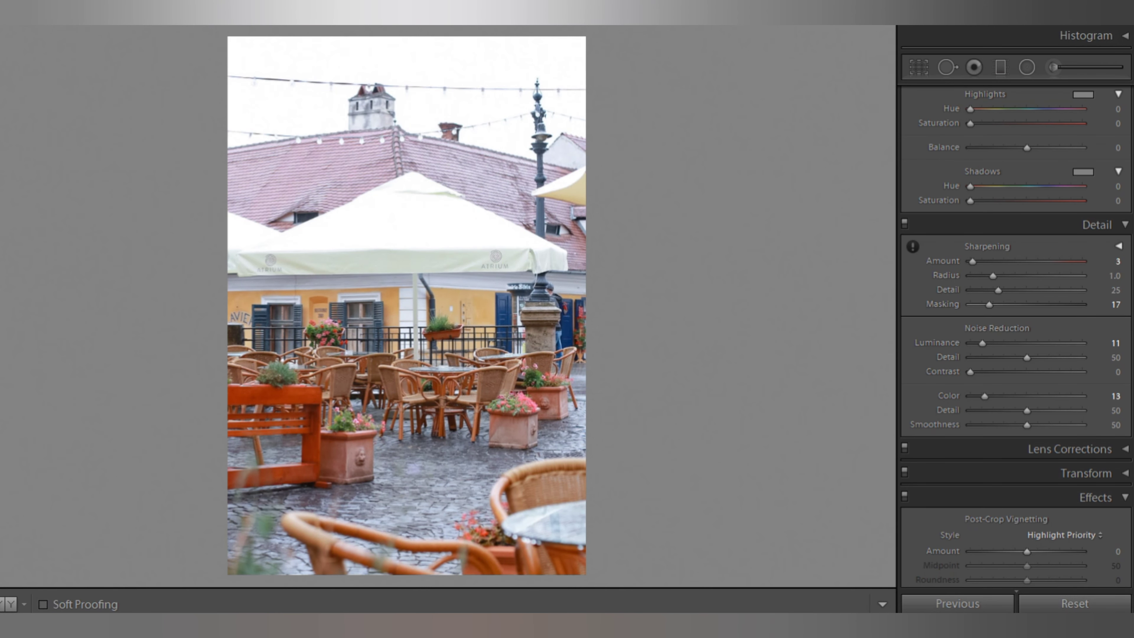
scroll(1028, 304, up, 3)
scroll(1021, 291, up, 10)
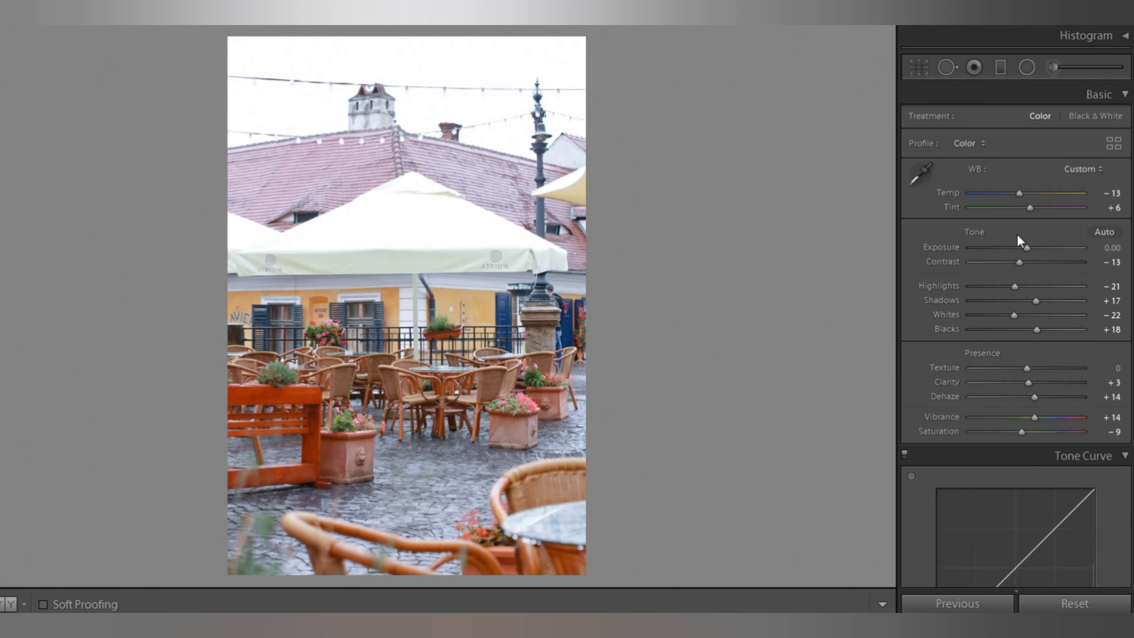
drag(1018, 261, 1010, 261)
key(ctrl+shift+c)
key(Return)
Reset the café terrace photo, then trial and reset the look on the seaside chairs photo.
click(1075, 604)
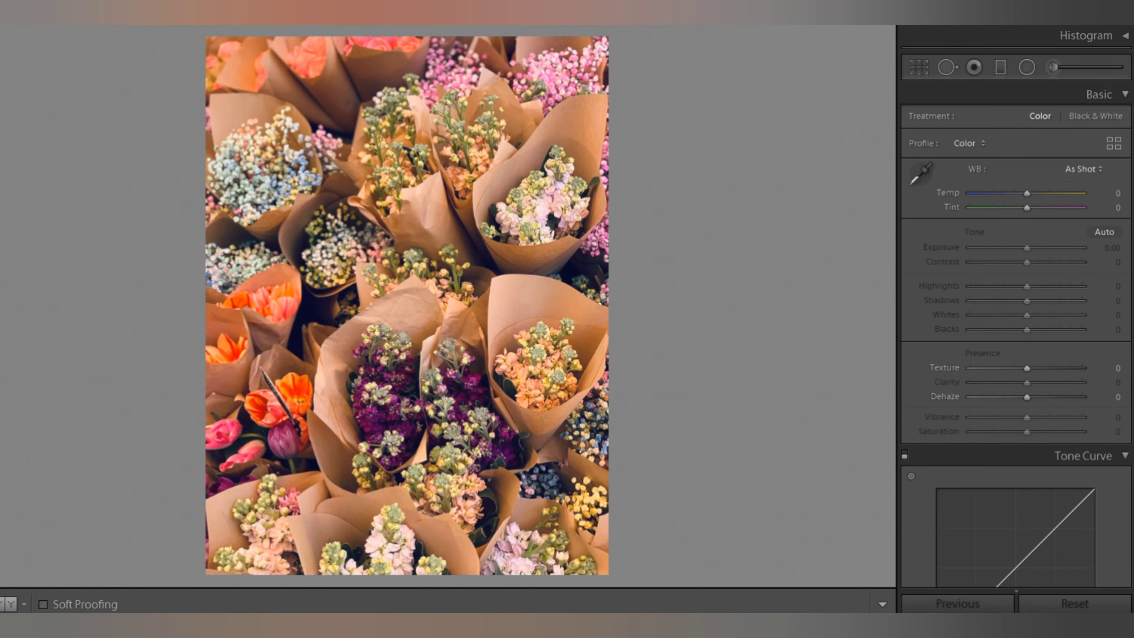
key(Right)
key(Right)
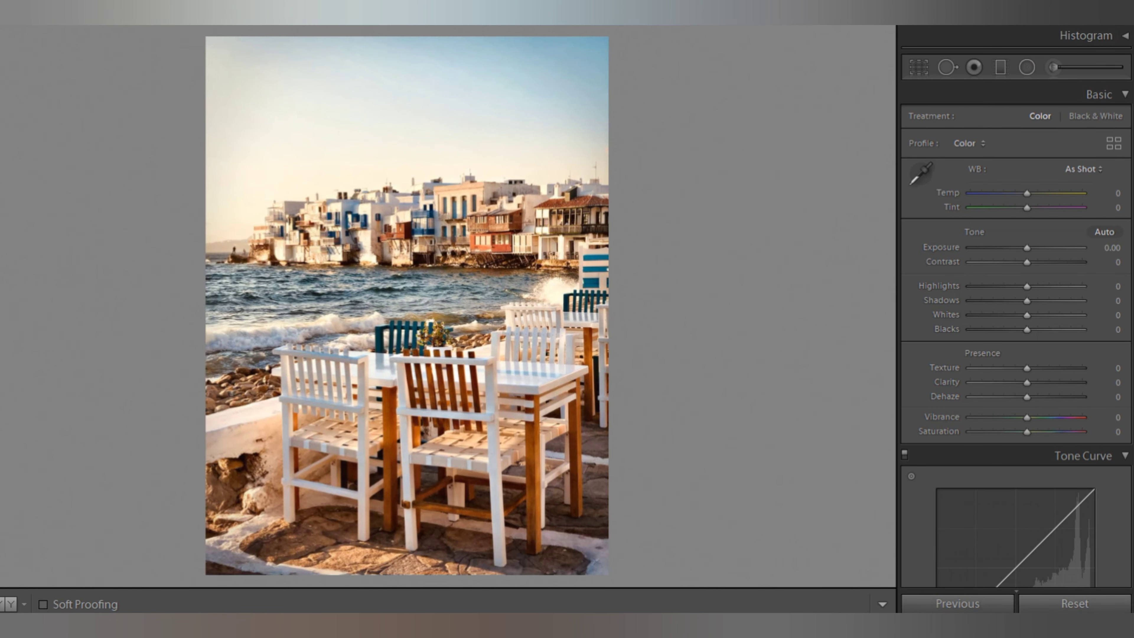
key(ctrl+shift+v)
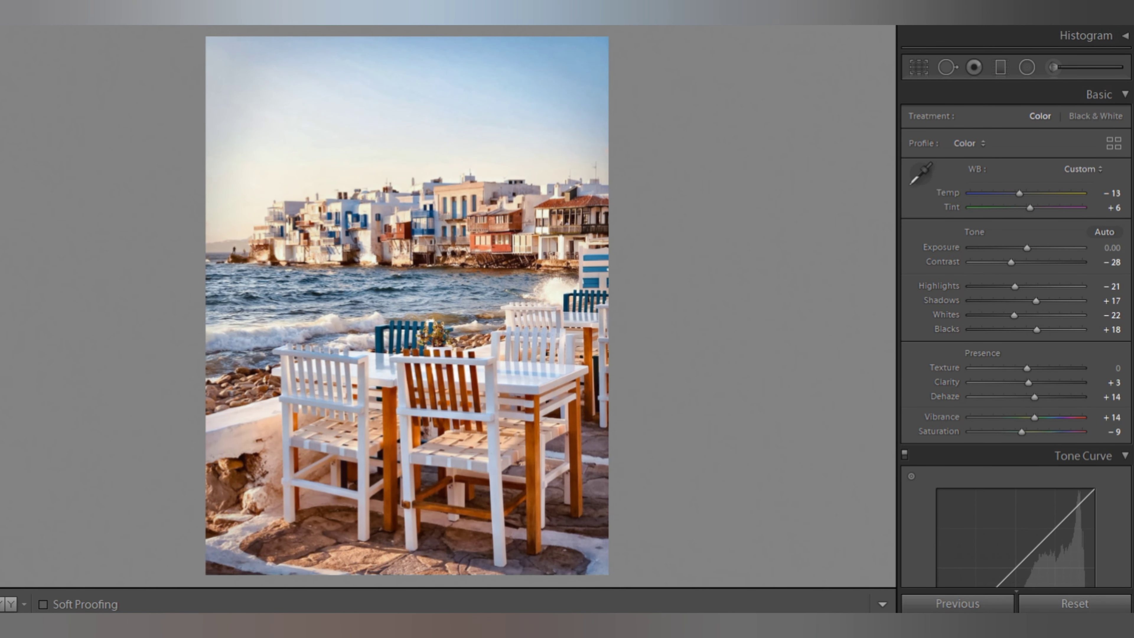
click(1076, 604)
key(Right)
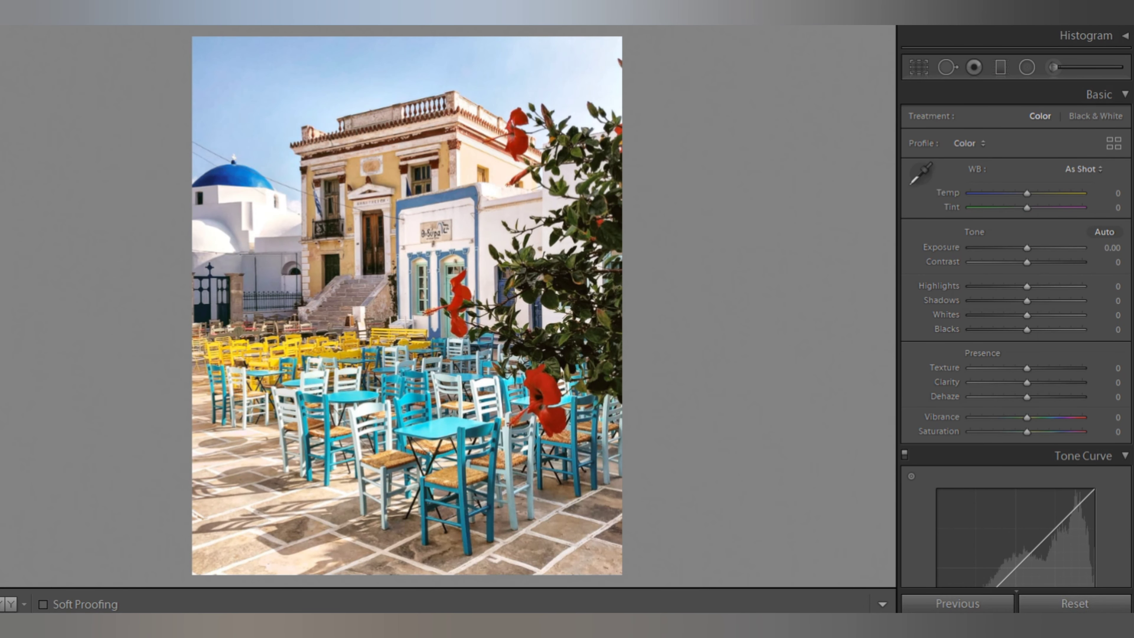
Paste the look and set tone curve Highlights −17, Lights +9, Darks +11, Shadows −4.
key(ctrl+shift+v)
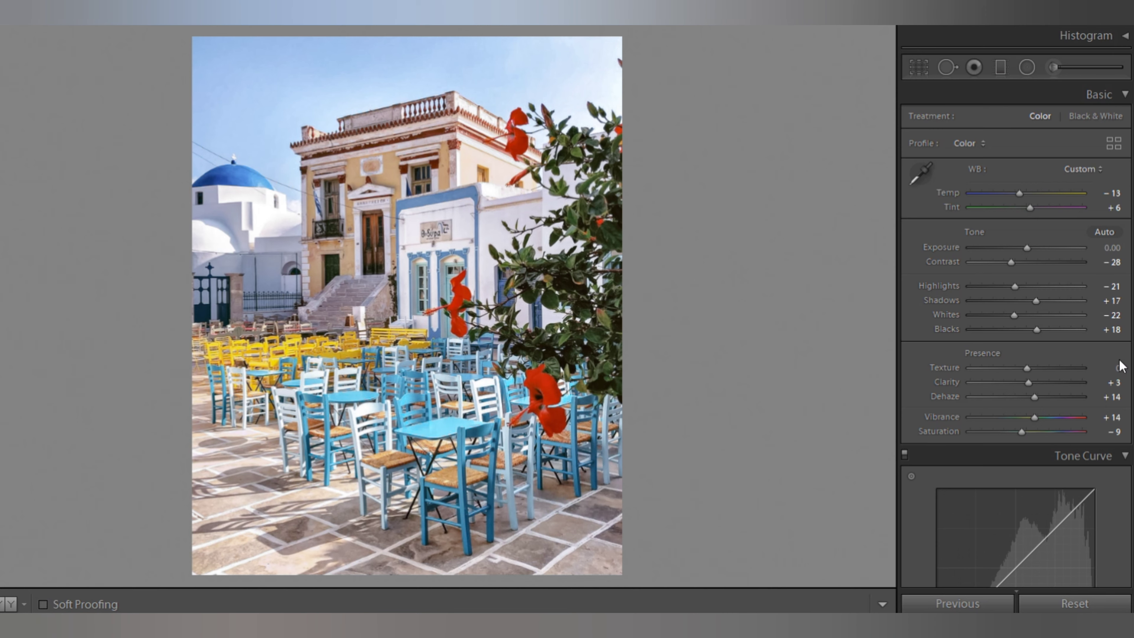
scroll(1008, 322, down, 3)
scroll(1008, 322, down, 3)
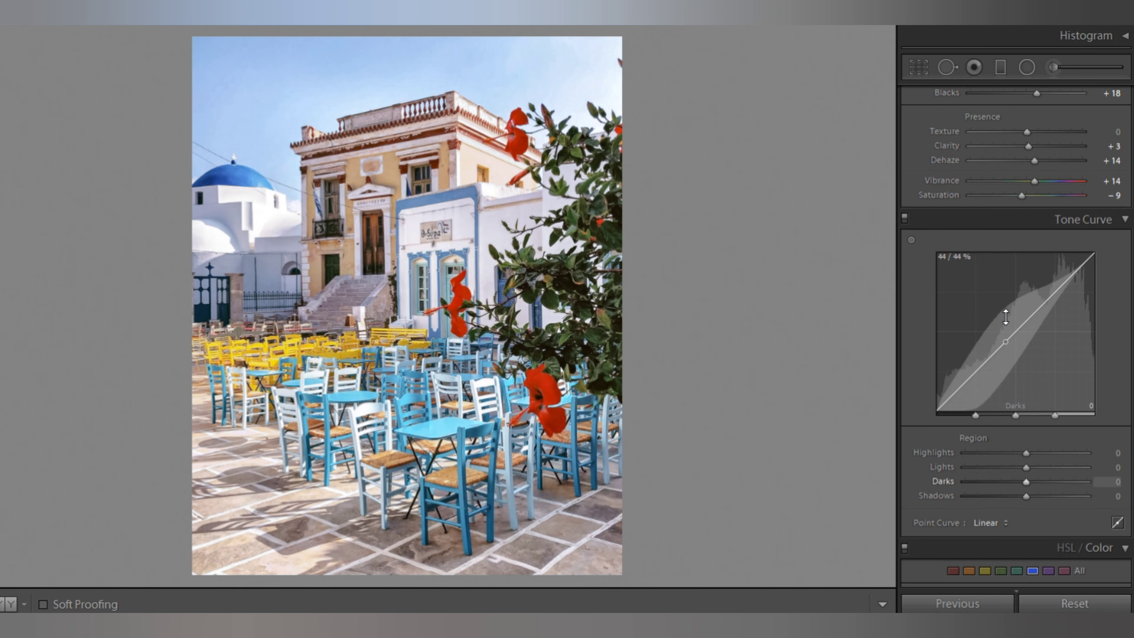
scroll(1006, 318, down, 5)
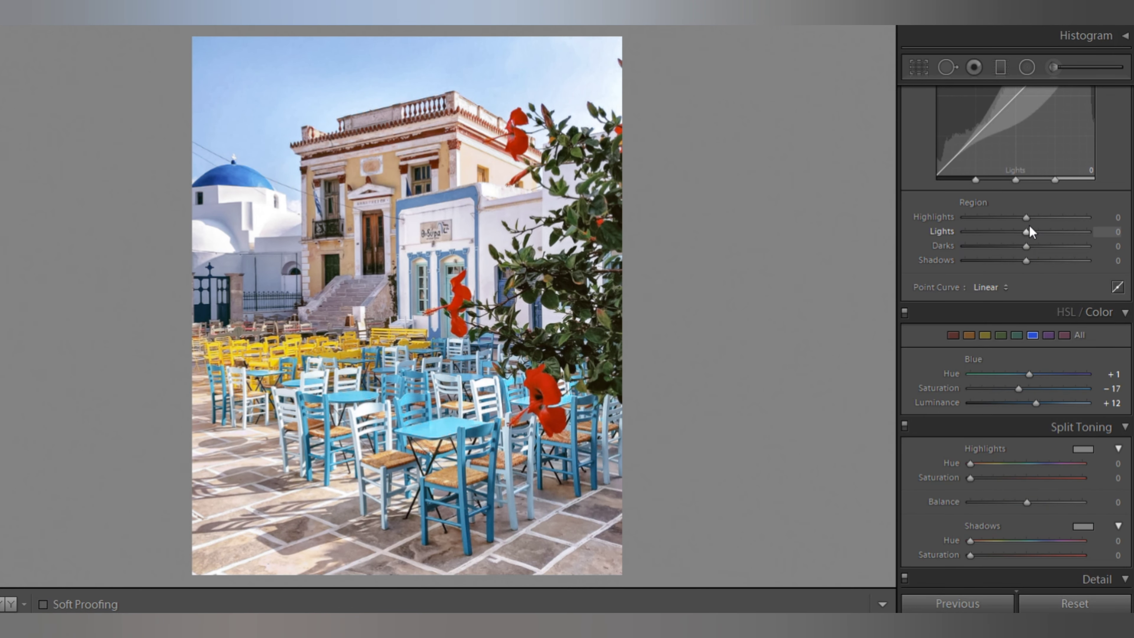
drag(1026, 217, 1020, 225)
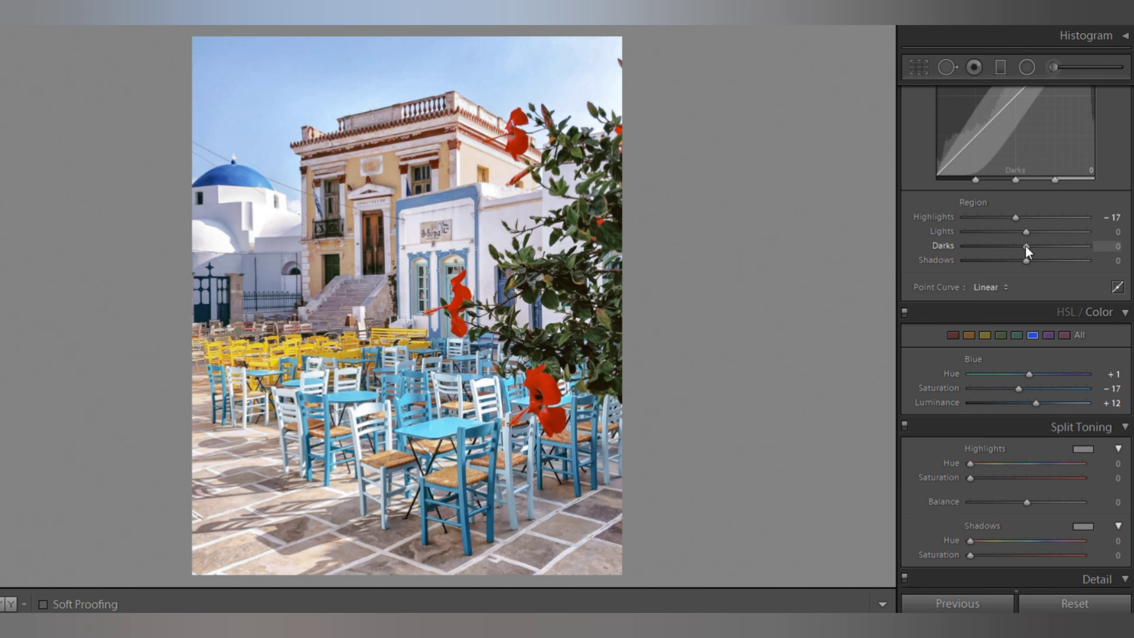
drag(1027, 247, 1024, 260)
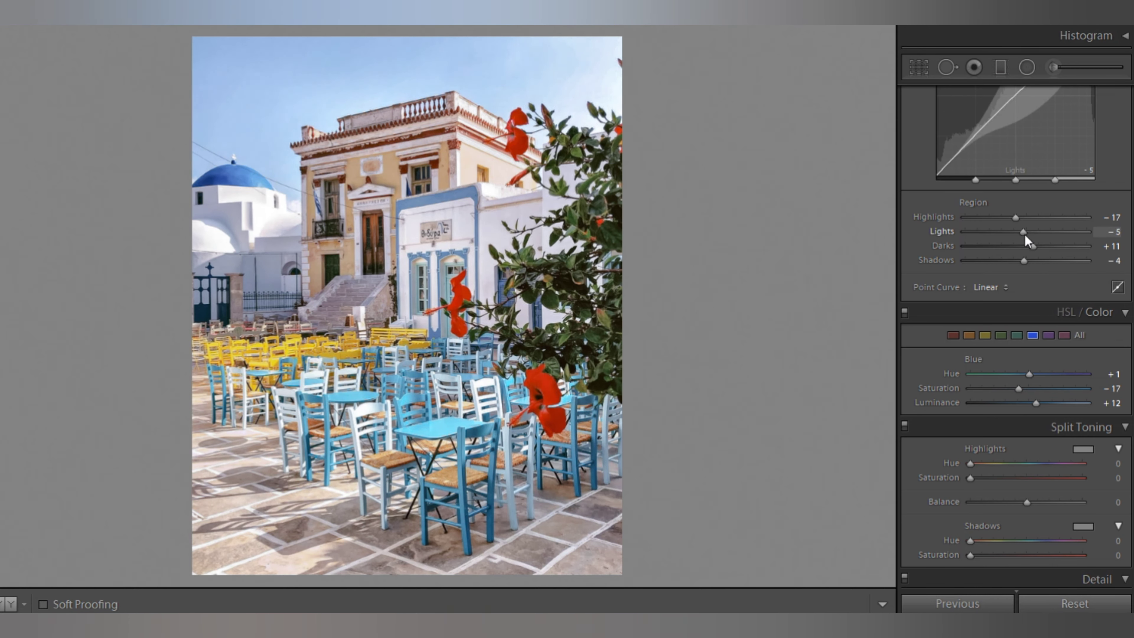
drag(1027, 232, 1033, 234)
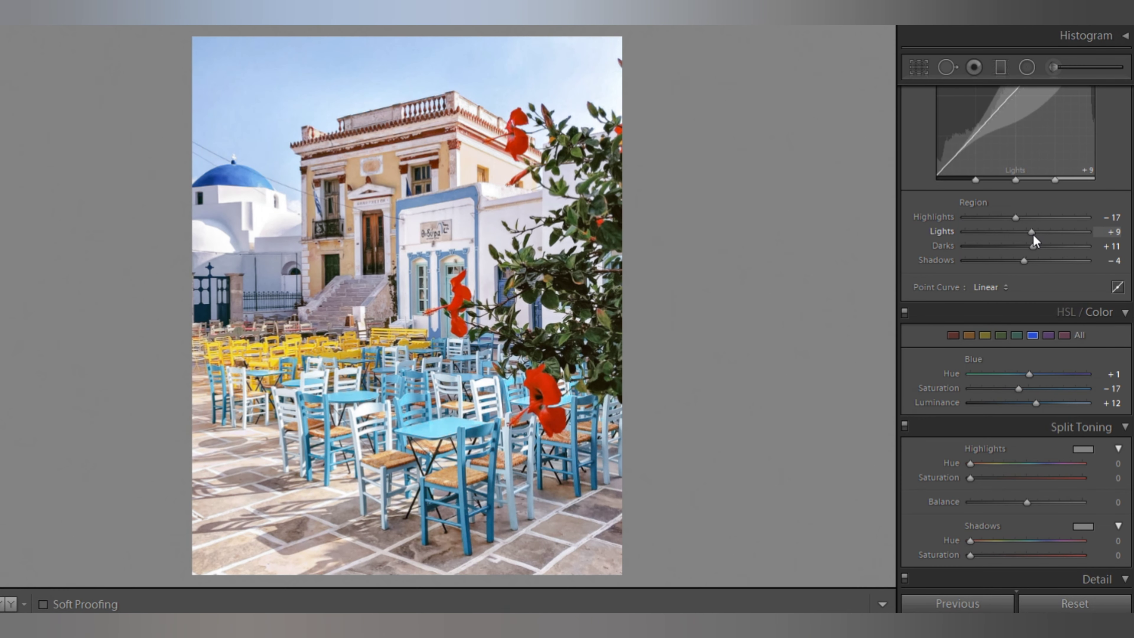
scroll(1018, 447, down, 3)
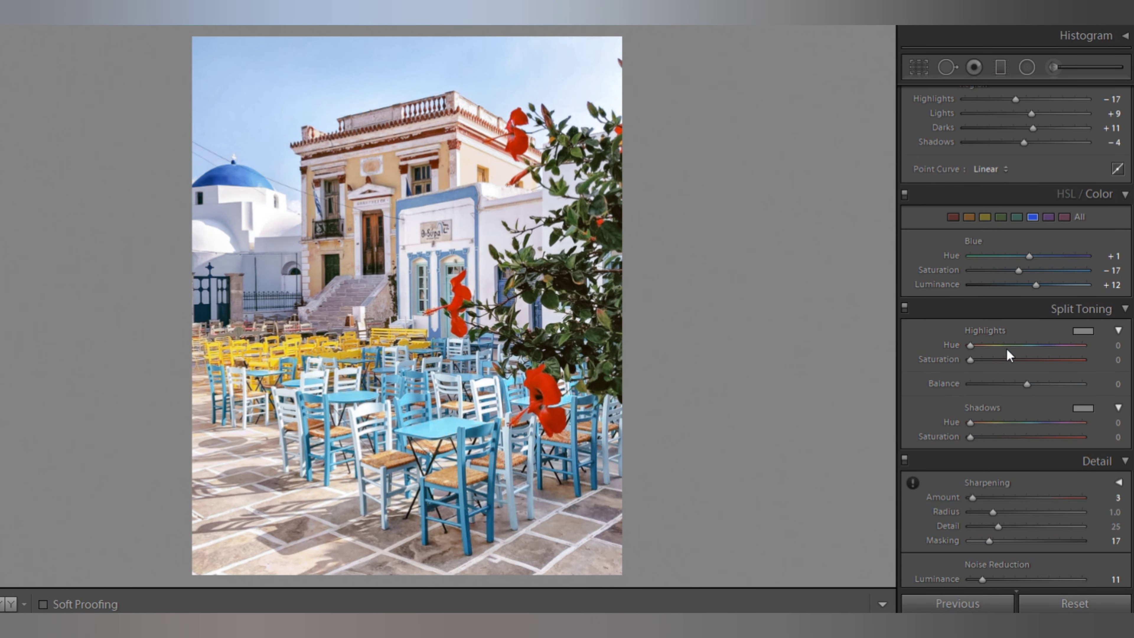
Add split toning Highlights Hue 210/Sat 10 and Shadows Hue 42/Sat 14, then copy the settings.
drag(973, 360, 978, 361)
drag(970, 345, 1037, 350)
mouse_move(972, 438)
mouse_down()
mouse_move(985, 437)
mouse_move(977, 422)
mouse_move(1065, 435)
mouse_move(980, 432)
mouse_up()
click(1083, 408)
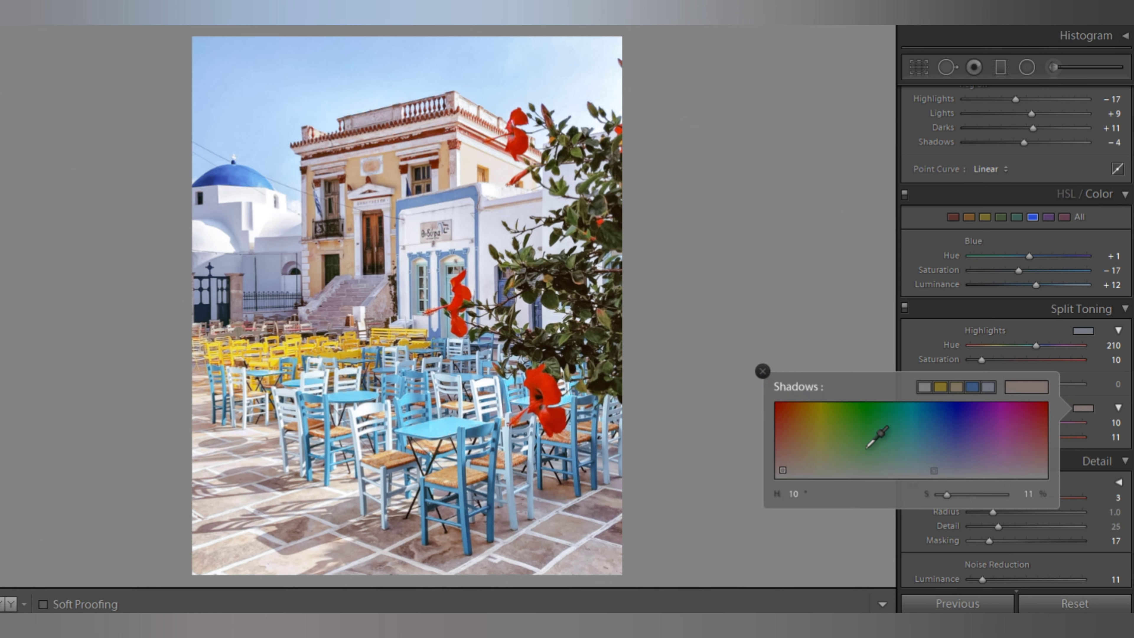
mouse_move(817, 448)
mouse_down()
mouse_move(813, 438)
mouse_move(848, 459)
mouse_move(984, 451)
mouse_move(807, 468)
mouse_up()
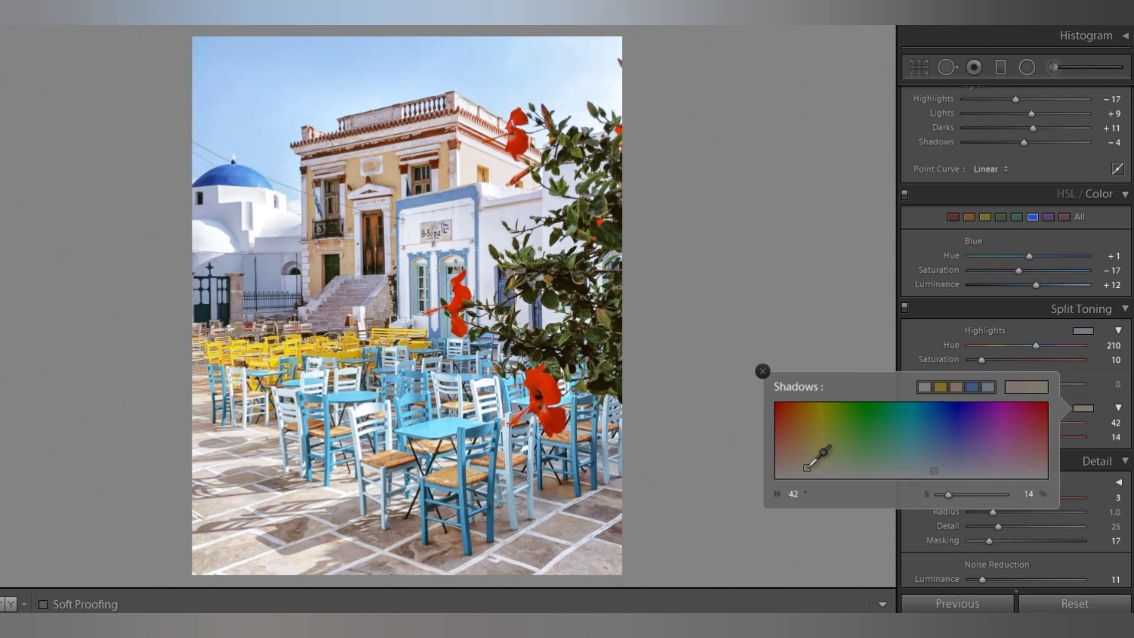
click(840, 567)
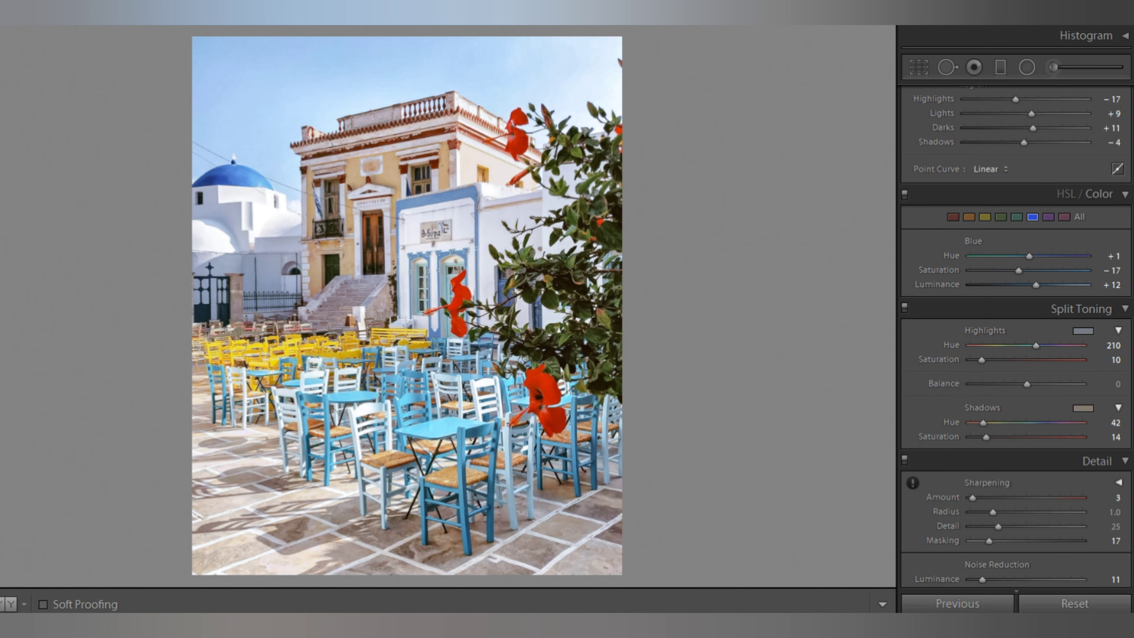
key(ctrl+shift+c)
key(Return)
Reset the chairs photo, then trial and reset the look on the stairs photo.
click(1069, 604)
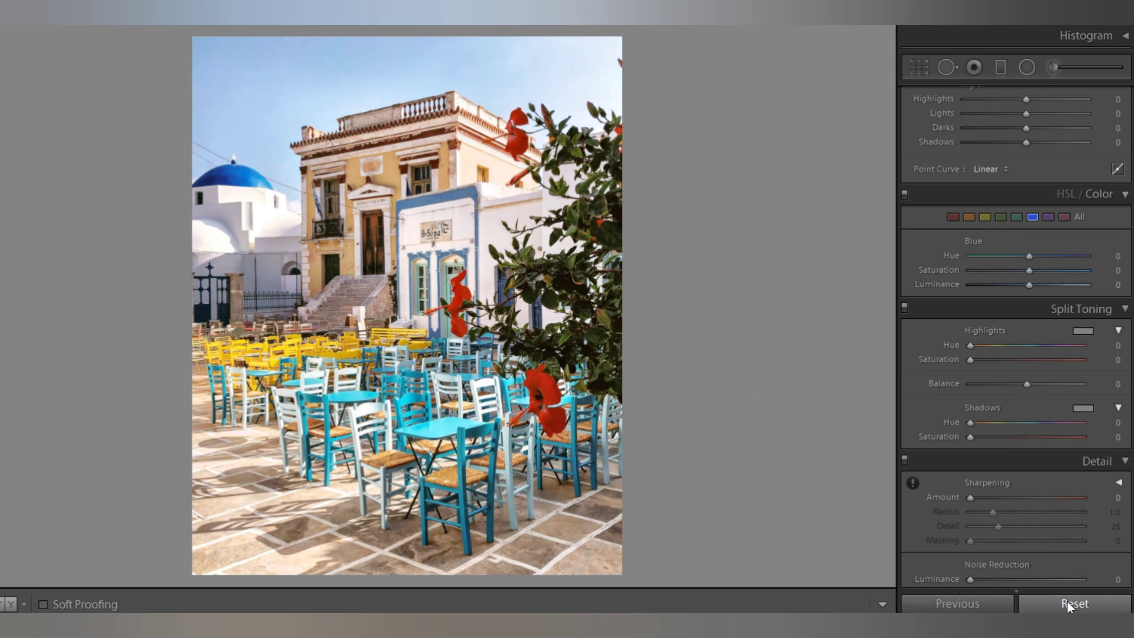
key(Right)
key(ctrl+shift+v)
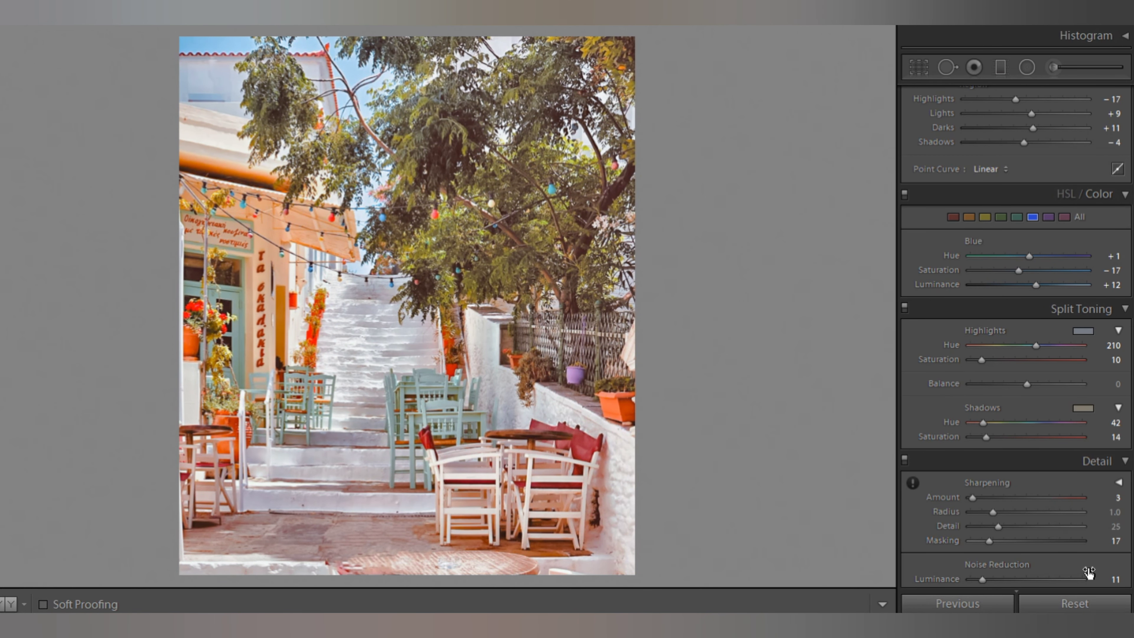
click(1070, 604)
Paste the look onto the café alley photo and lower HSL Red saturation to −11.
key(Right)
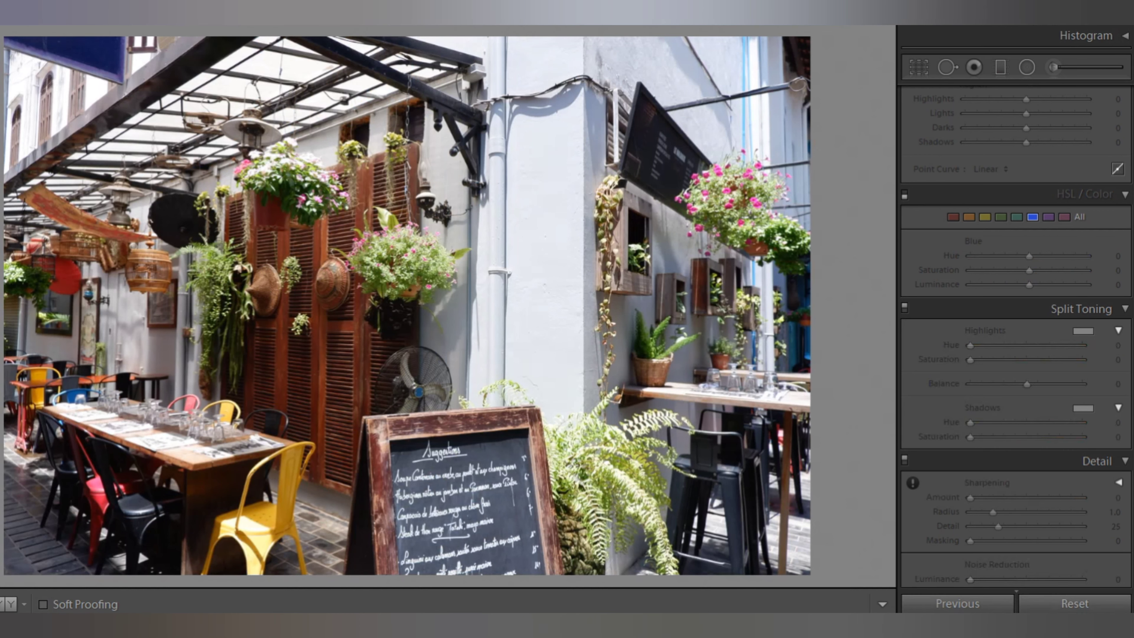
key(ctrl+shift+v)
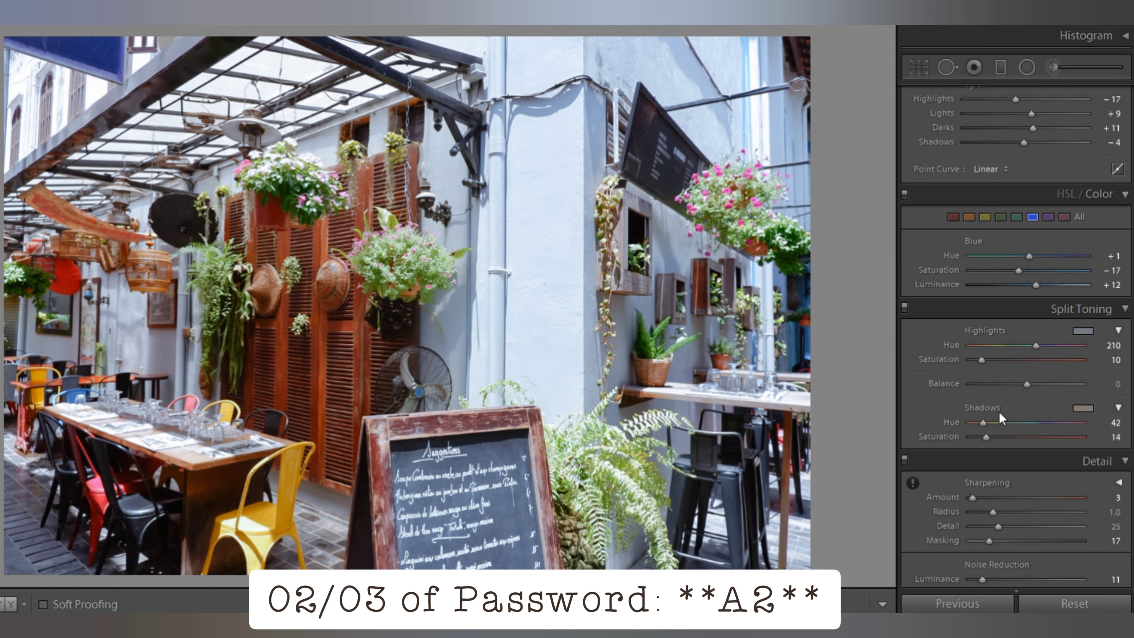
click(952, 218)
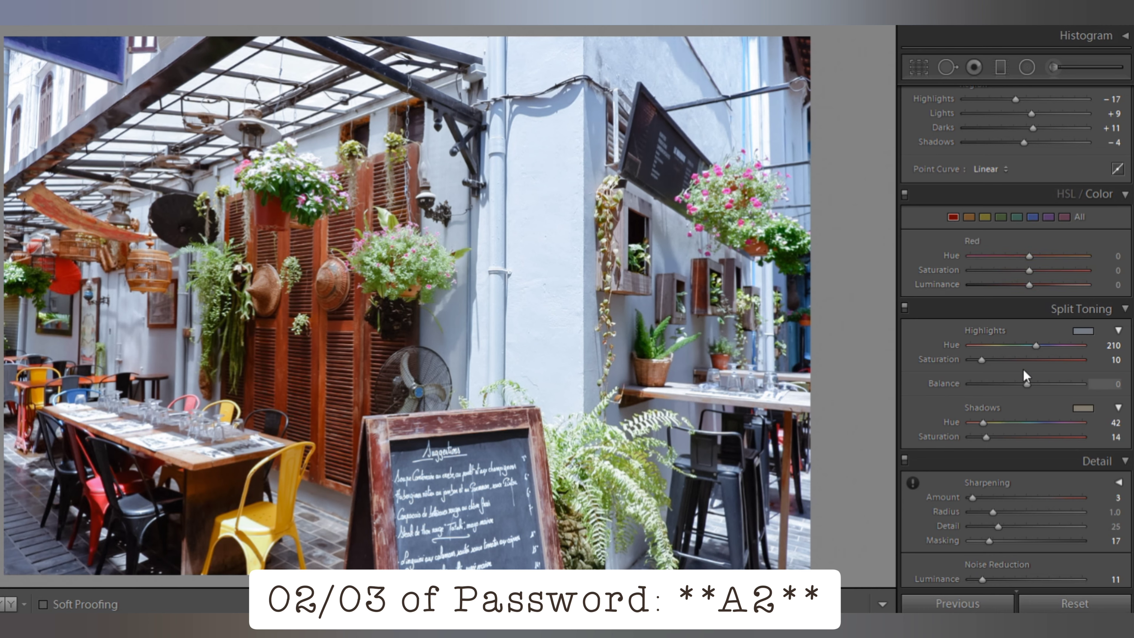
mouse_move(1030, 271)
mouse_down()
mouse_move(1011, 286)
mouse_move(1022, 286)
mouse_up()
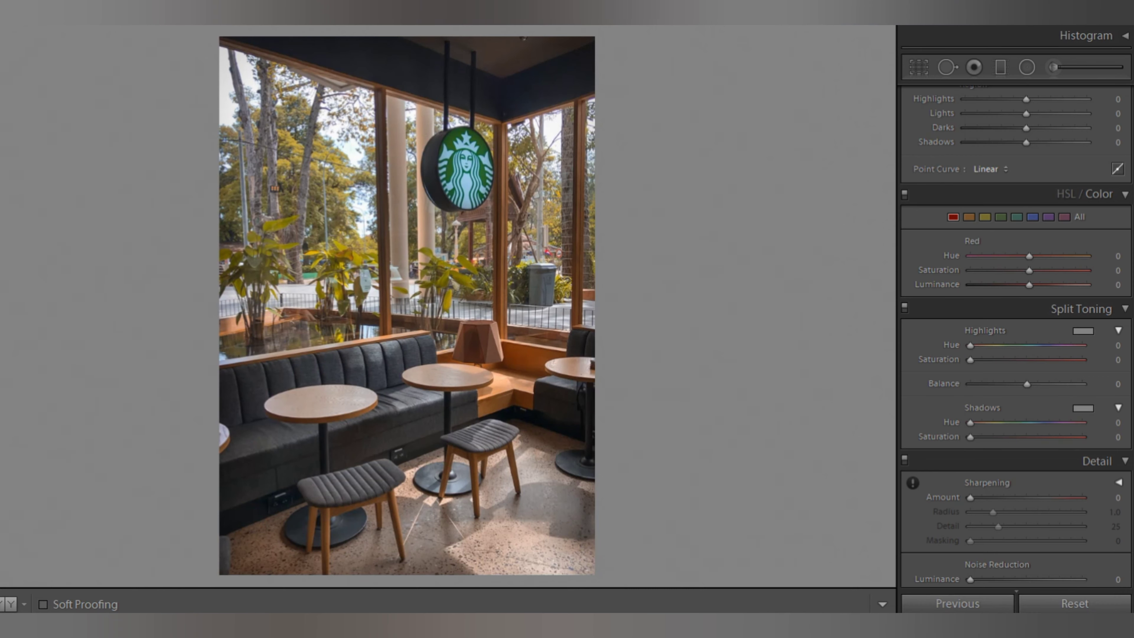
Trial and reset the pasted look on the green-sign café and living-room photos.
key(ctrl+shift+v)
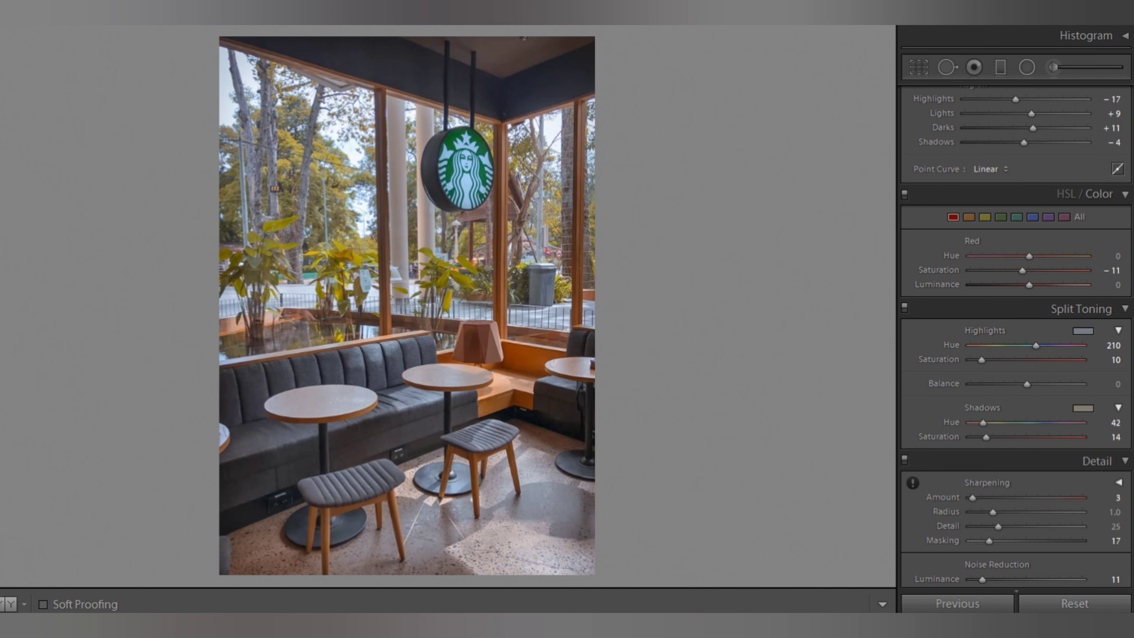
click(1062, 603)
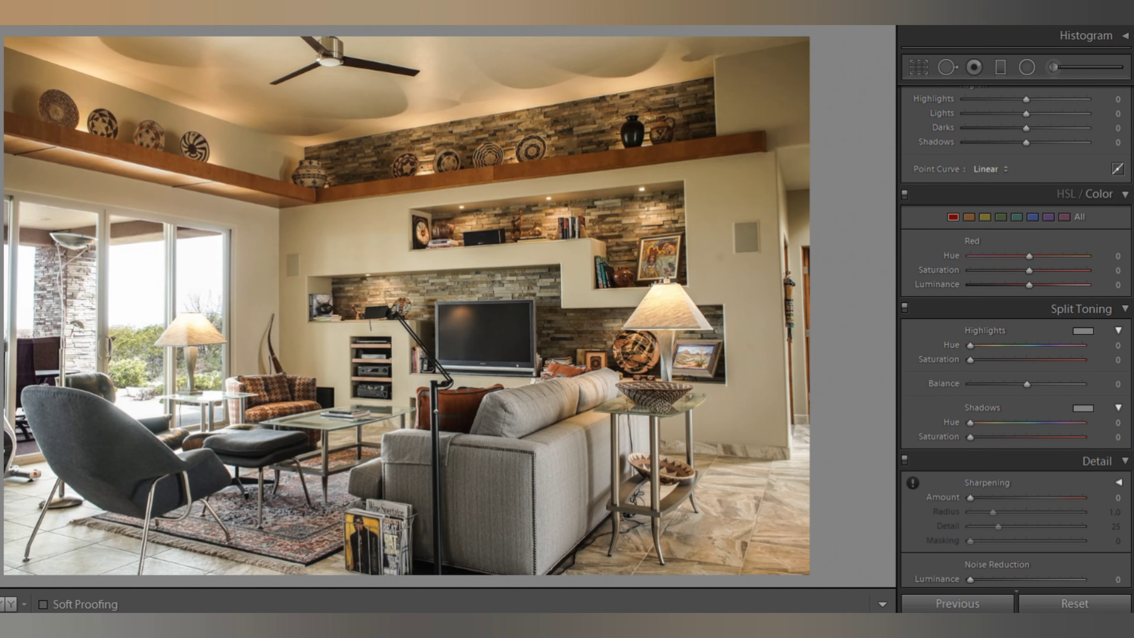
key(ctrl+shift+v)
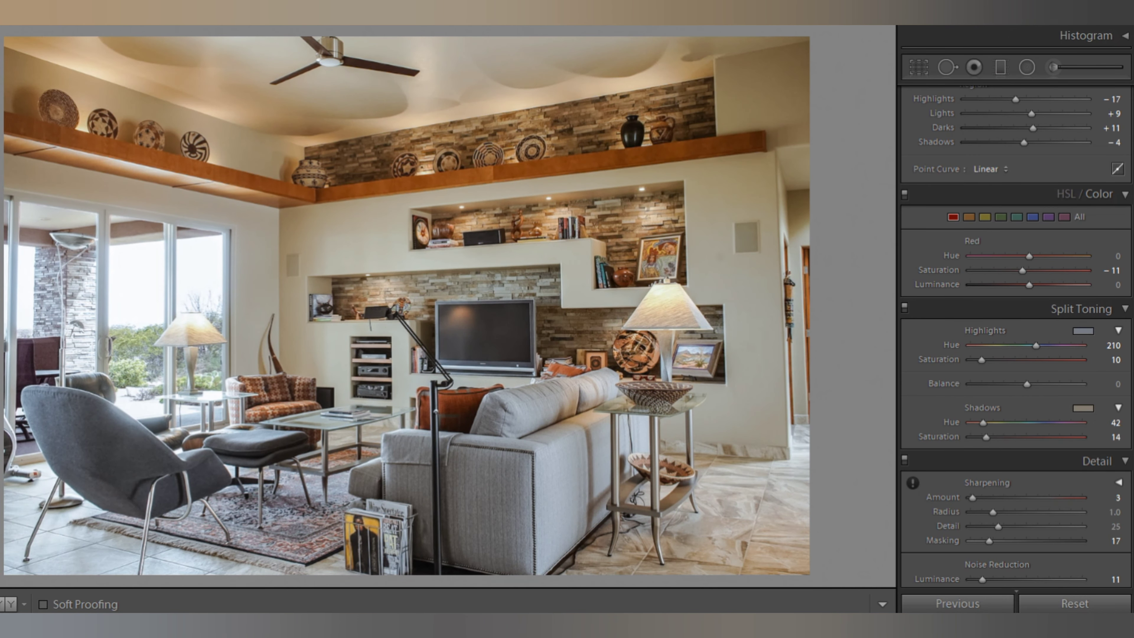
click(1050, 598)
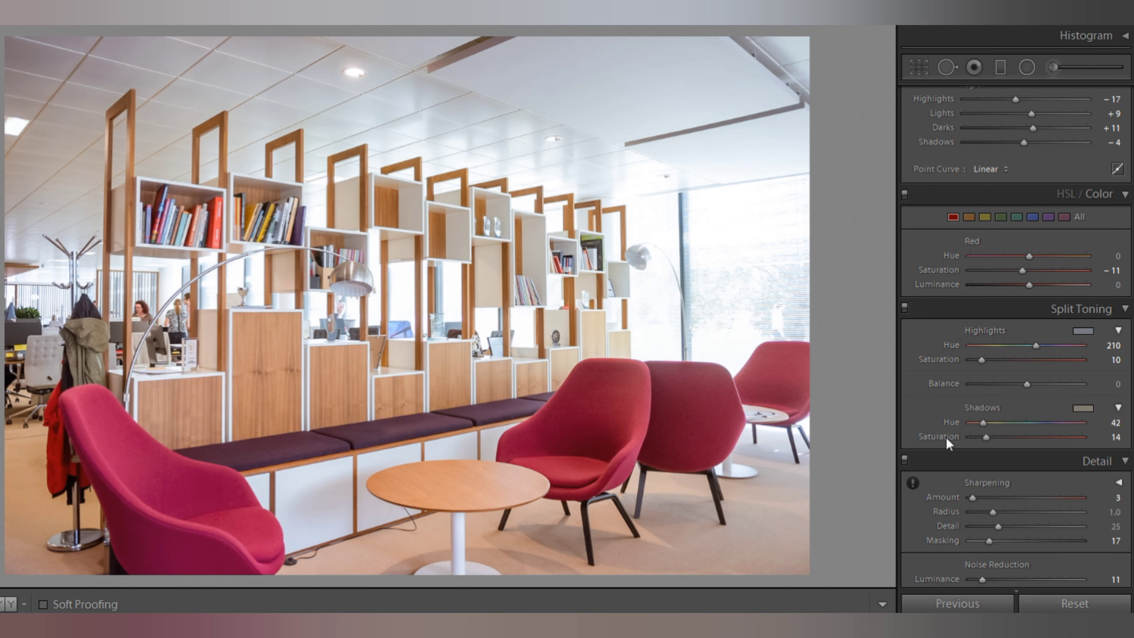
Set the Calibration Shadows Tint to −25.
scroll(947, 437, down, 5)
scroll(946, 437, down, 5)
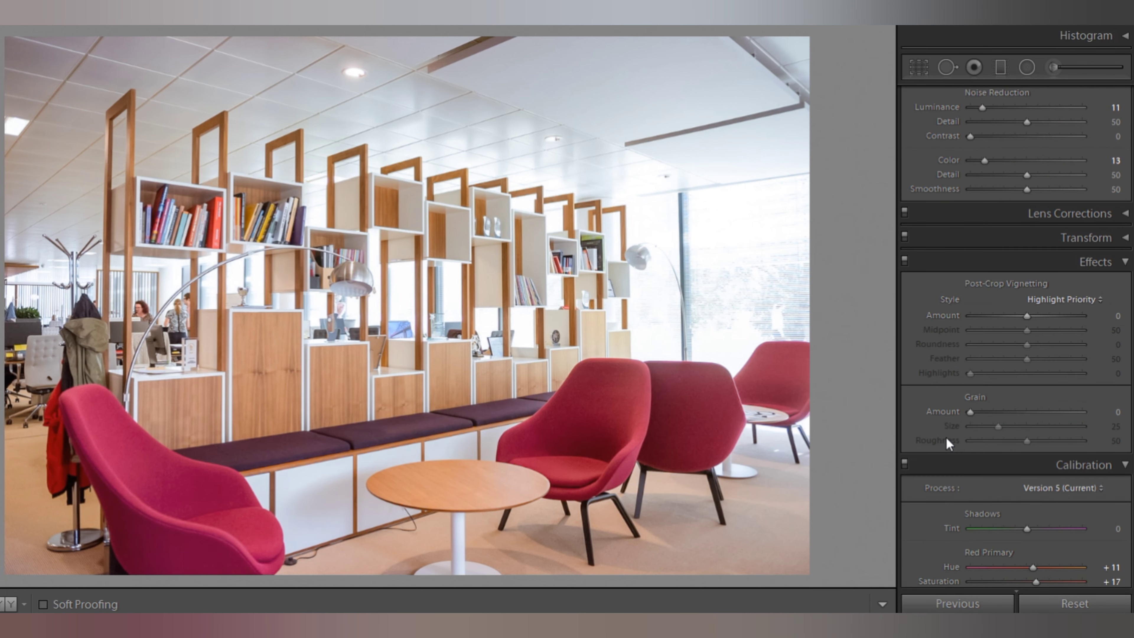
scroll(946, 437, down, 3)
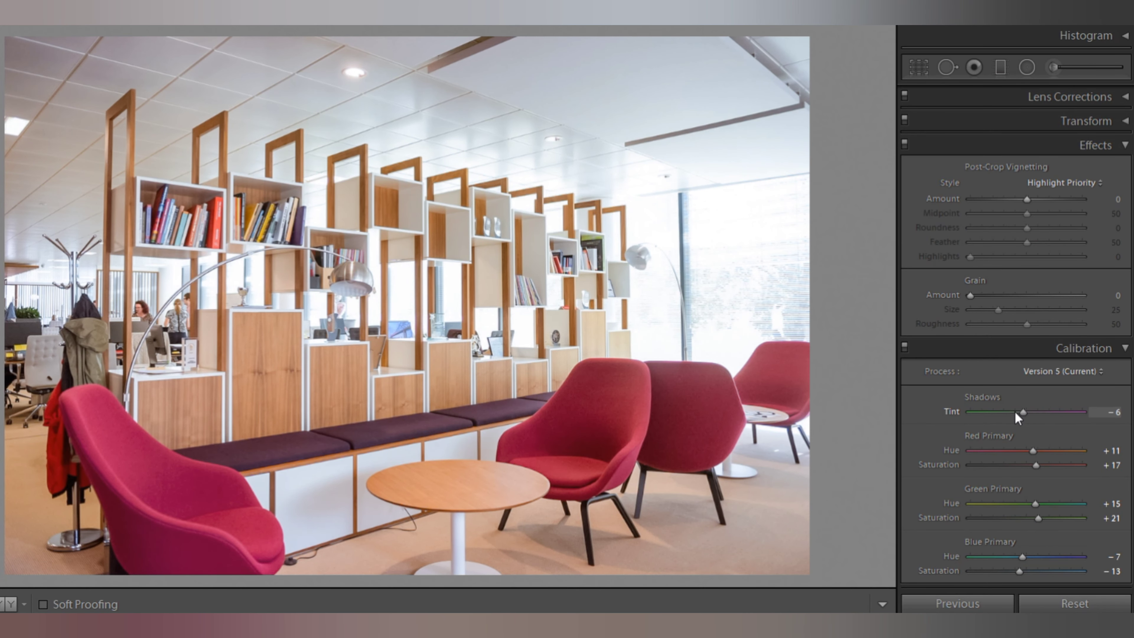
drag(1027, 411, 976, 411)
text(-25)
key(Return)
Copy the develop settings and reset the office photo to unedited.
key(ctrl+shift+c)
key(Return)
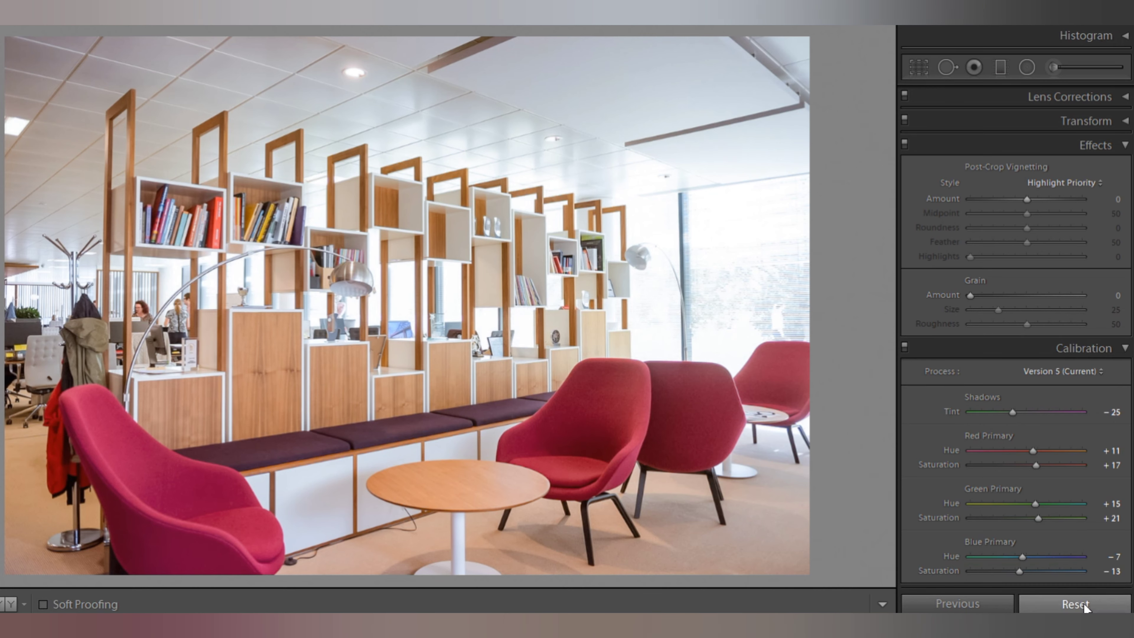
click(1084, 602)
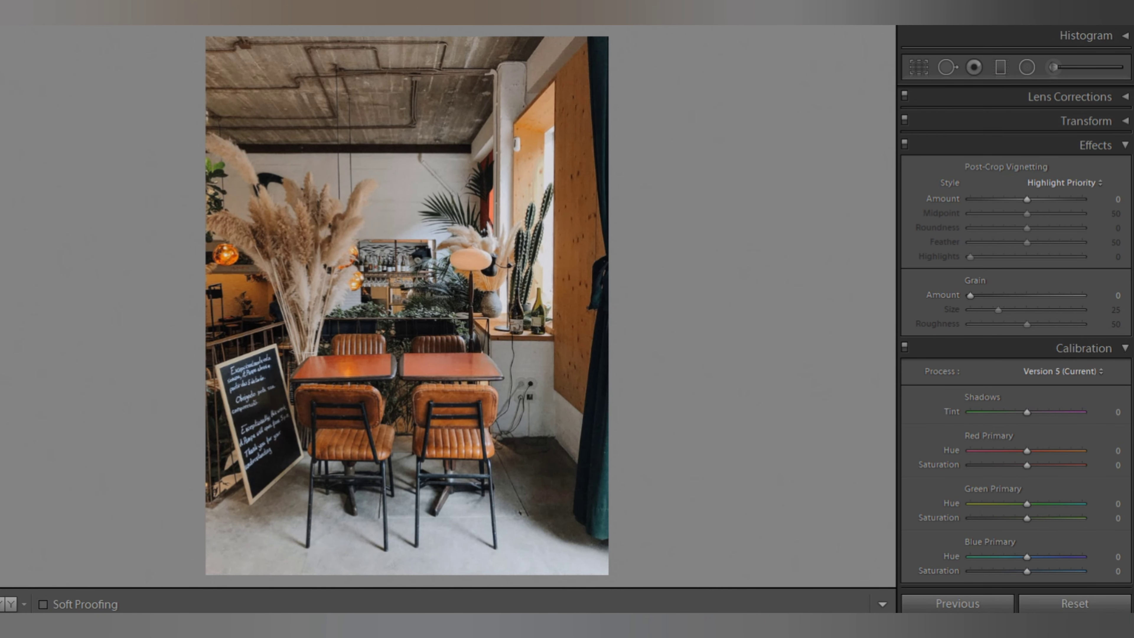
Paste the copied look onto the pampas café and seaside cliff photos.
key(ctrl+shift+v)
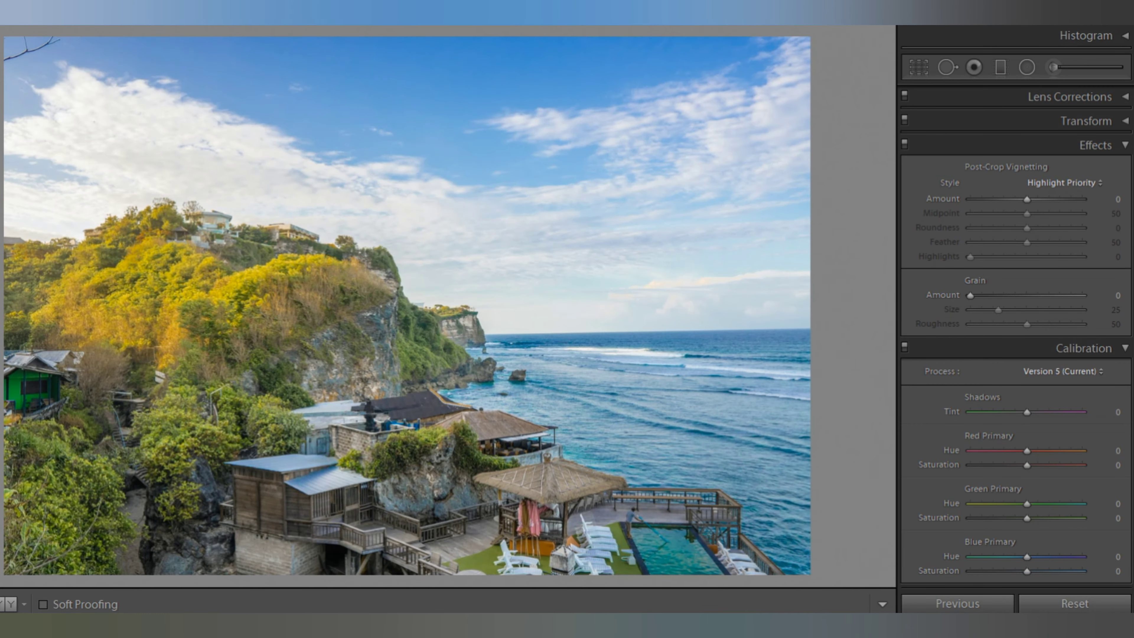
key(ctrl+shift+v)
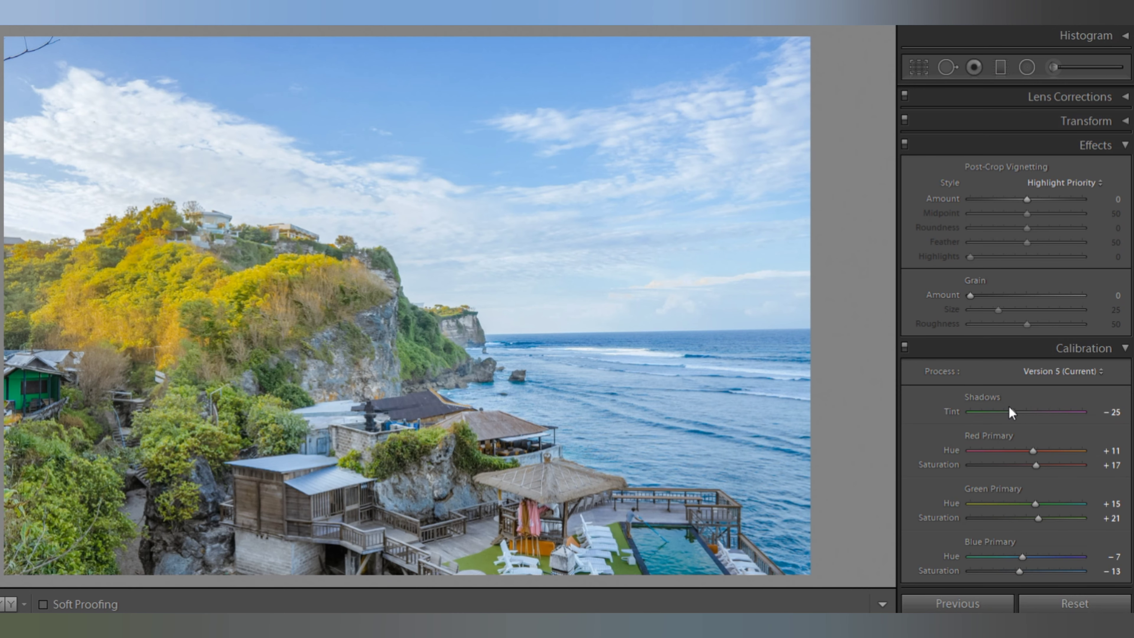
scroll(1009, 403, up, 5)
scroll(1010, 391, down, 5)
scroll(965, 424, up, 5)
scroll(972, 391, up, 3)
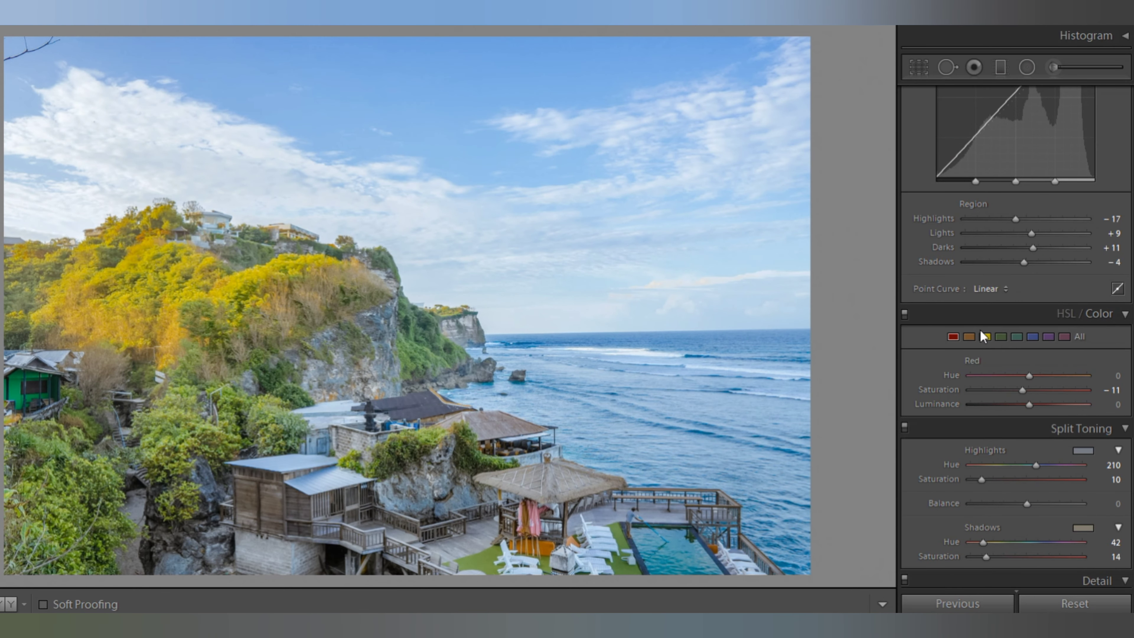
Try darkening Yellow luminance in HSL, reset it to zero, and raise Tint to +11.
click(985, 336)
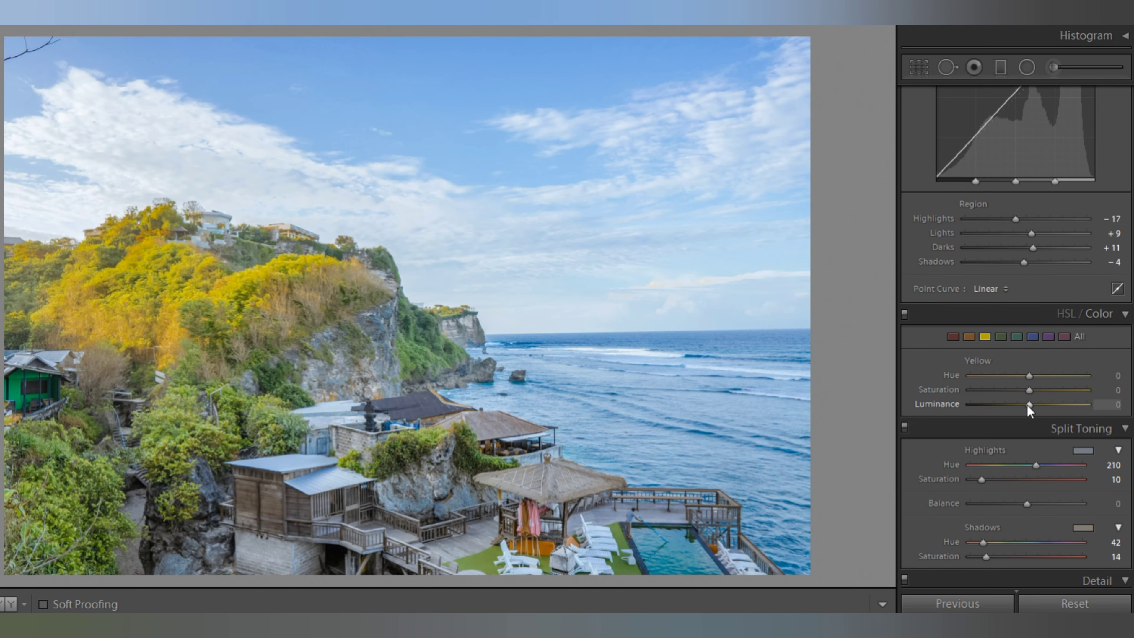
mouse_move(1027, 405)
mouse_down()
mouse_move(1015, 404)
mouse_move(1027, 417)
mouse_move(1010, 390)
mouse_move(1025, 390)
mouse_up()
double_click(1027, 404)
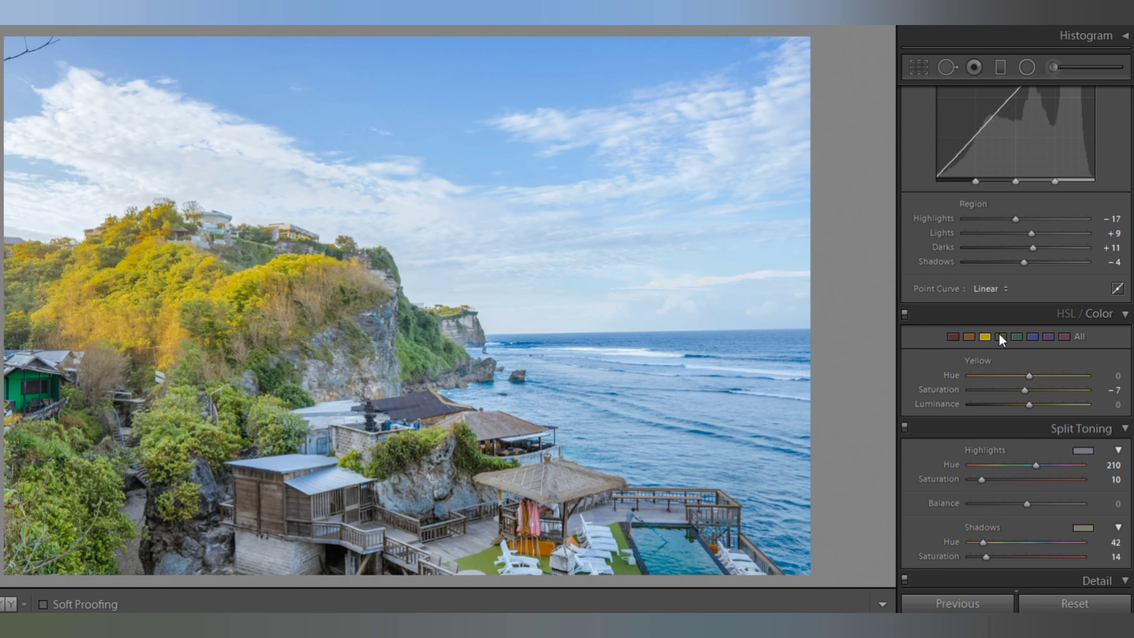
scroll(1003, 292, up, 10)
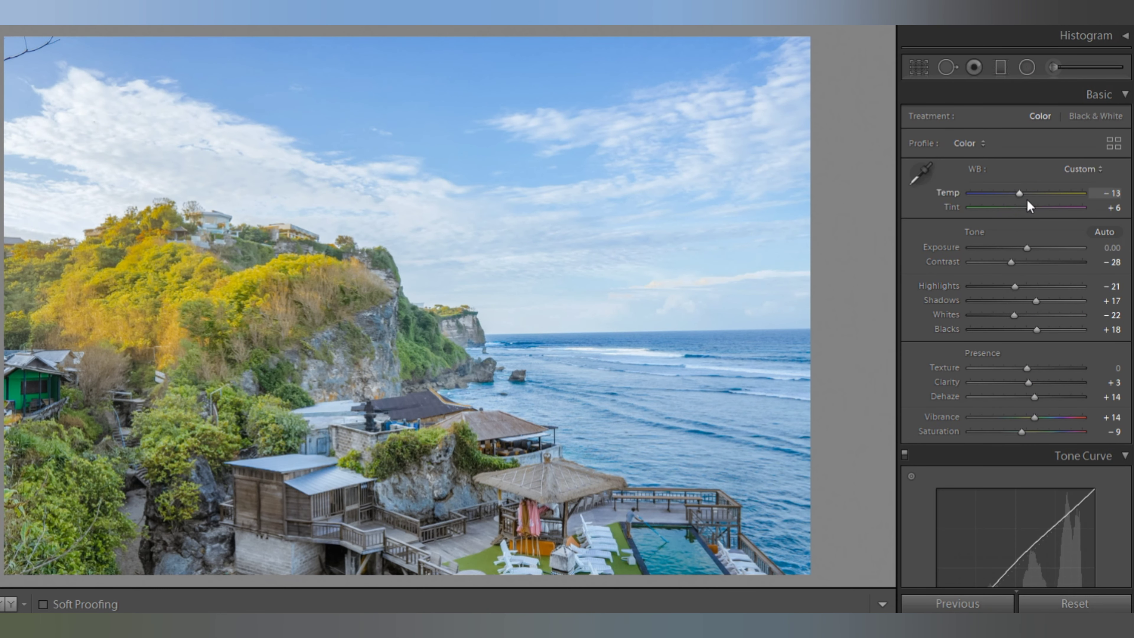
mouse_move(1031, 206)
mouse_down()
mouse_move(1064, 220)
mouse_move(1017, 230)
mouse_move(1055, 216)
mouse_move(1038, 223)
mouse_up()
Copy the cliff photo's settings, reset it to unedited, and move to the next photo.
key(ctrl+shift+c)
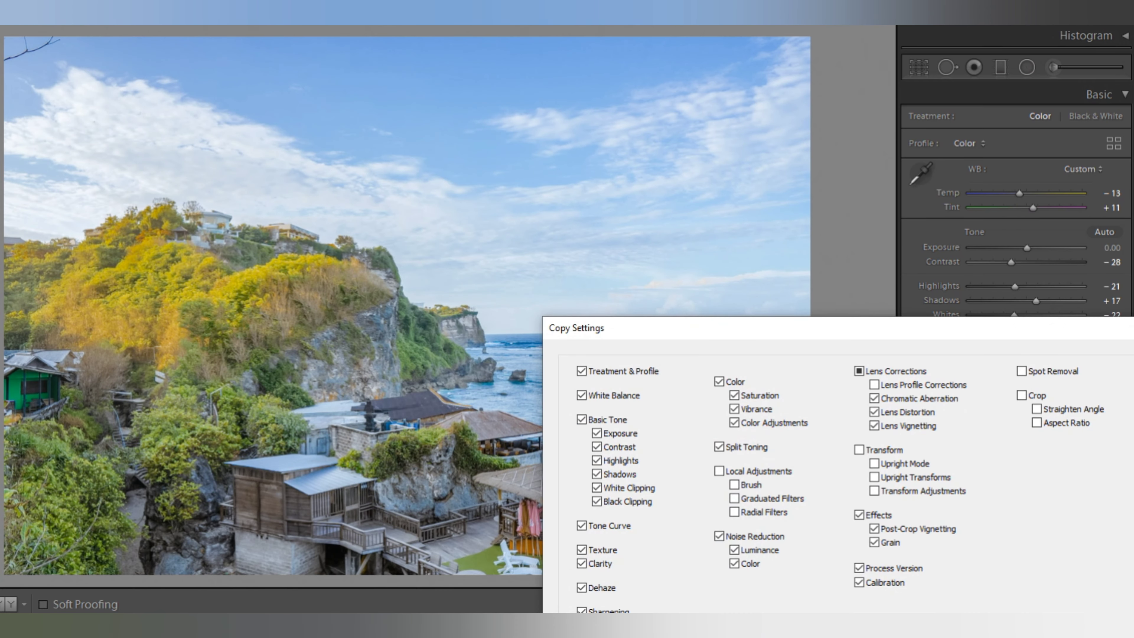
key(Return)
click(1072, 605)
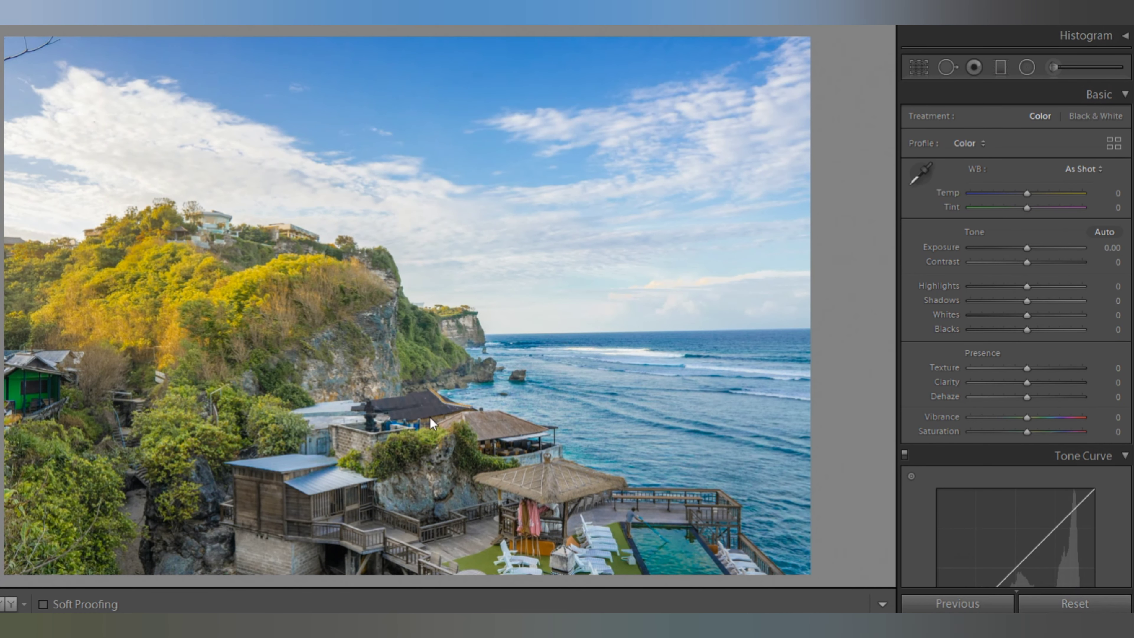
key(Right)
Paste the look onto the stone-wall window photo and set Temp to -9.
key(ctrl+shift+v)
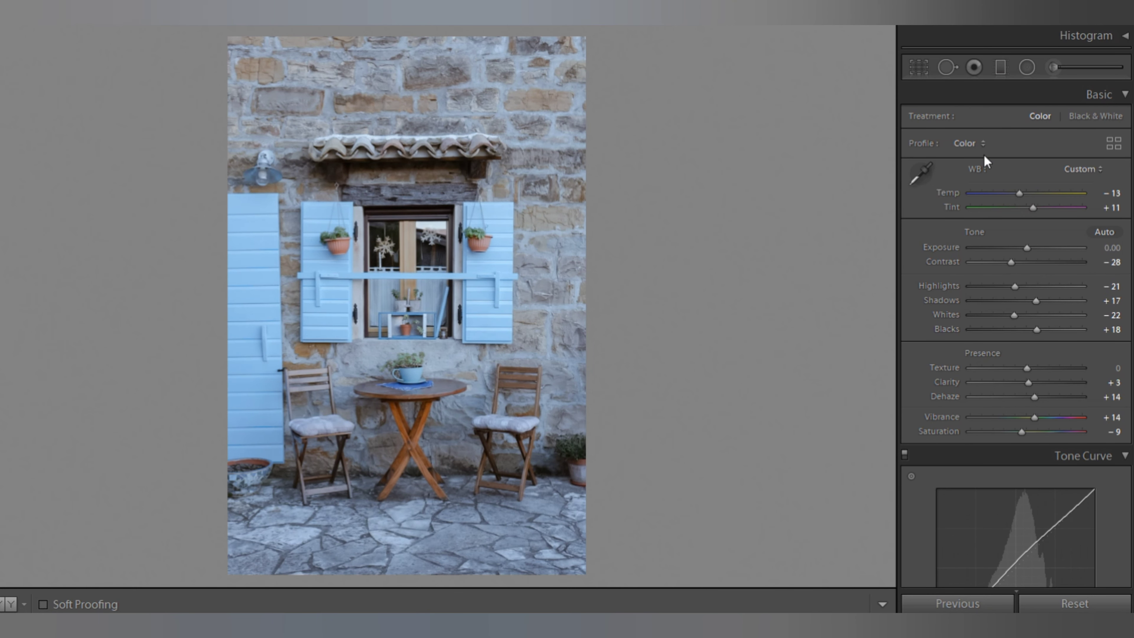
scroll(992, 352, down, 3)
scroll(992, 351, down, 5)
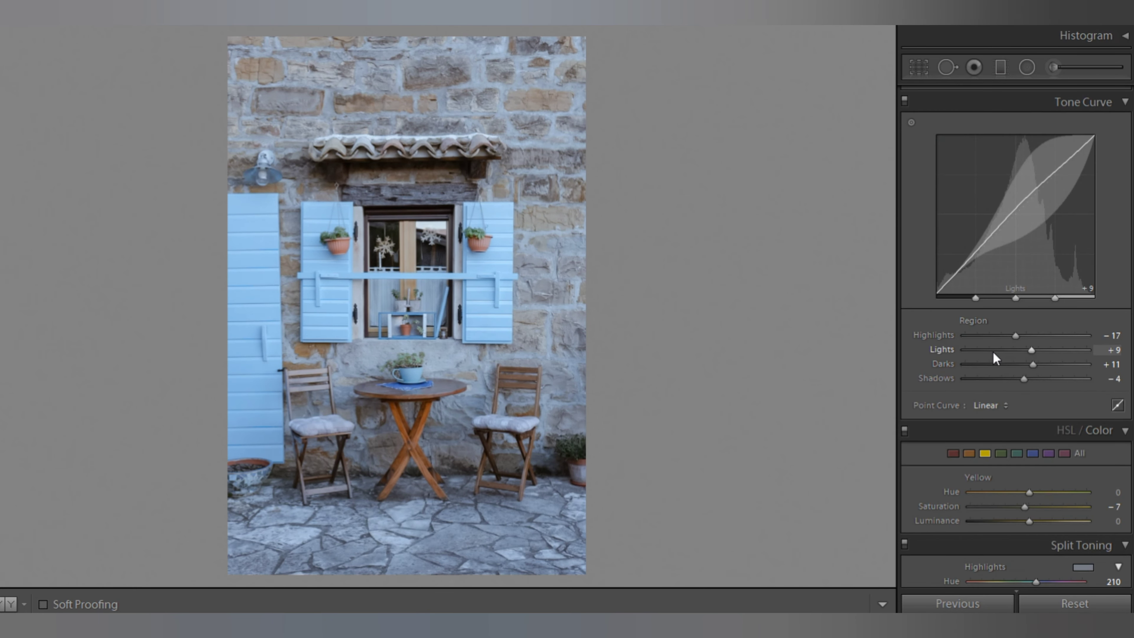
scroll(993, 351, down, 1)
scroll(1051, 308, up, 9)
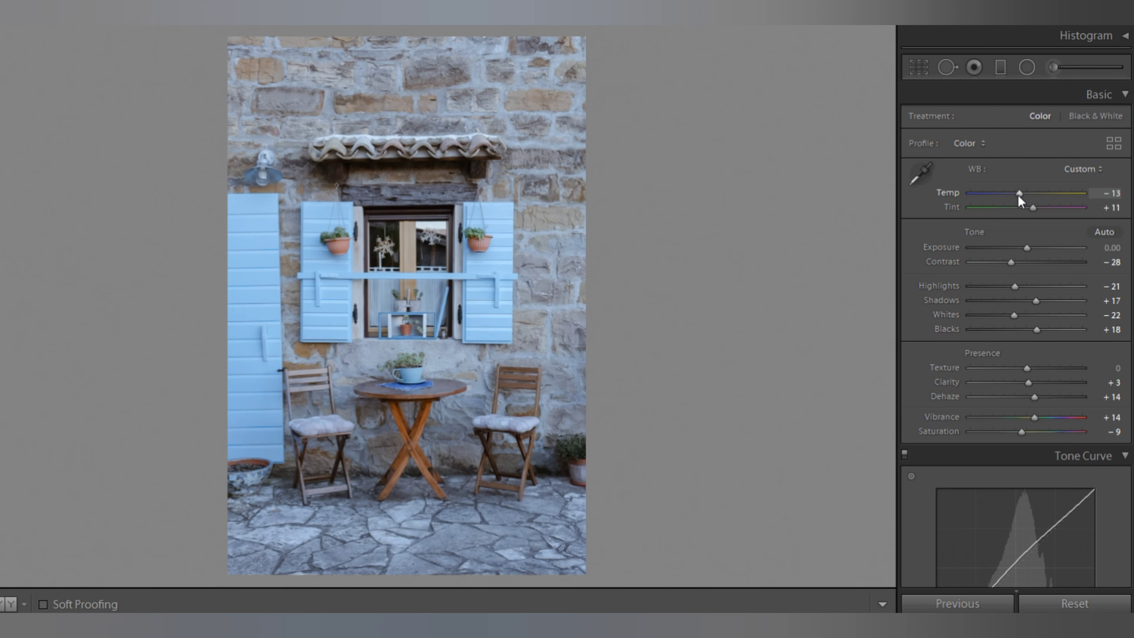
drag(1019, 195, 1021, 196)
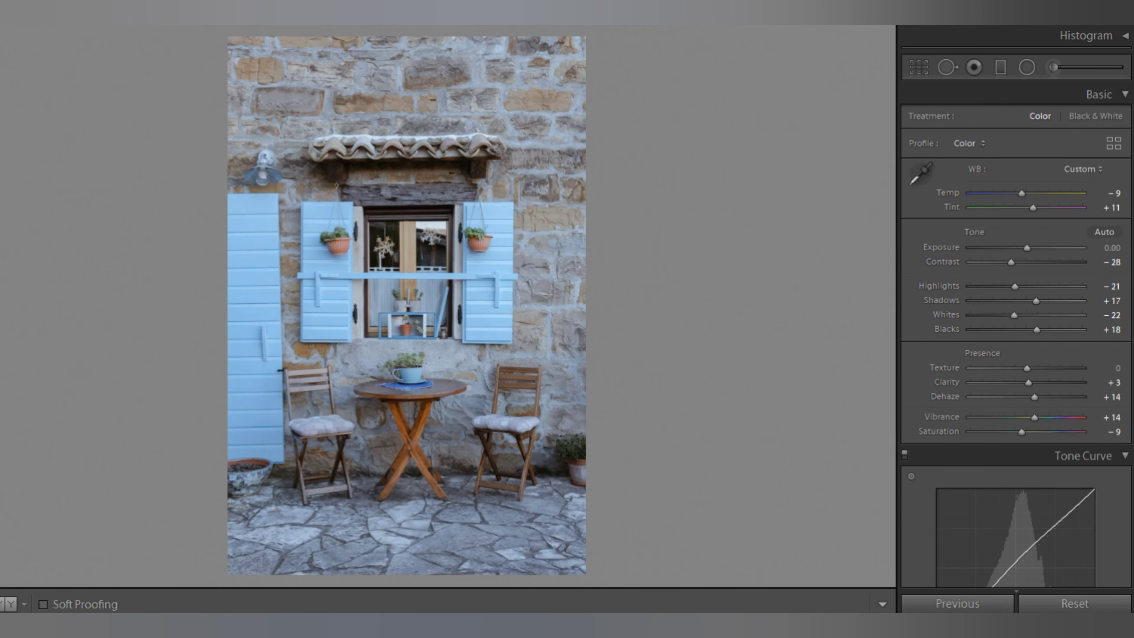
Copy the Temp -9 look, then paste and reset it on the café terrace photo.
key(ctrl+shift+c)
key(Return)
click(1075, 603)
key(Right)
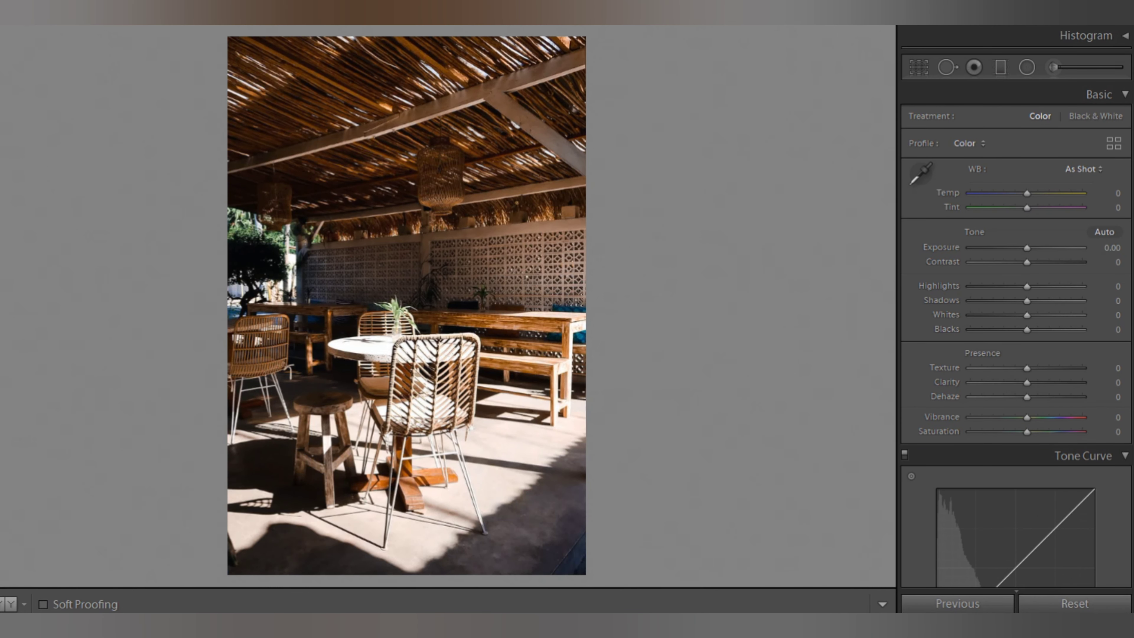
key(ctrl+shift+v)
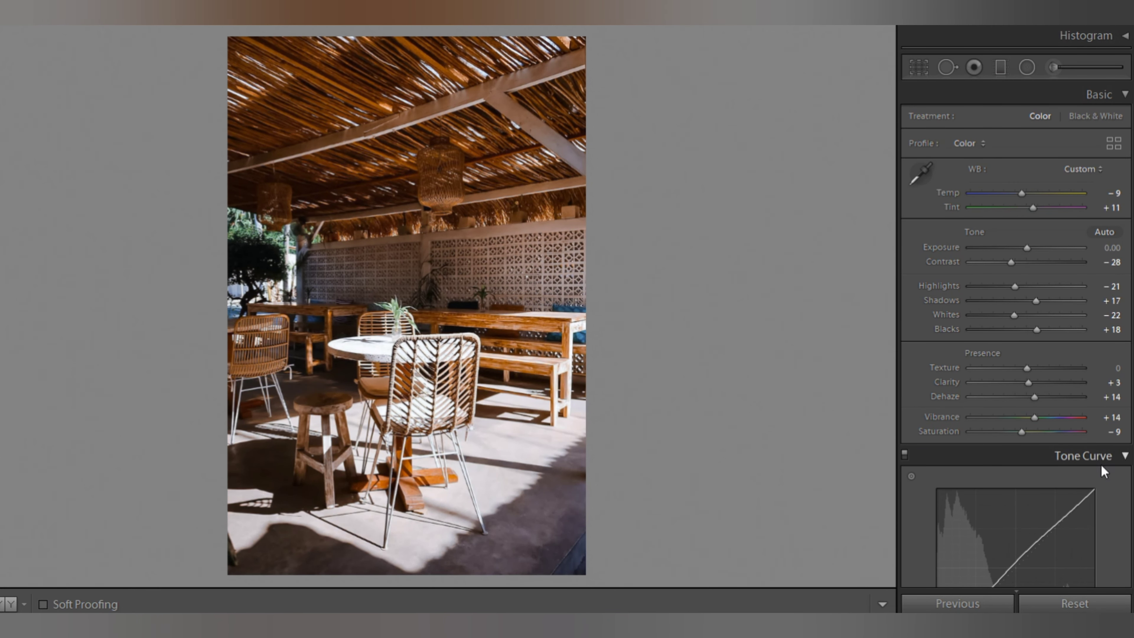
click(1075, 603)
Paste the look onto the street photo, cool Temp to -15, and lower Contrast.
key(Right)
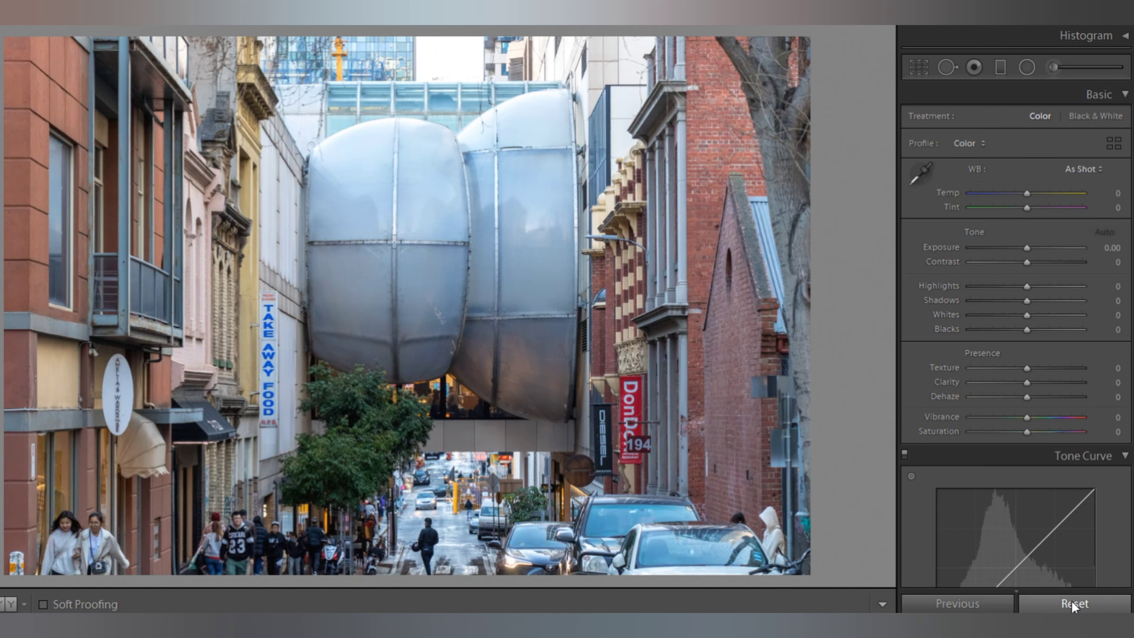
key(ctrl+shift+v)
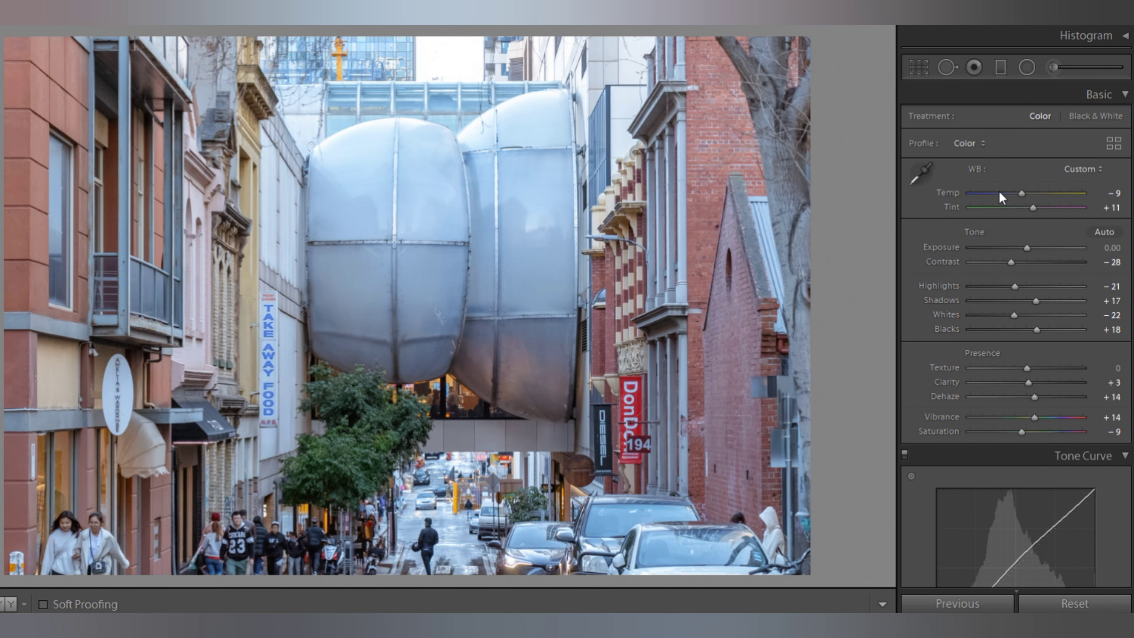
drag(1021, 193, 1018, 194)
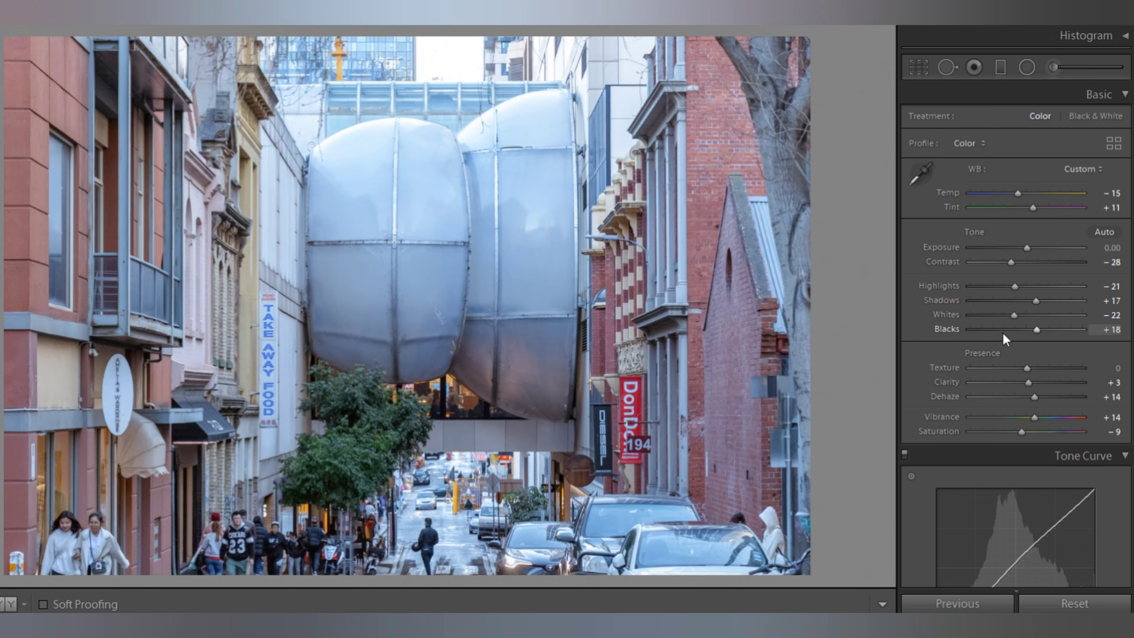
drag(1011, 265, 996, 268)
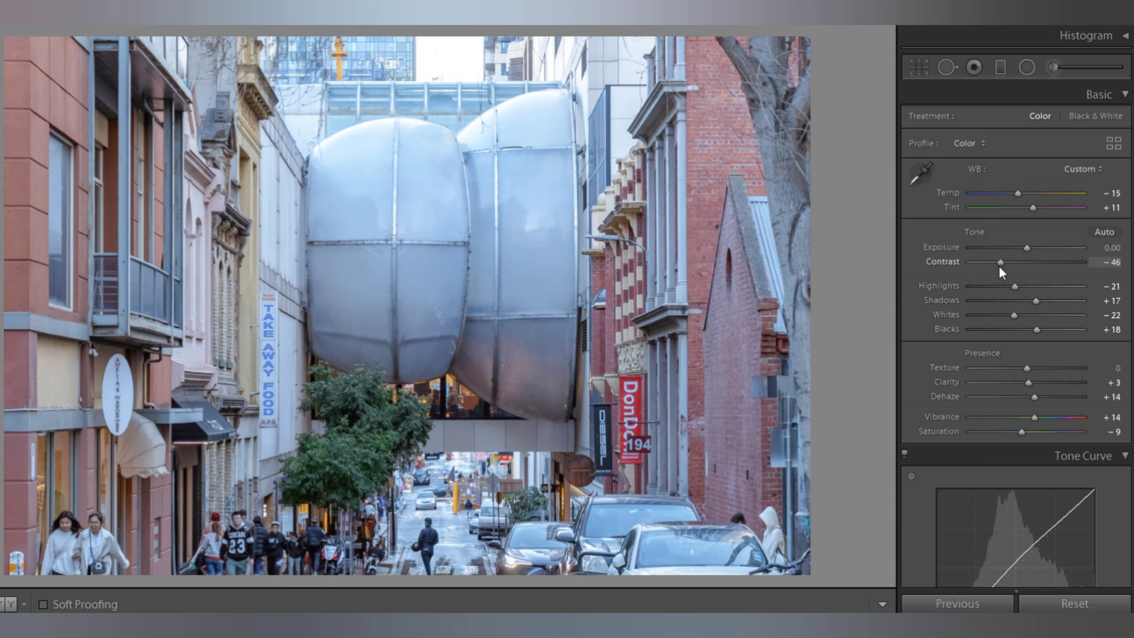
drag(998, 266, 1004, 263)
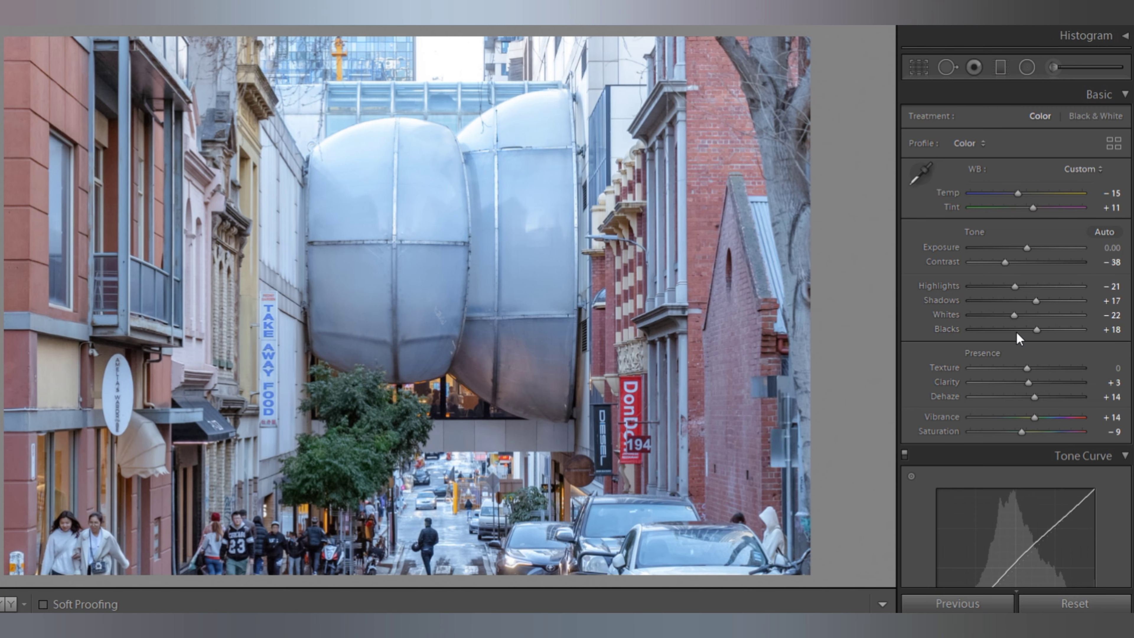
Add more Dehaze, set Contrast to −25 and Saturation to −14.
scroll(1002, 340, down, 5)
scroll(1007, 422, down, 5)
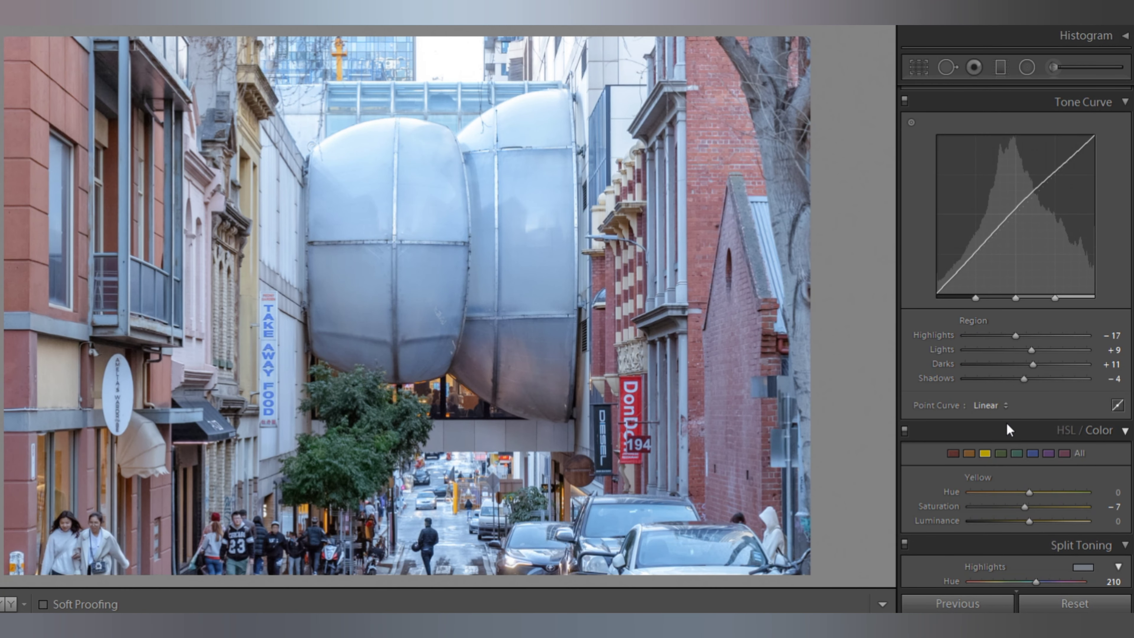
scroll(1007, 422, down, 3)
scroll(1007, 422, up, 5)
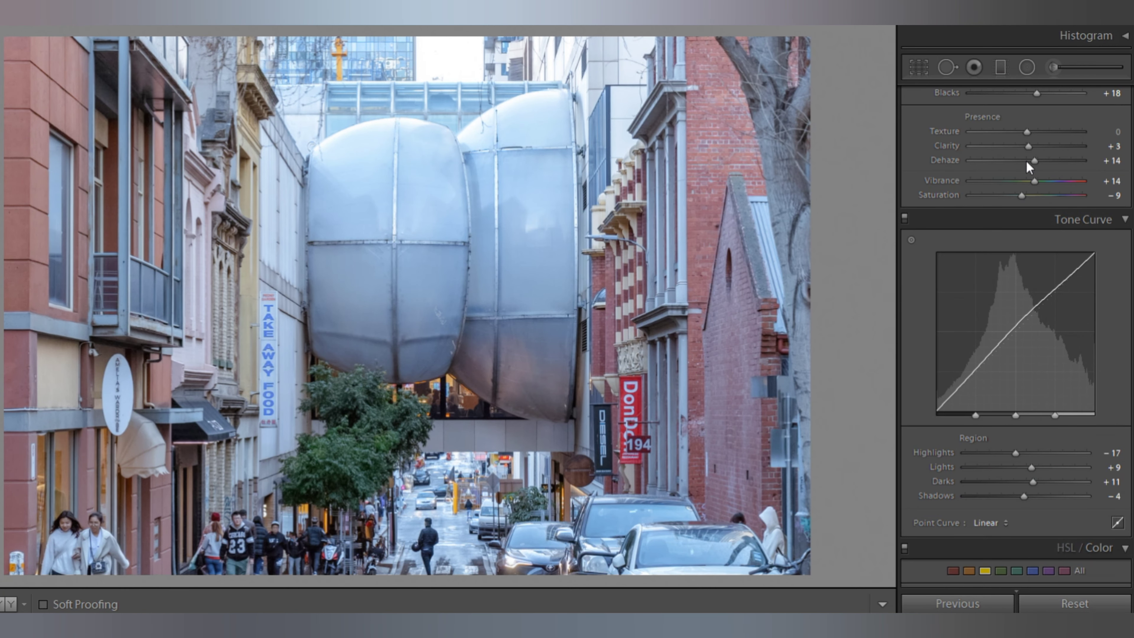
drag(1034, 160, 1040, 160)
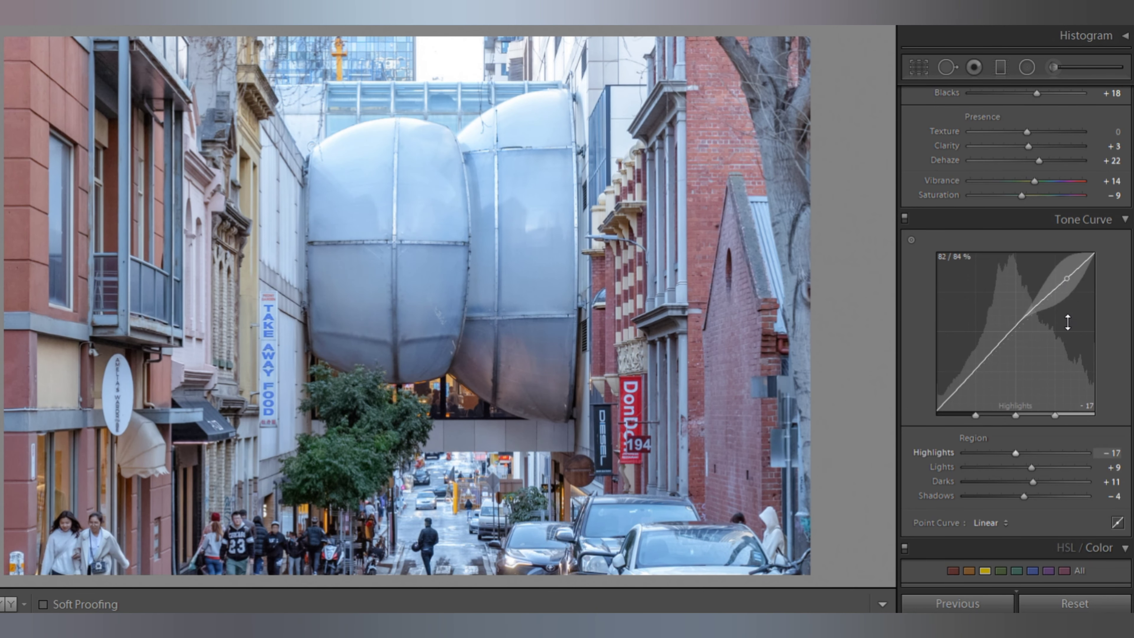
scroll(1009, 291, up, 5)
drag(1003, 261, 1011, 261)
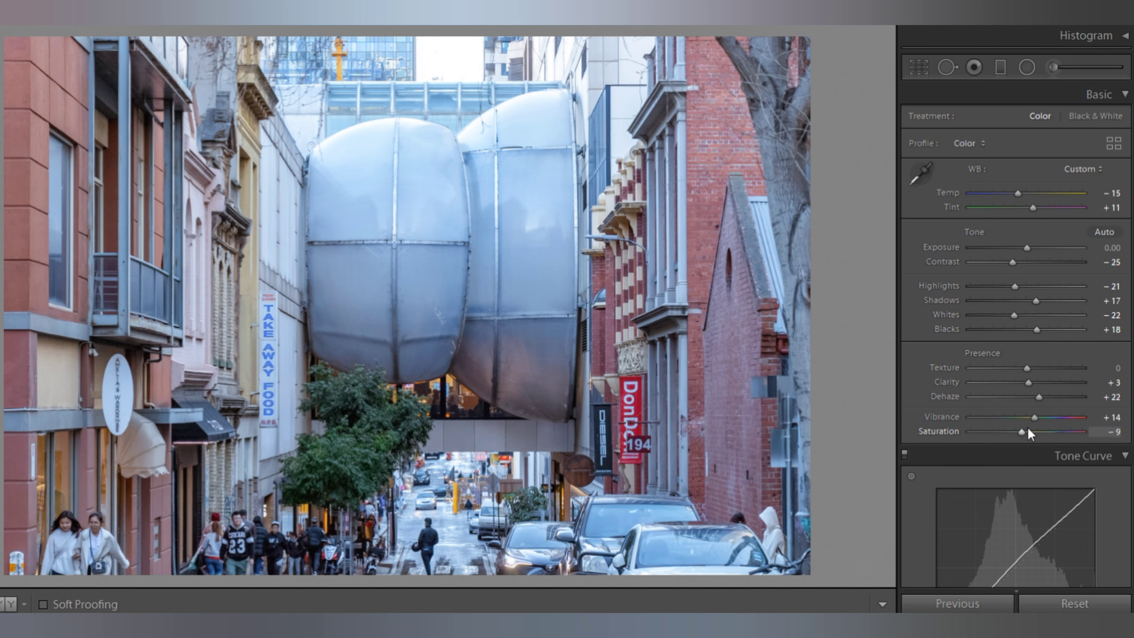
drag(1021, 431, 1017, 431)
Copy the street photo's settings, then paste and reset them on the interior photo.
key(ctrl+shift+c)
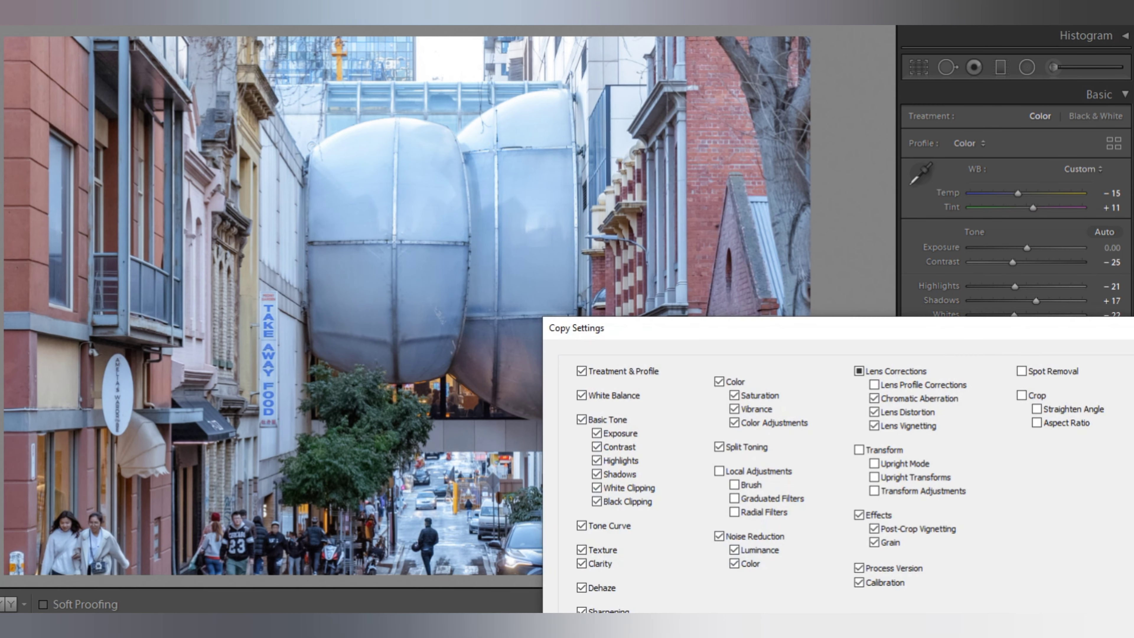
key(Return)
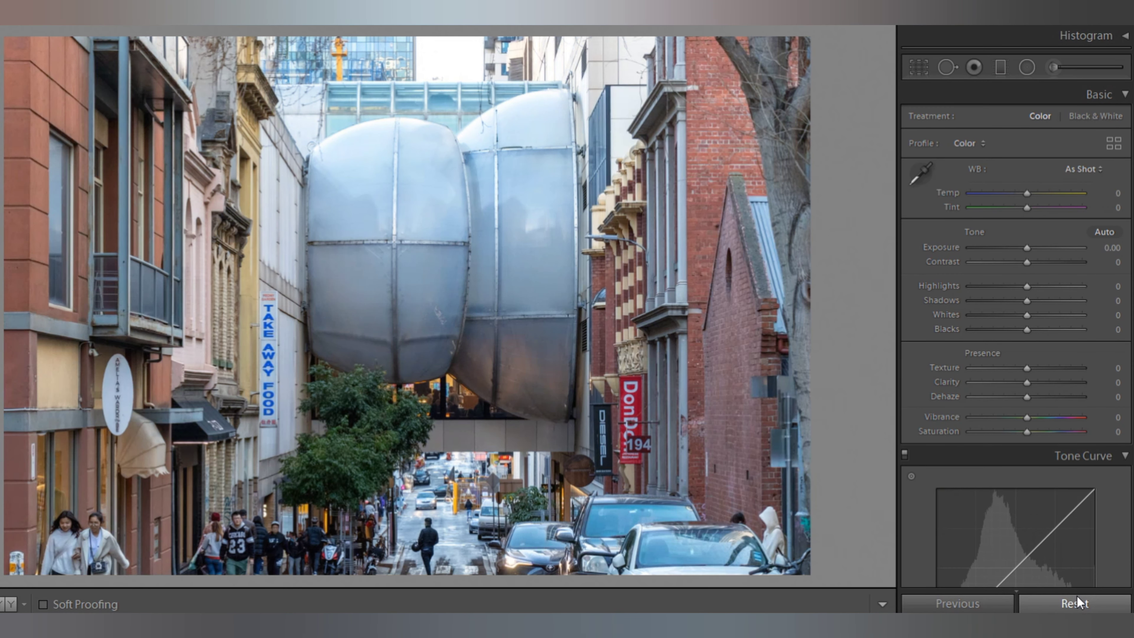
key(Right)
key(ctrl+shift+v)
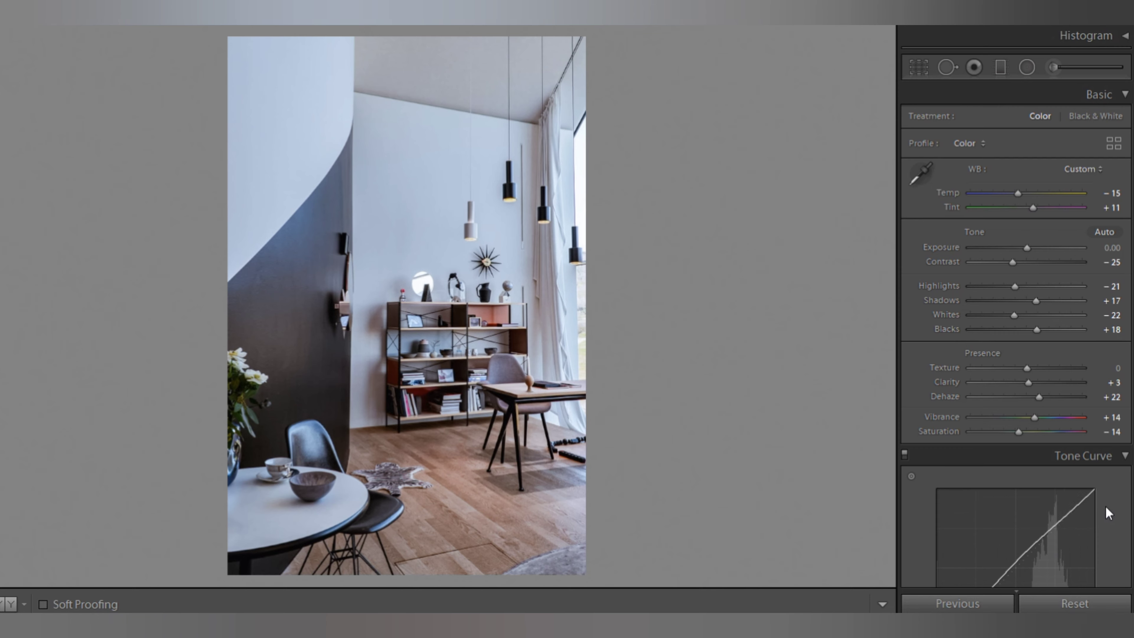
click(1075, 603)
Paste the look onto the pool-staircase photo and set Highlights toning to Hue 191, Saturation 14.
key(Right)
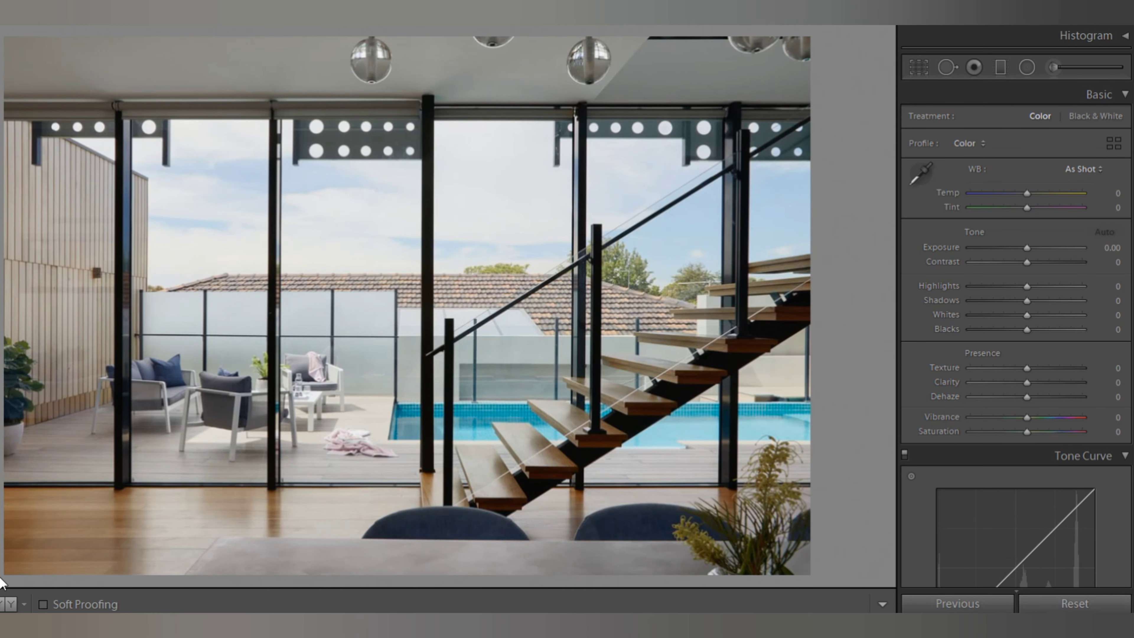
key(ctrl+shift+v)
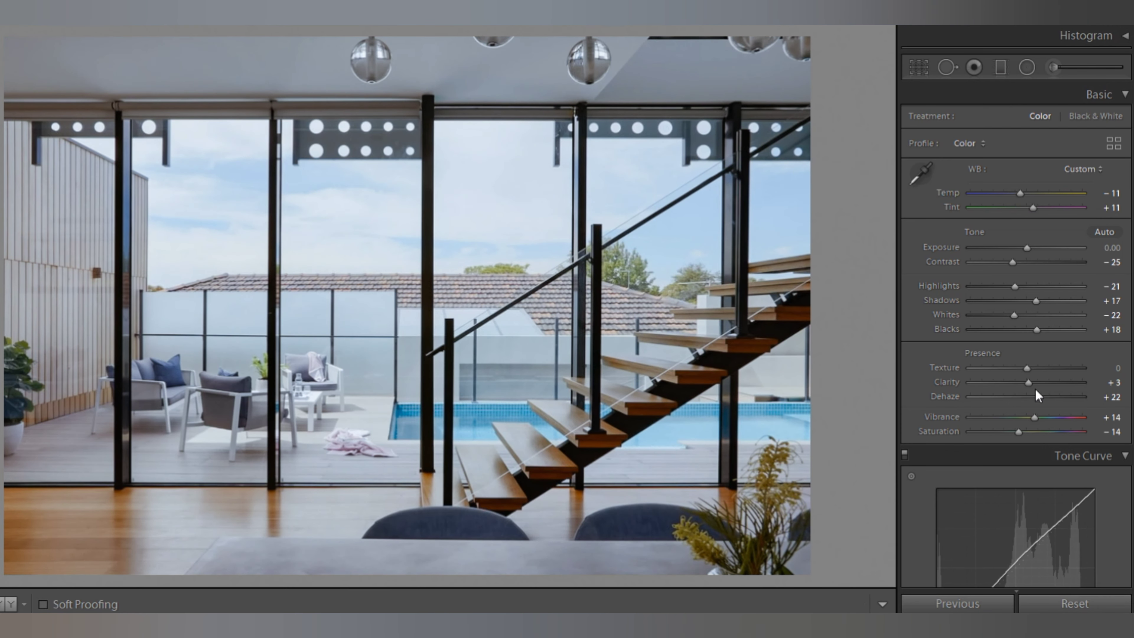
scroll(1035, 389, down, 5)
scroll(1036, 391, down, 5)
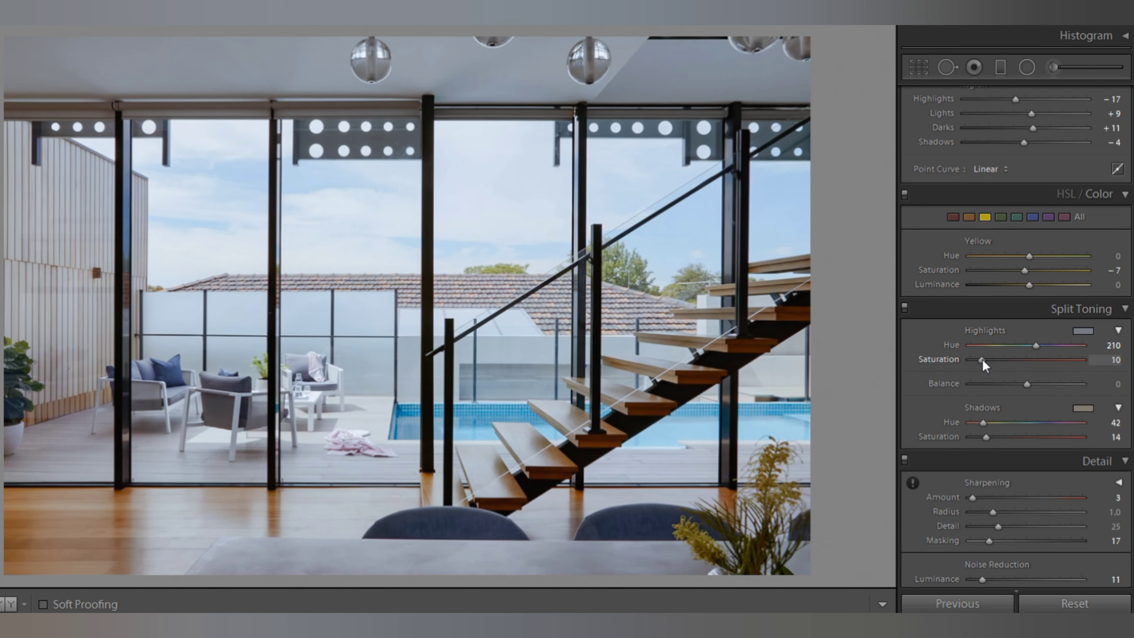
click(1076, 331)
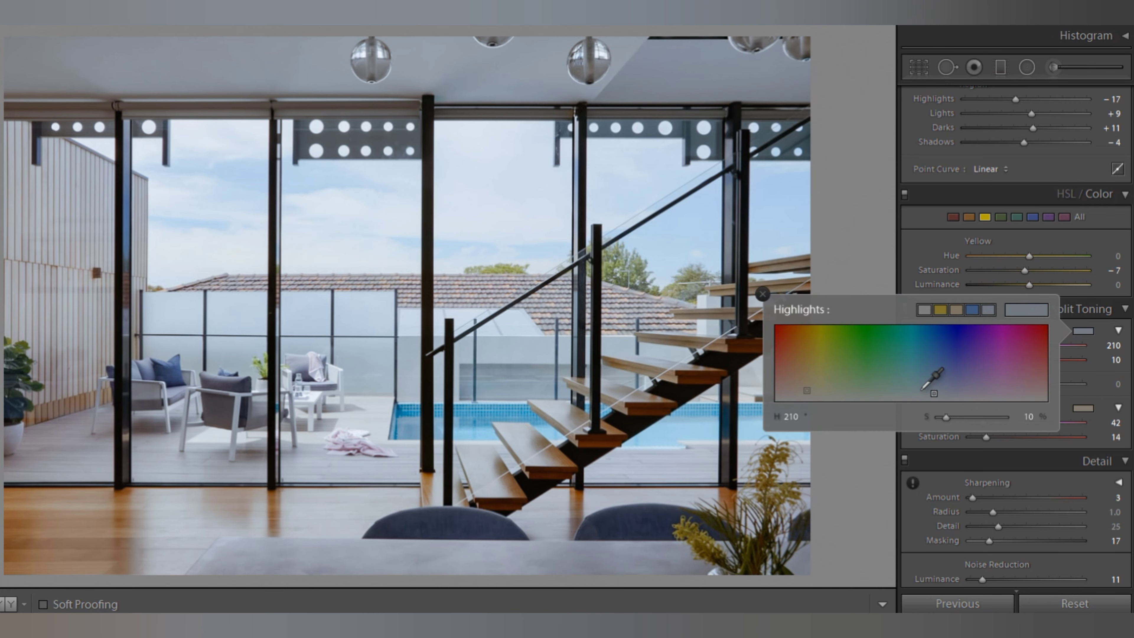
click(920, 390)
click(1111, 335)
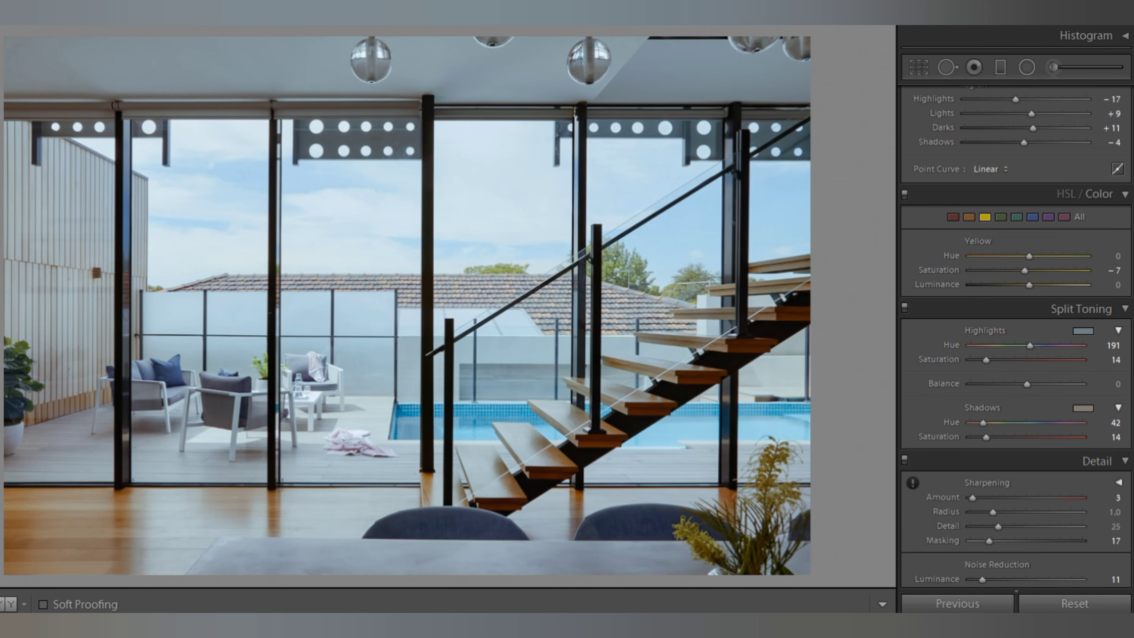
Copy the staircase photo's settings and reset it to unedited.
key(ctrl+shift+c)
key(Return)
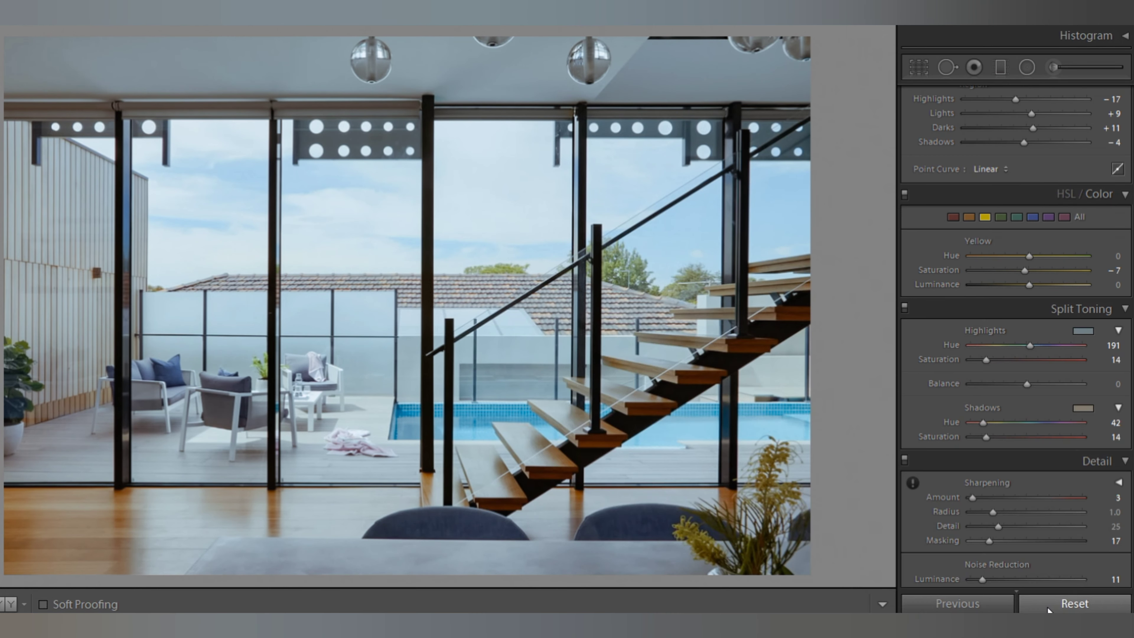
click(1057, 603)
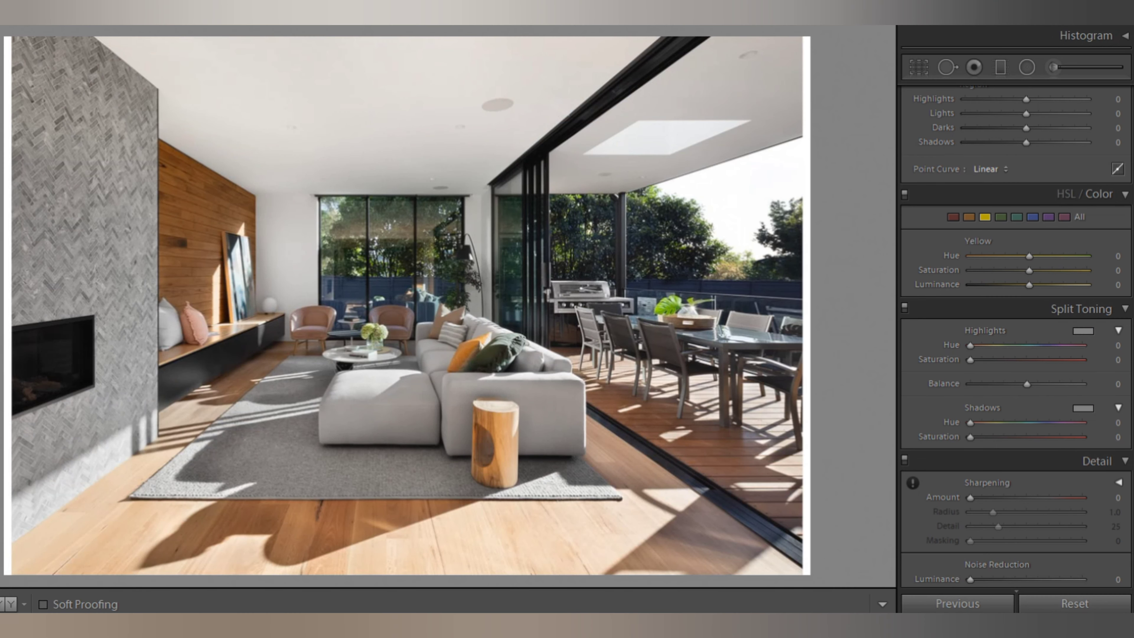
Paste the look onto the living-room photo, reset it, then paste onto the garden exterior and check Green Hue.
key(ctrl+shift+v)
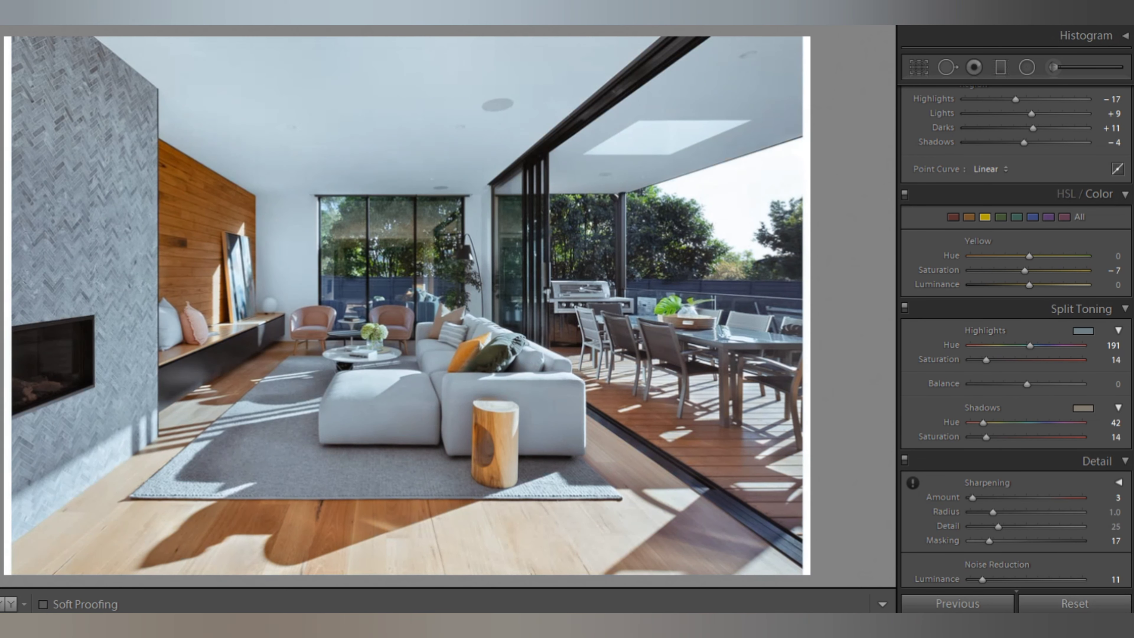
click(1075, 606)
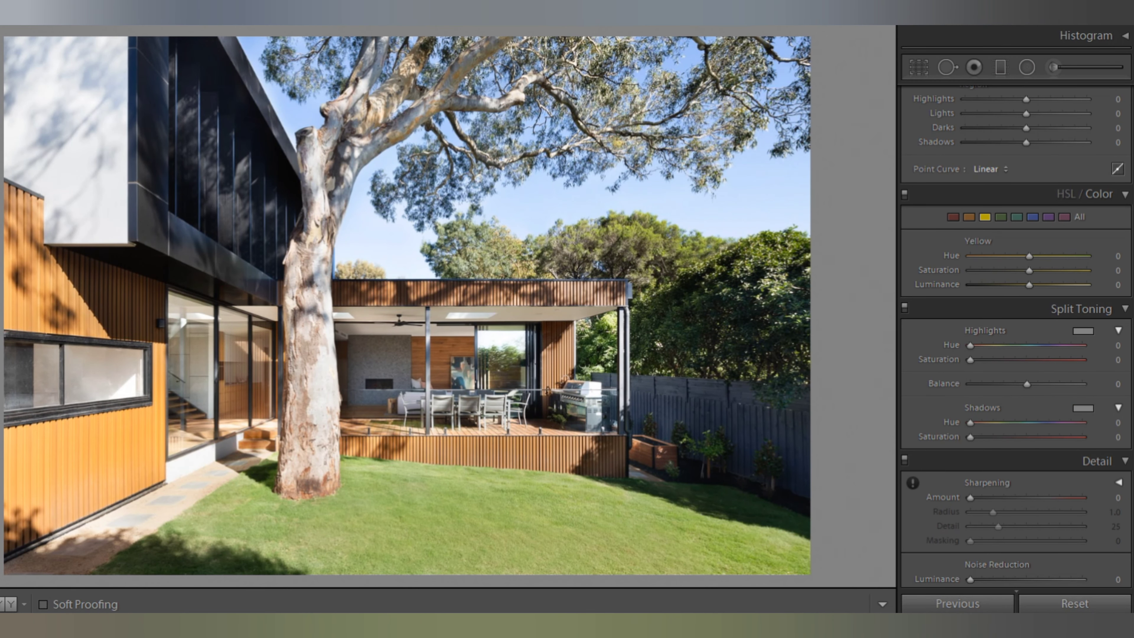
key(ctrl+shift+v)
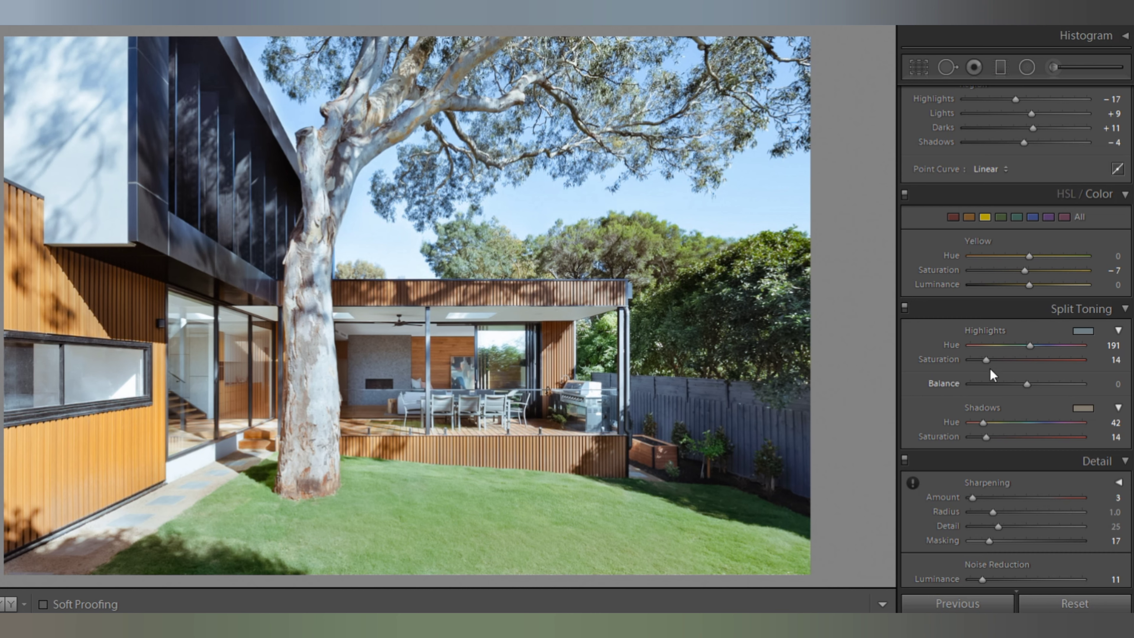
click(1001, 217)
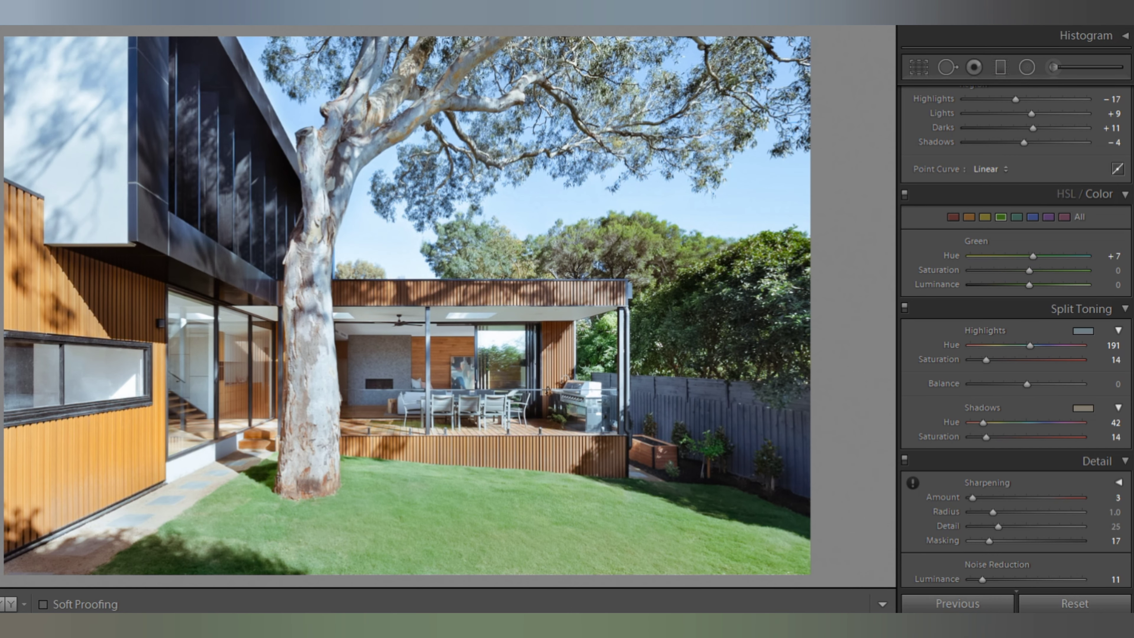
Copy the garden photo's settings and reset it to unedited.
key(ctrl+shift+c)
key(Return)
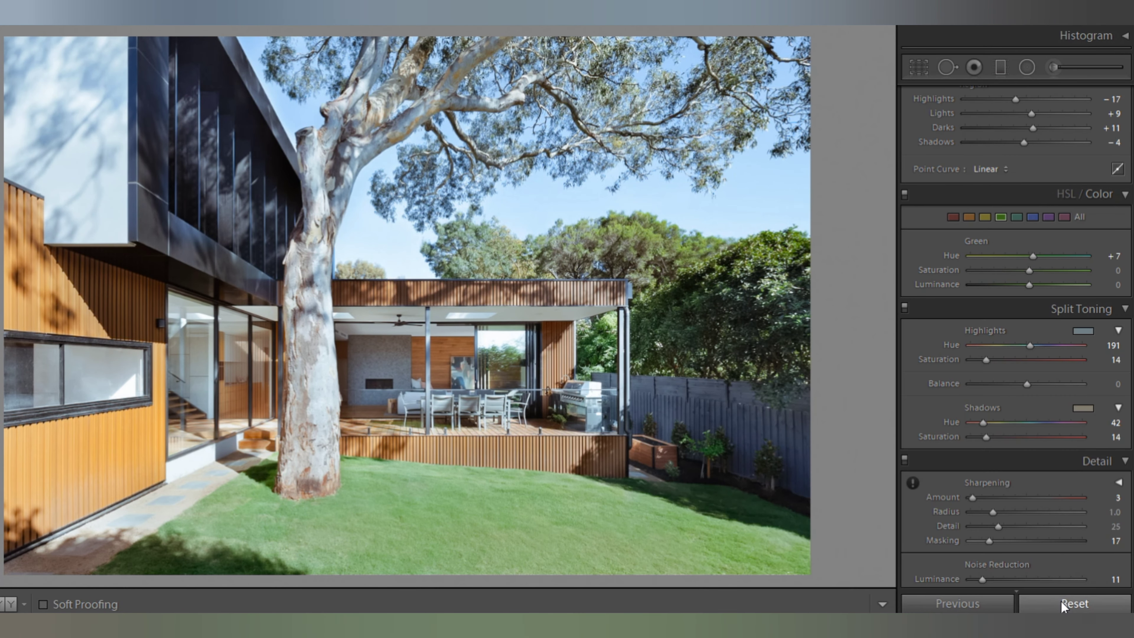
click(1061, 600)
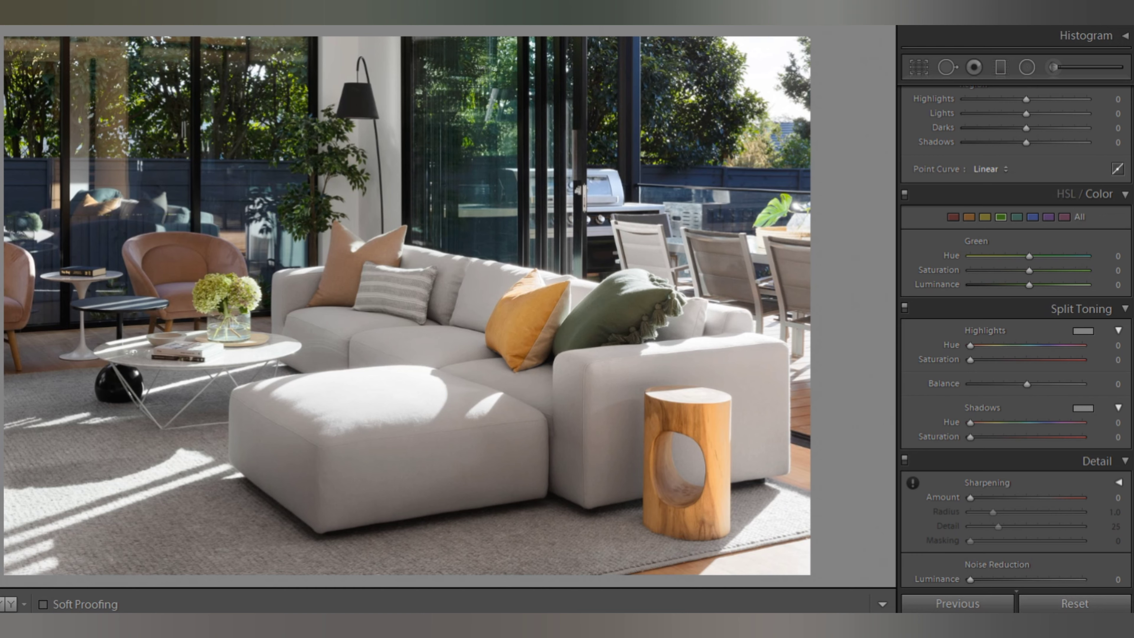
Paste the look onto the sofa photo and set Tone Curve Darks +20, Shadows +12.
key(ctrl+shift+v)
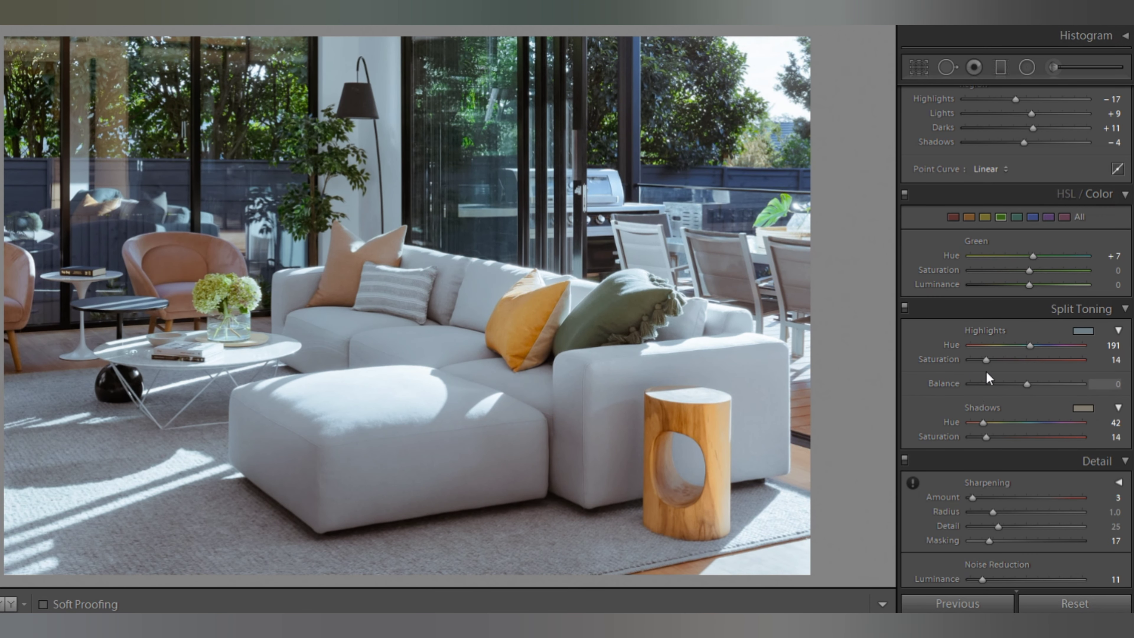
scroll(989, 366, down, 5)
scroll(990, 366, up, 4)
scroll(989, 367, up, 4)
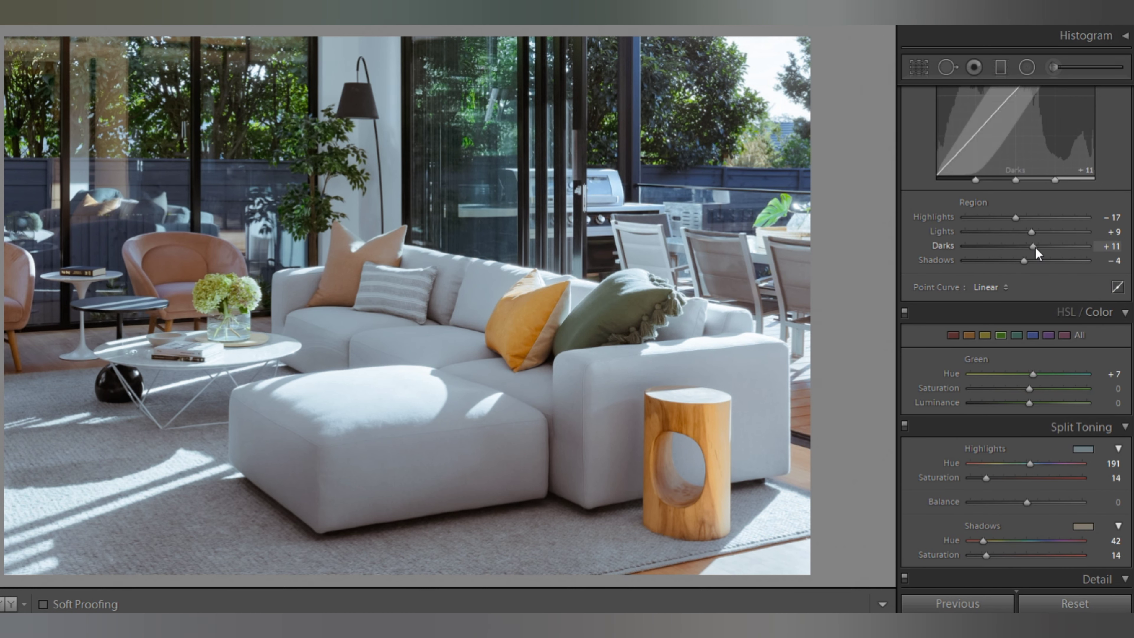
drag(1036, 250, 1041, 251)
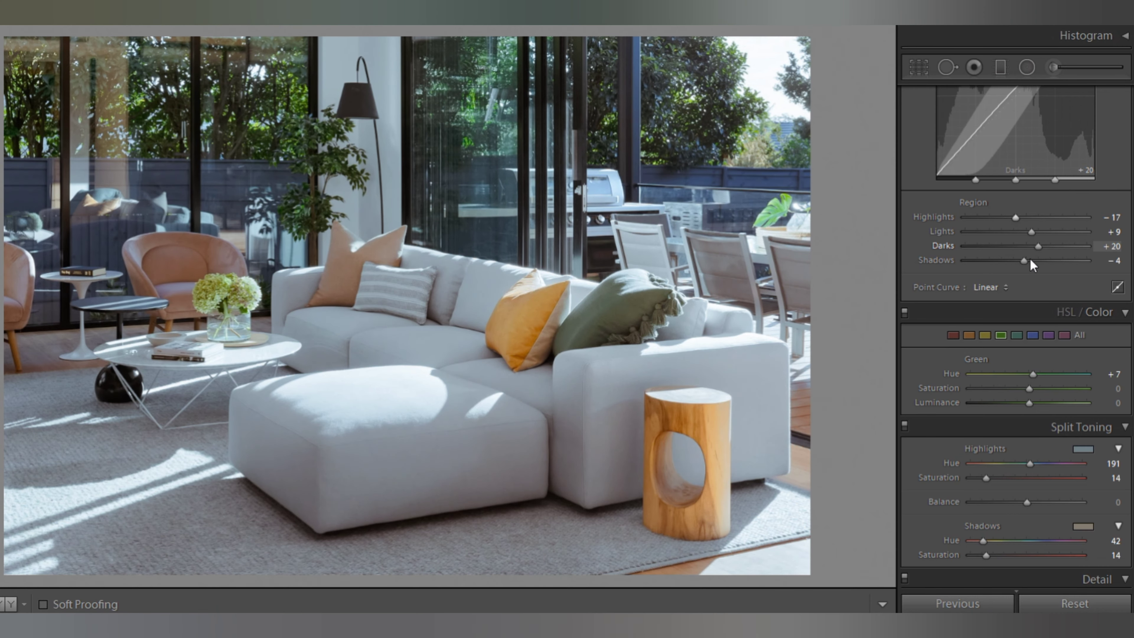
mouse_move(1025, 267)
mouse_down()
mouse_move(1060, 267)
mouse_move(1035, 277)
mouse_up()
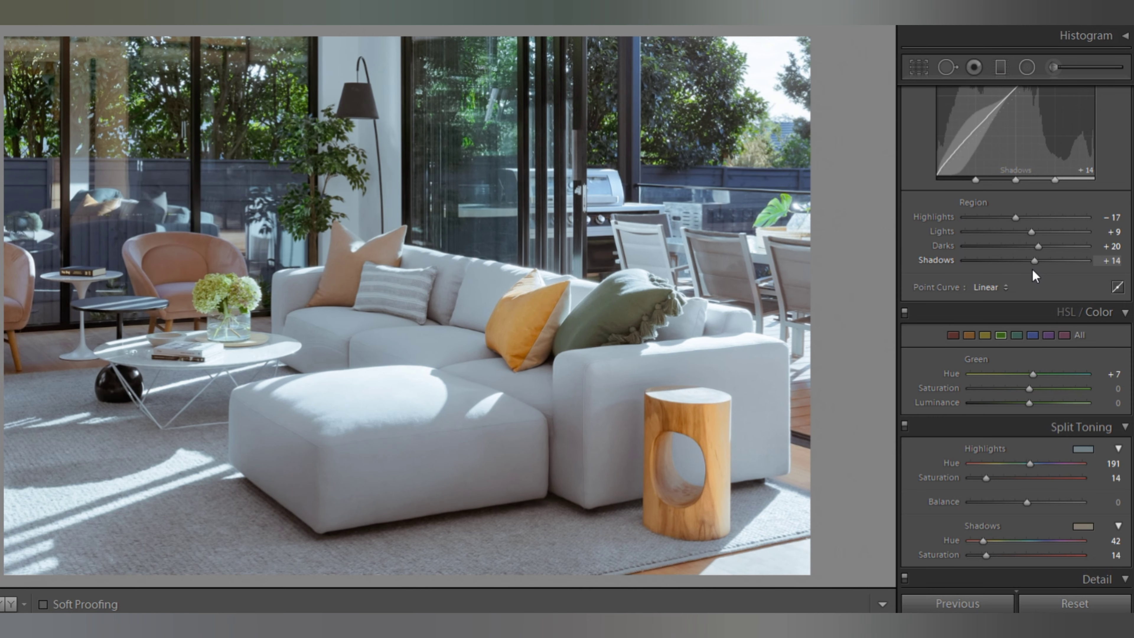
drag(1035, 276, 1033, 276)
Copy the sofa photo's settings and reset it to unedited.
key(ctrl+shift+c)
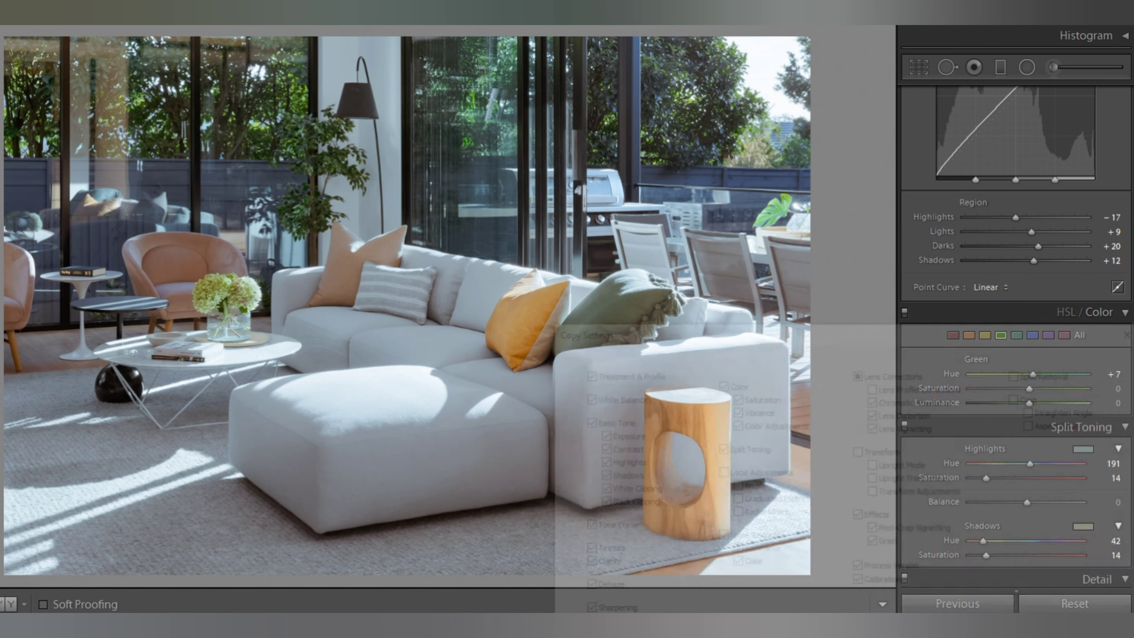
key(Return)
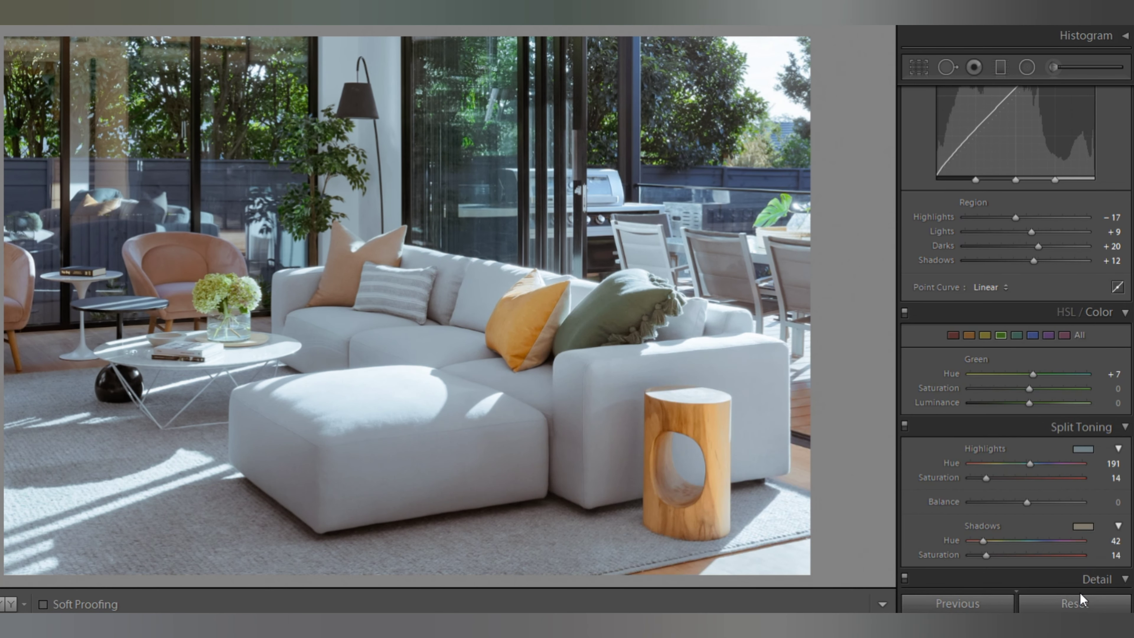
click(1075, 603)
Paste and reset the look on the two-bicycle, orange-wall bicycle and flower trike photos.
key(Right)
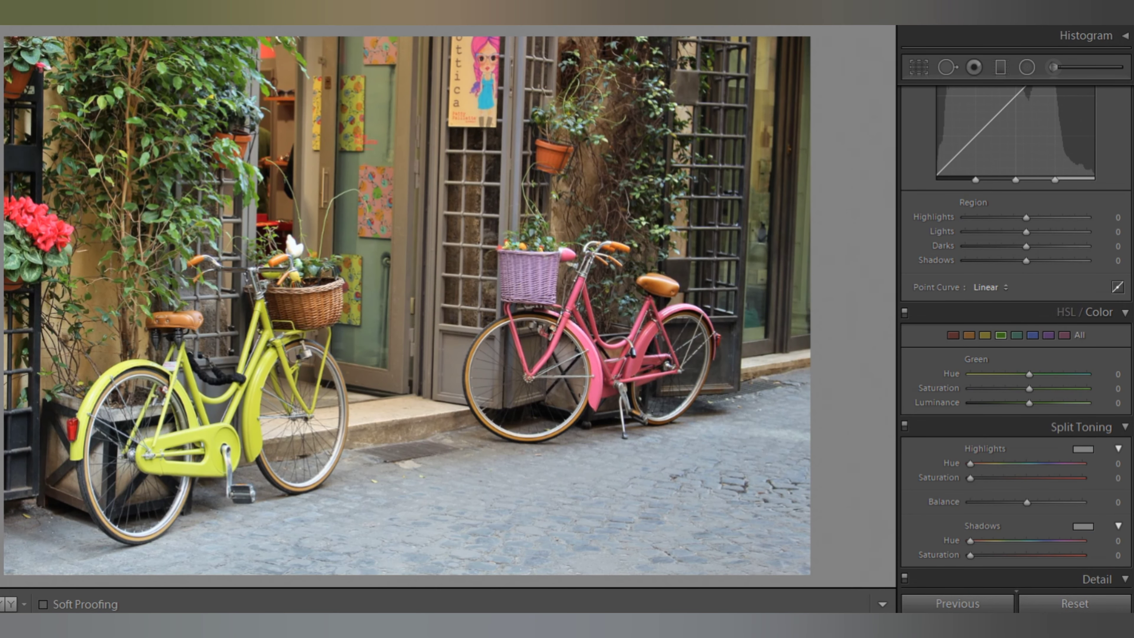
key(ctrl+shift+v)
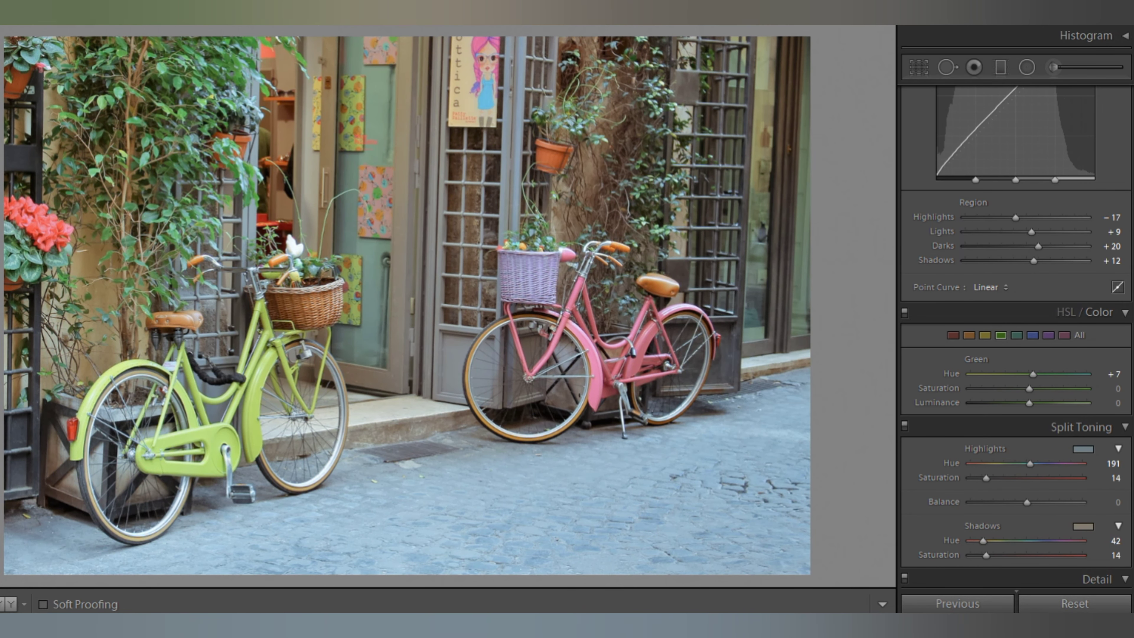
click(1049, 604)
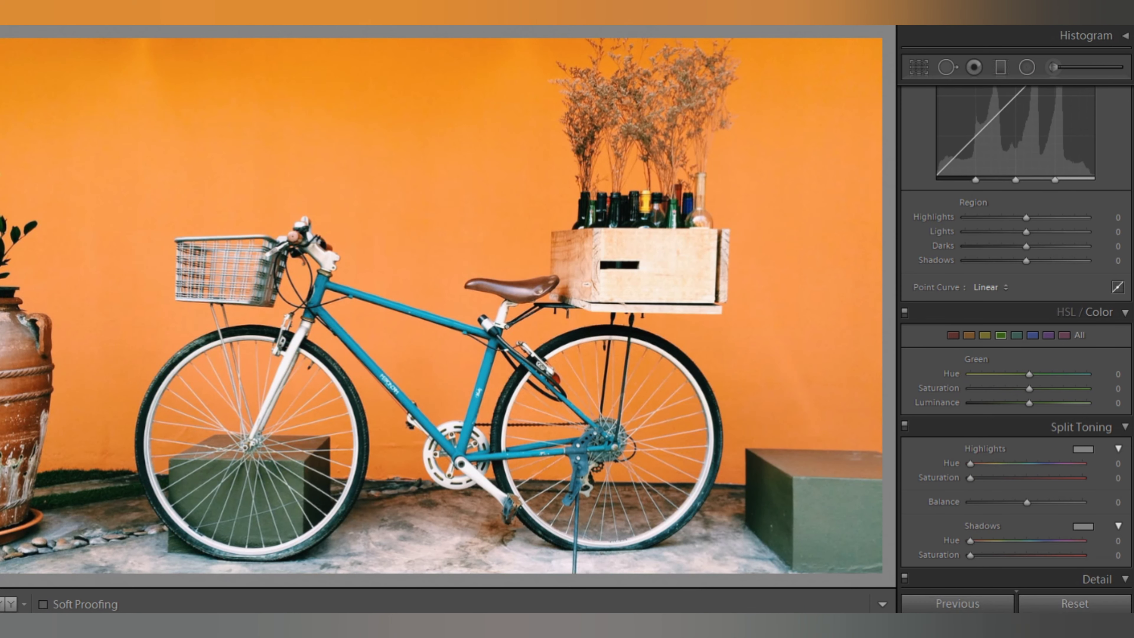
key(ctrl+shift+v)
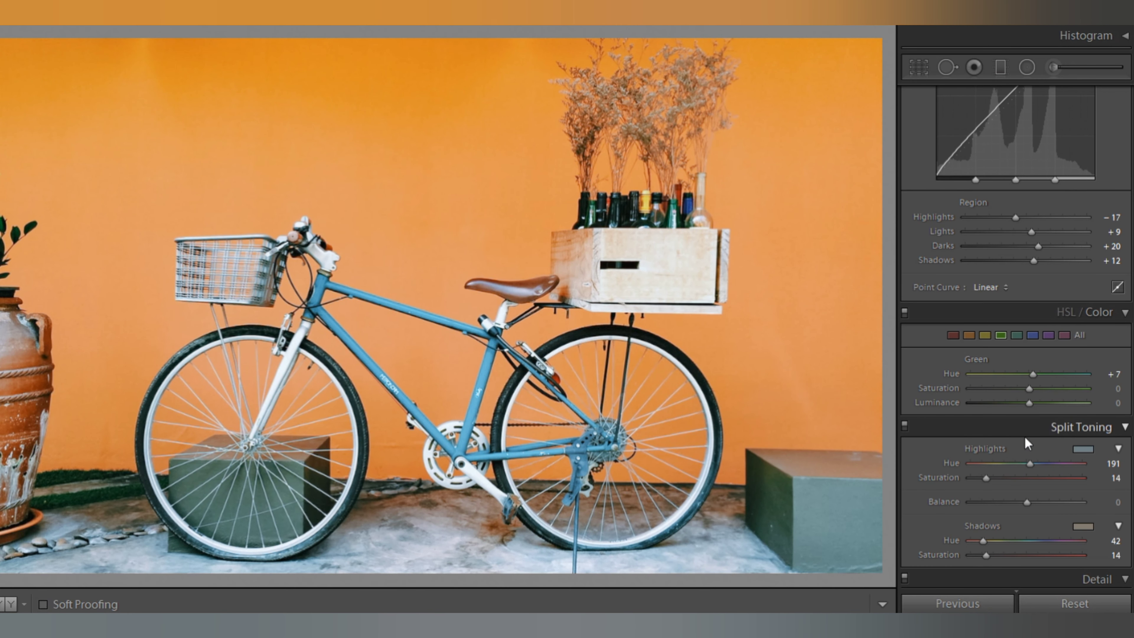
click(1082, 604)
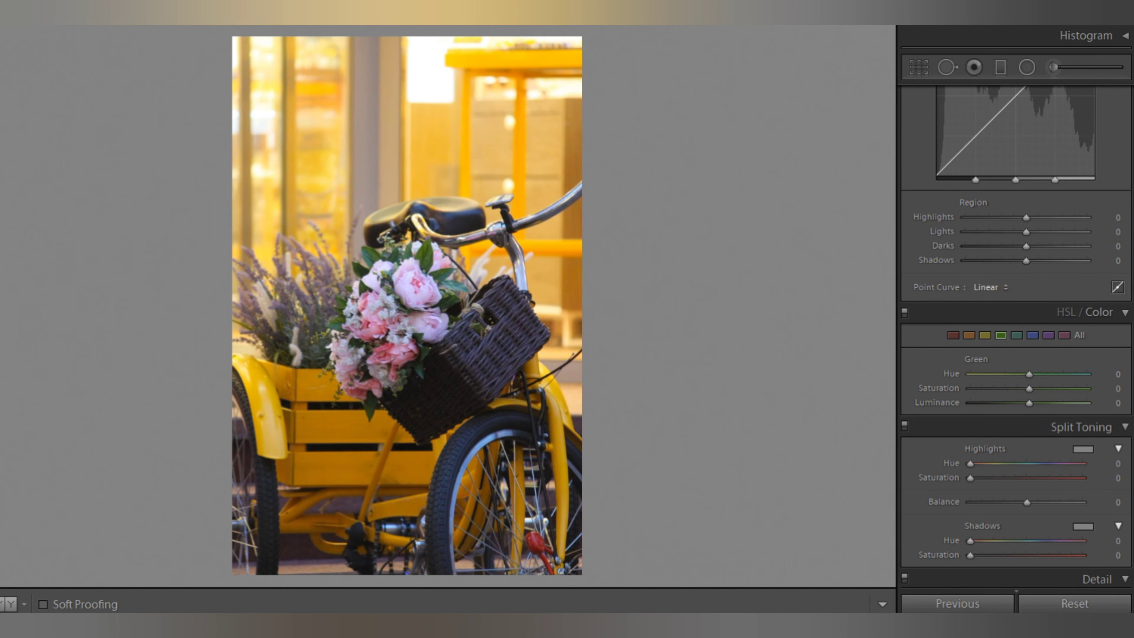
key(ctrl+shift+v)
click(1089, 604)
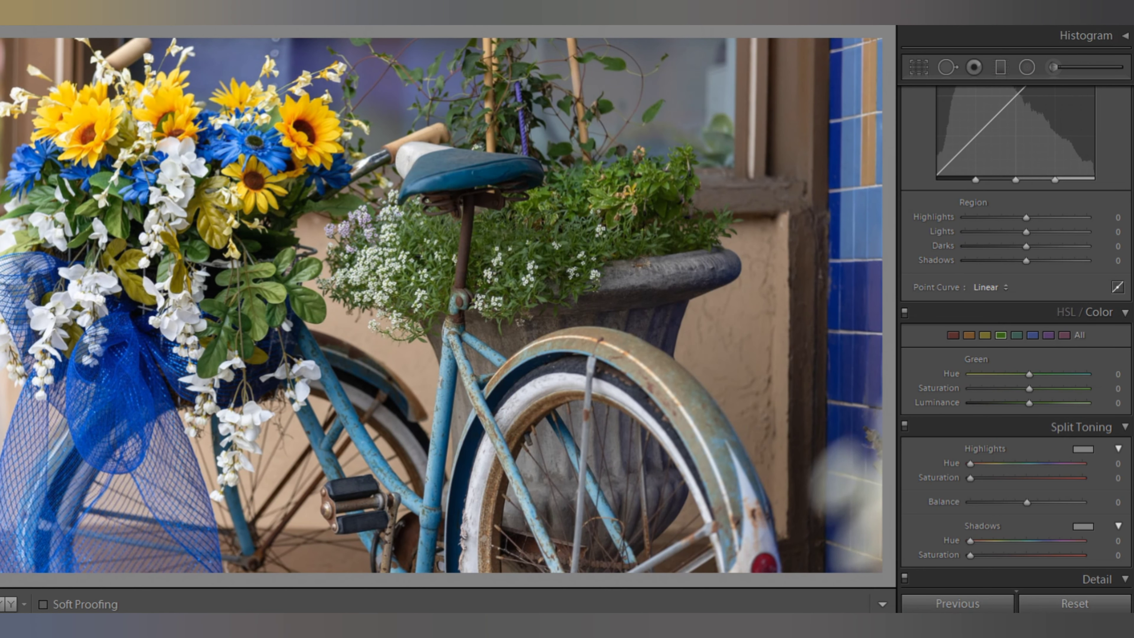
Paste the look onto the blue bicycle photo, review its settings, then reset the photo.
key(ctrl+shift+v)
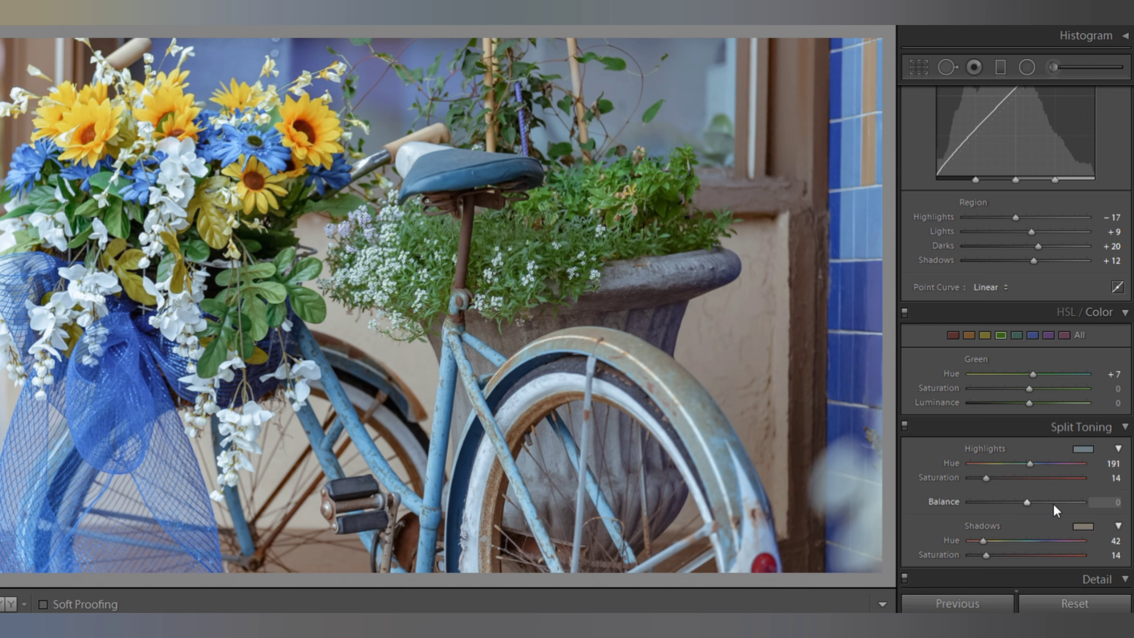
scroll(1027, 465, up, 2)
scroll(1013, 431, up, 3)
scroll(1005, 375, up, 3)
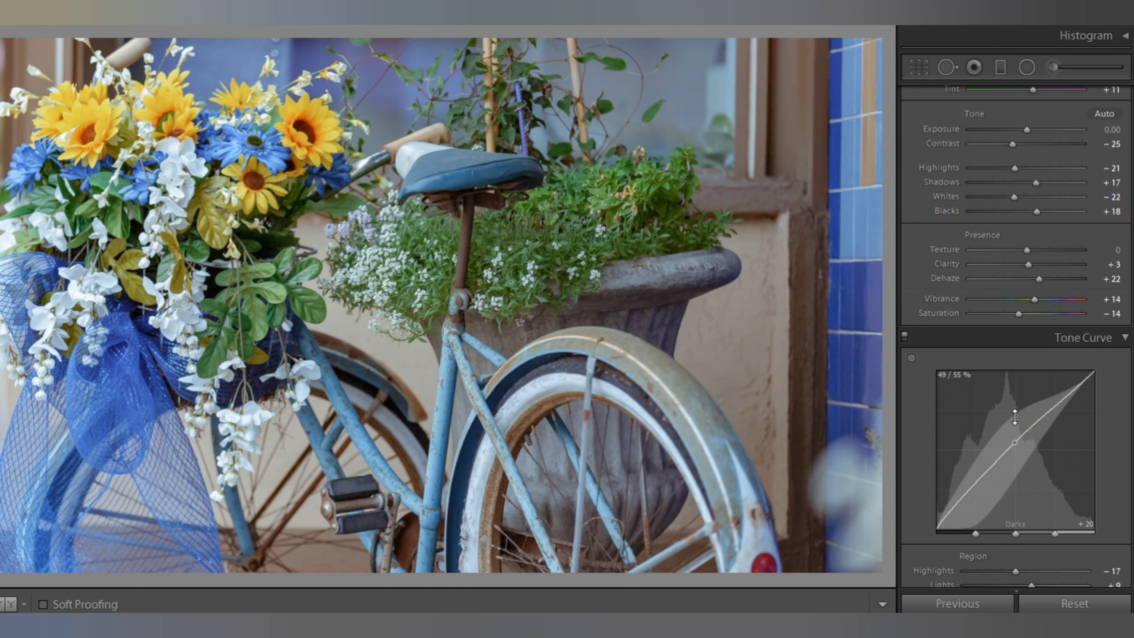
scroll(1015, 420, down, 3)
scroll(1019, 393, up, 6)
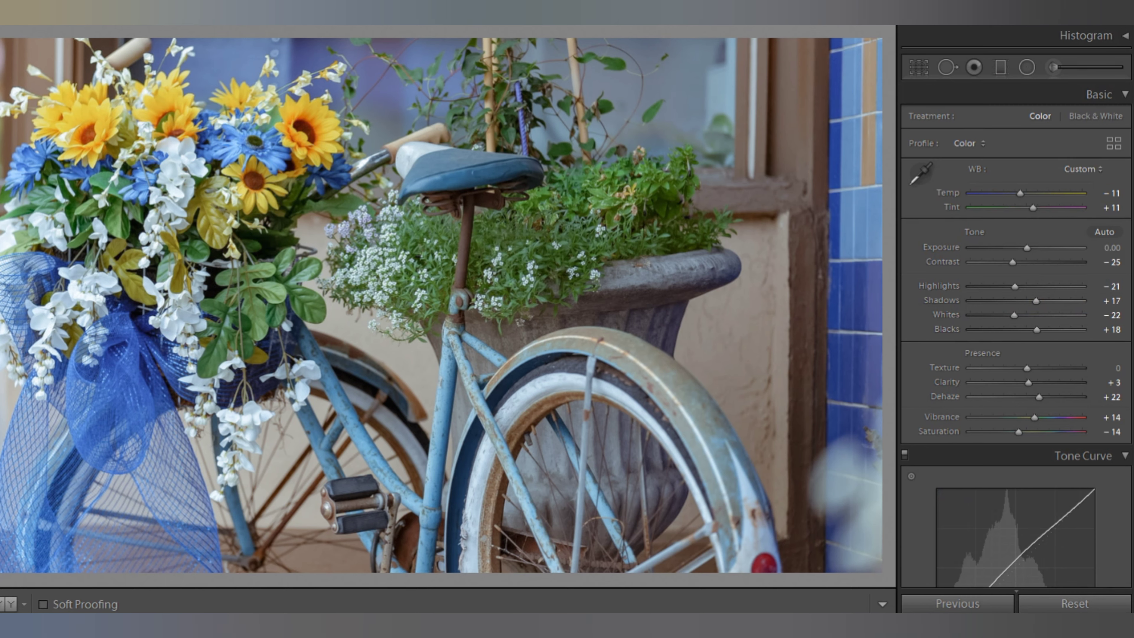
click(1080, 602)
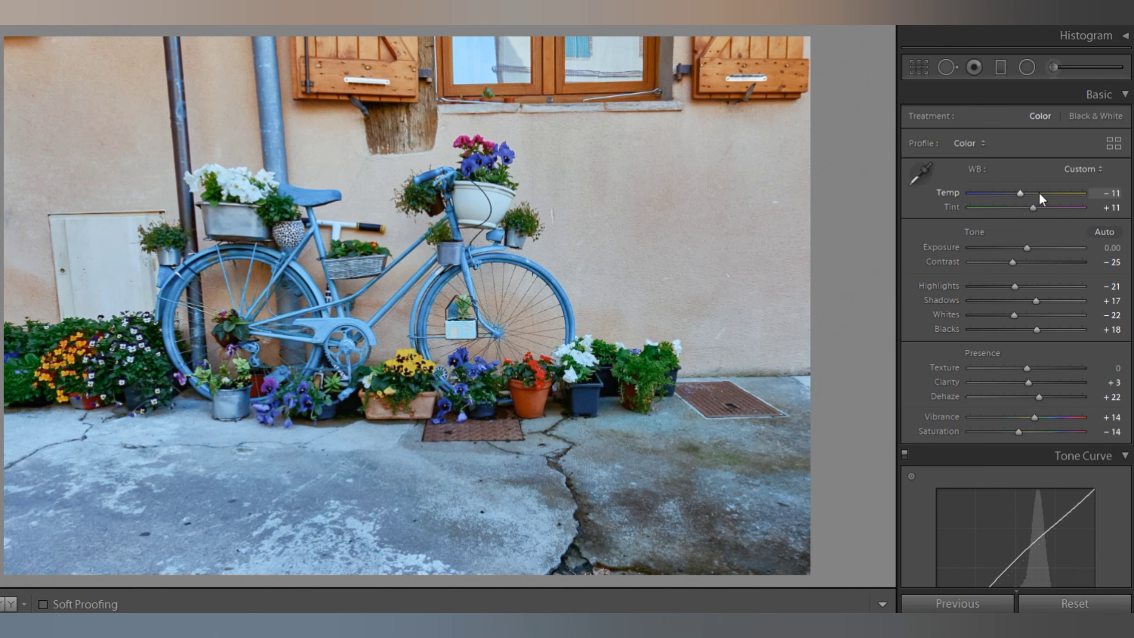
Try a lower Tint and undo it, then paste and compare the look on the beach table photo.
drag(1032, 208, 1016, 220)
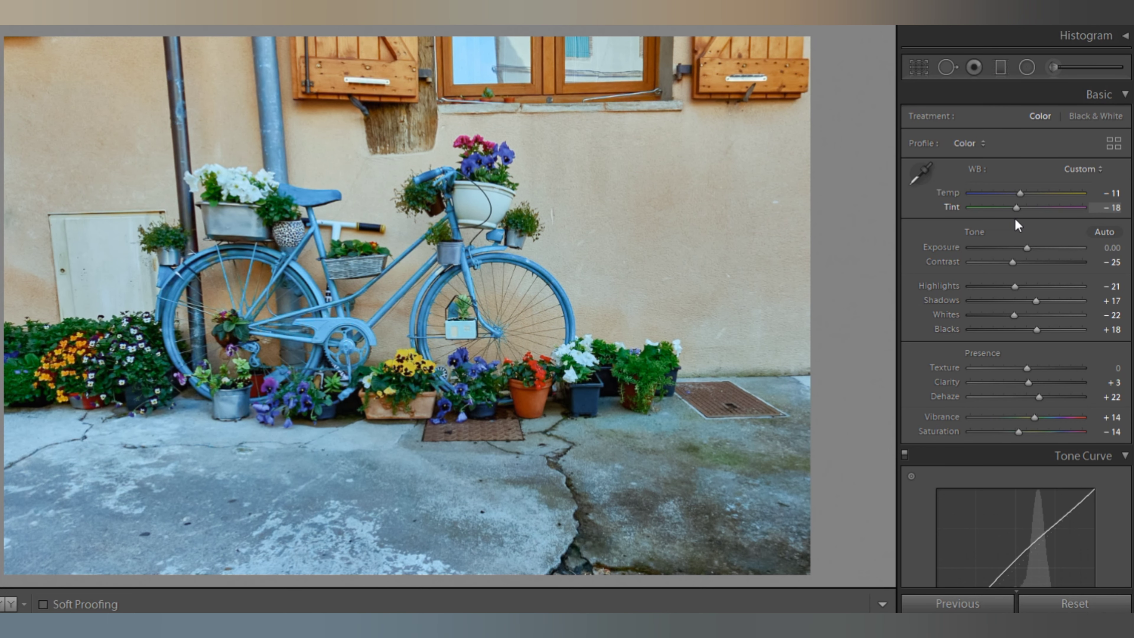
key(ctrl+z)
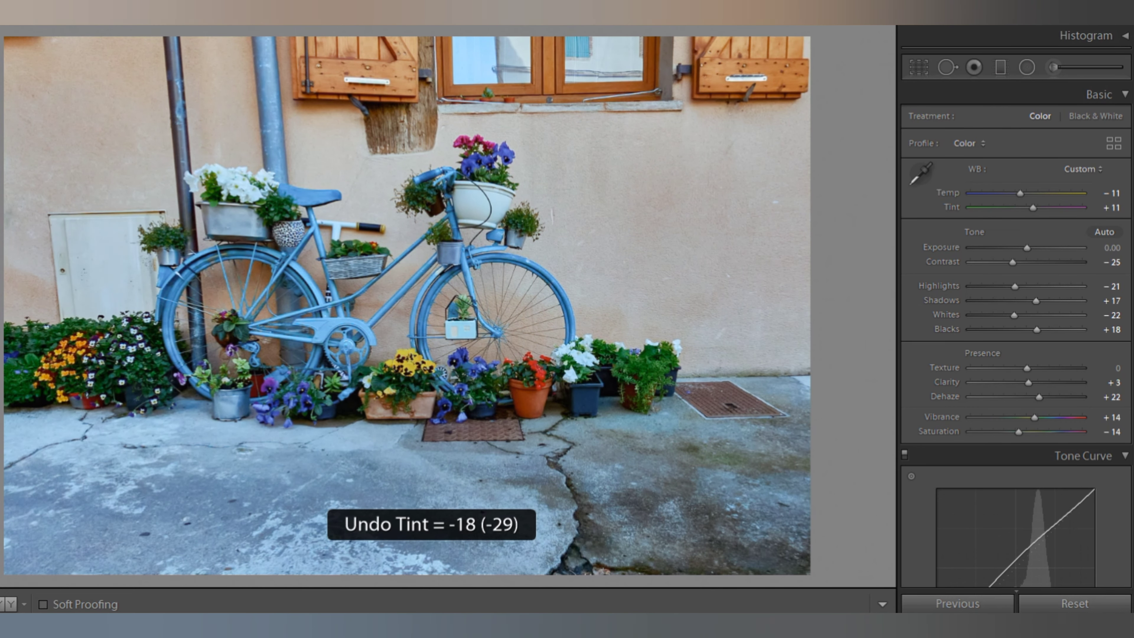
click(1079, 603)
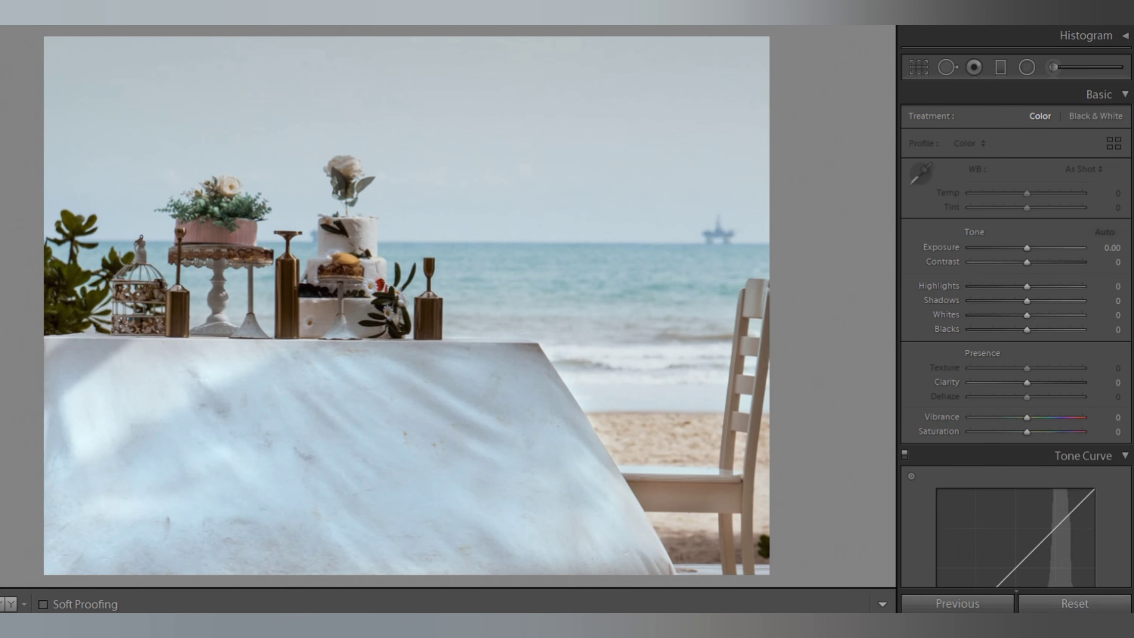
key(ctrl+shift+v)
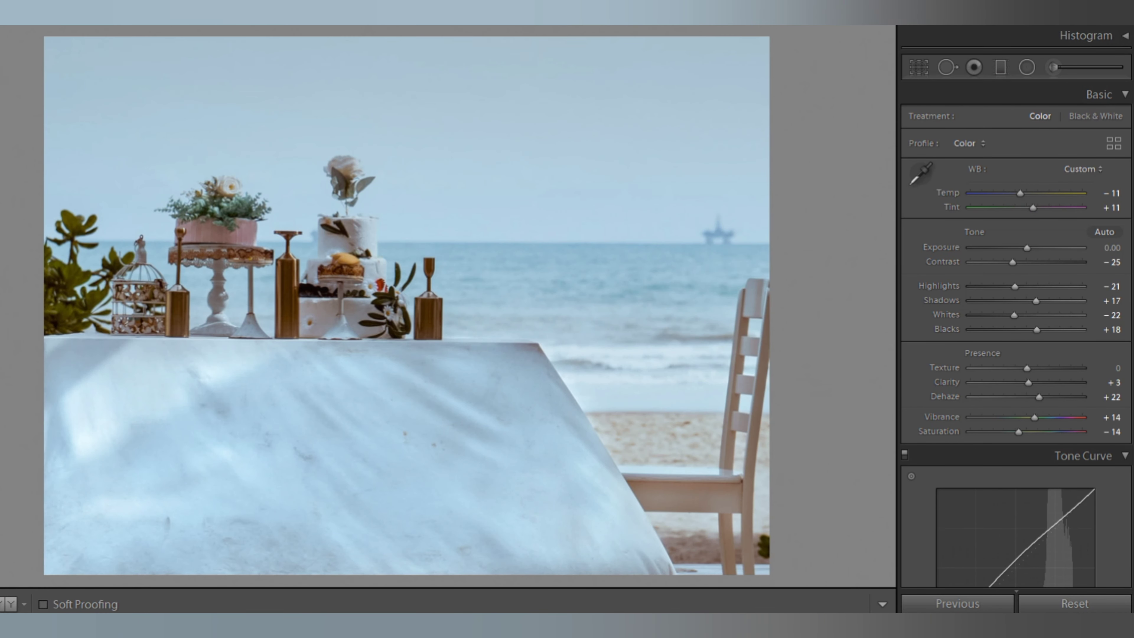
click(1069, 604)
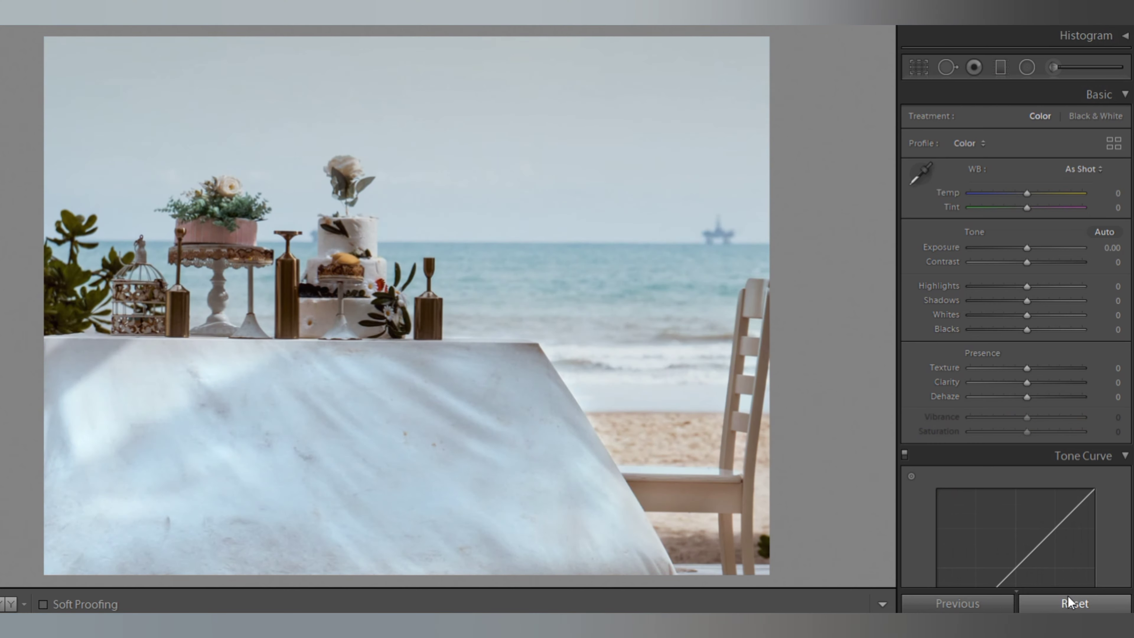
Paste the look onto the centrepiece, garden bicycle and Kaffee Haus photos, comparing each with unedited.
key(ctrl+shift+v)
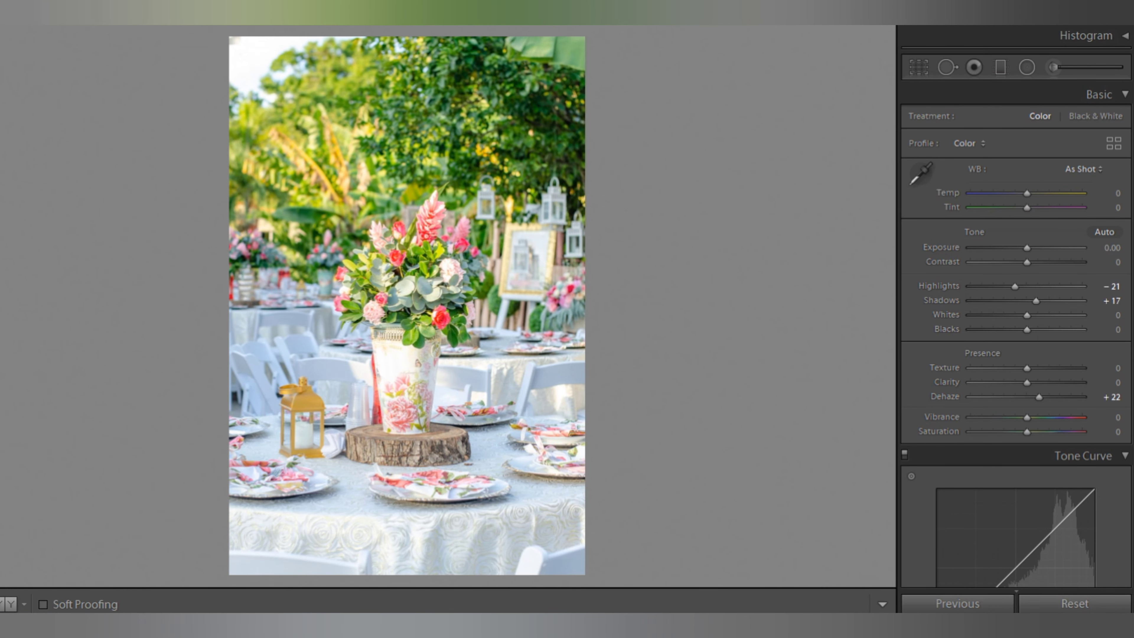
click(1092, 598)
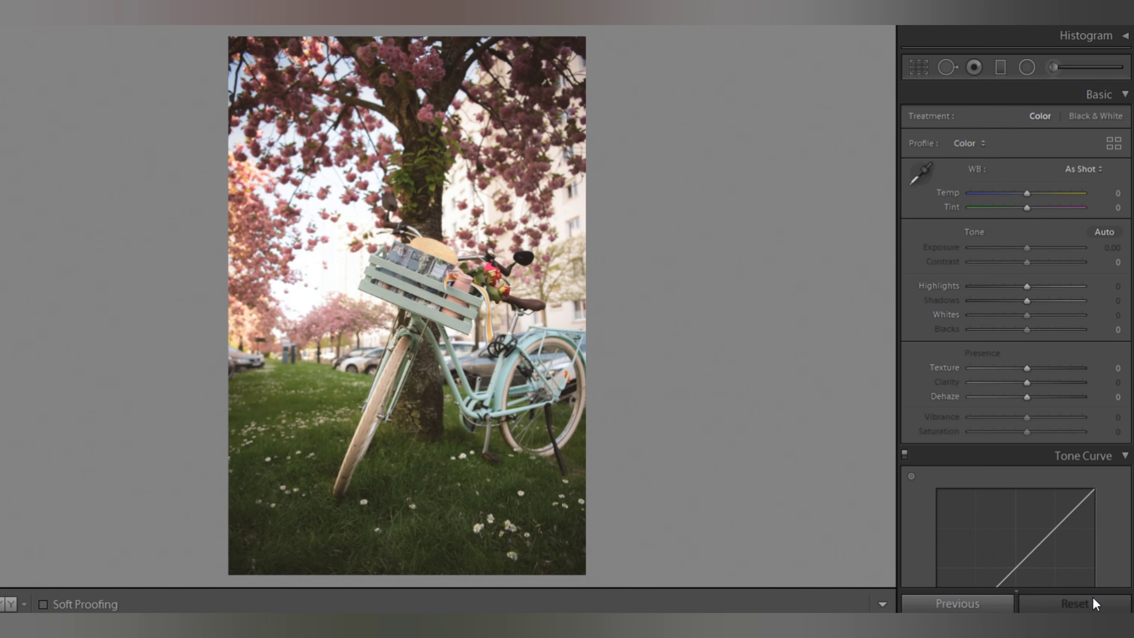
key(ctrl+shift+v)
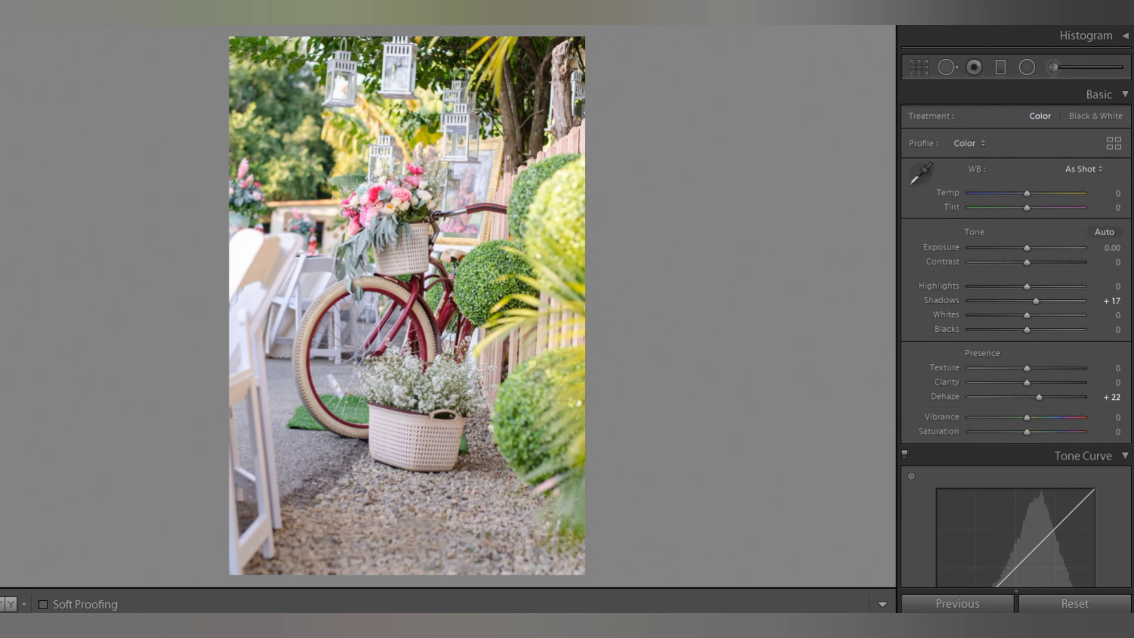
click(1081, 605)
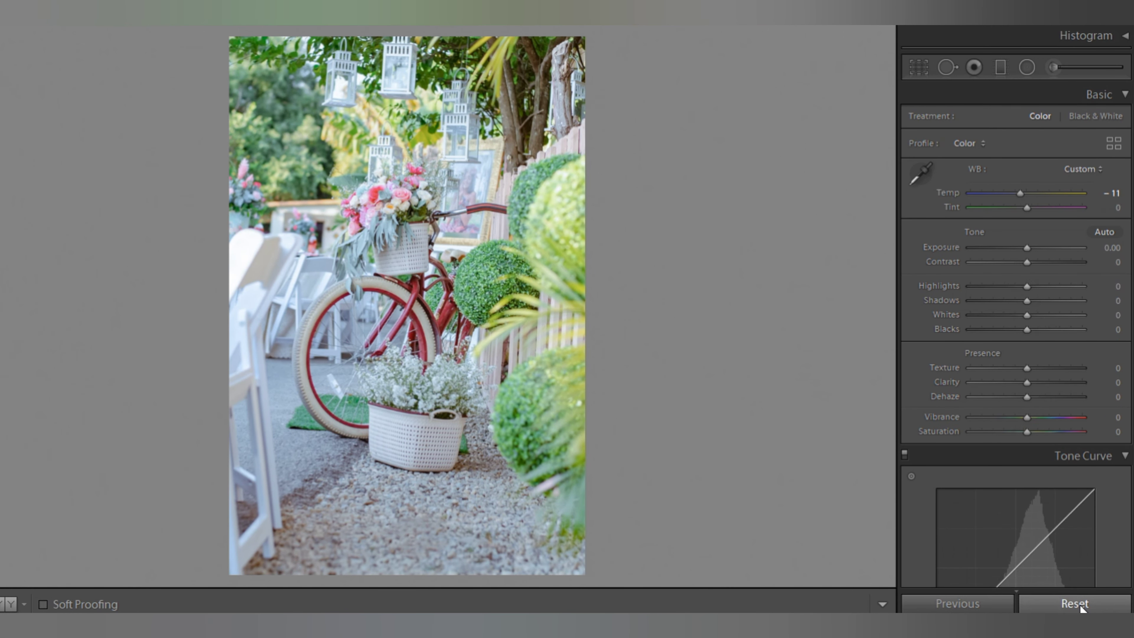
key(ctrl+shift+v)
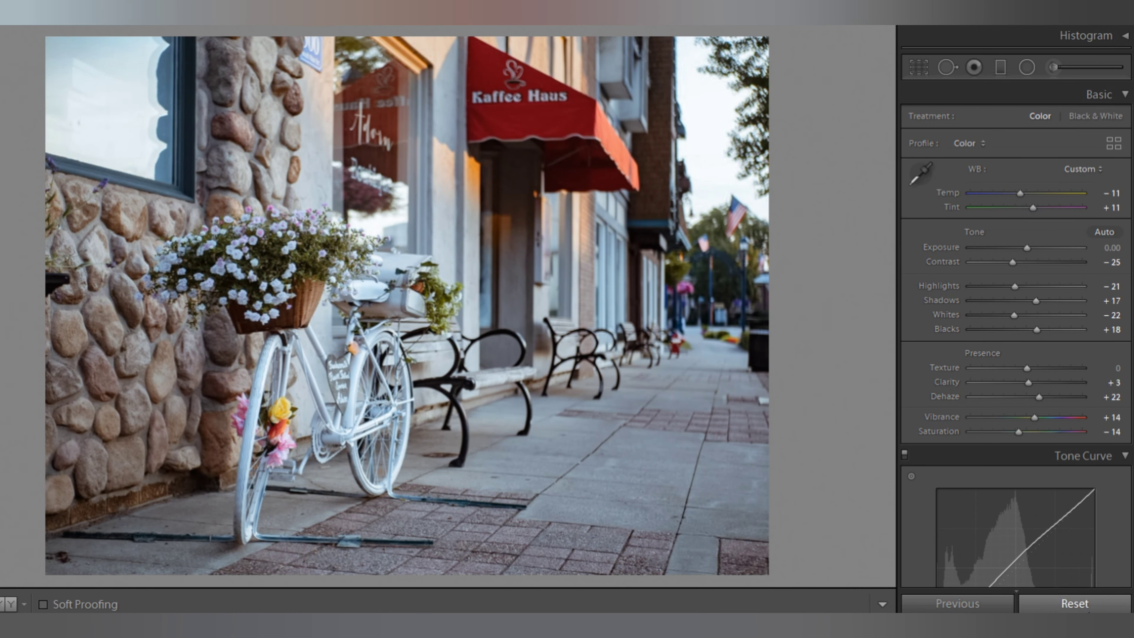
click(1092, 608)
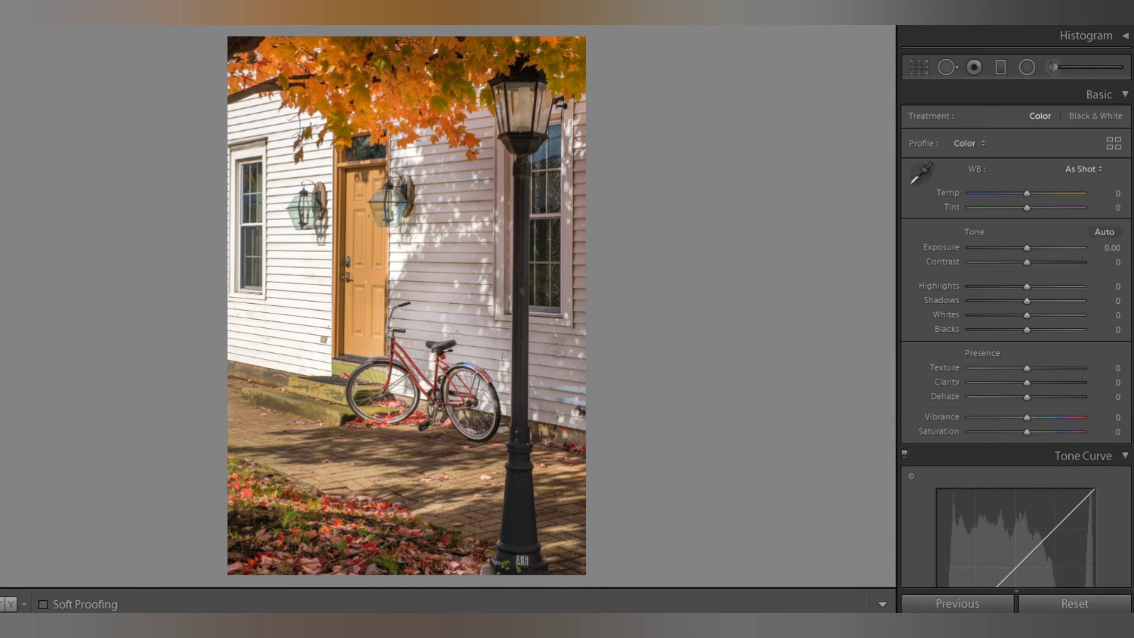
Paste the look onto the autumn bicycle photo and set Blacks +22, Shadows +26.
key(ctrl+shift+v)
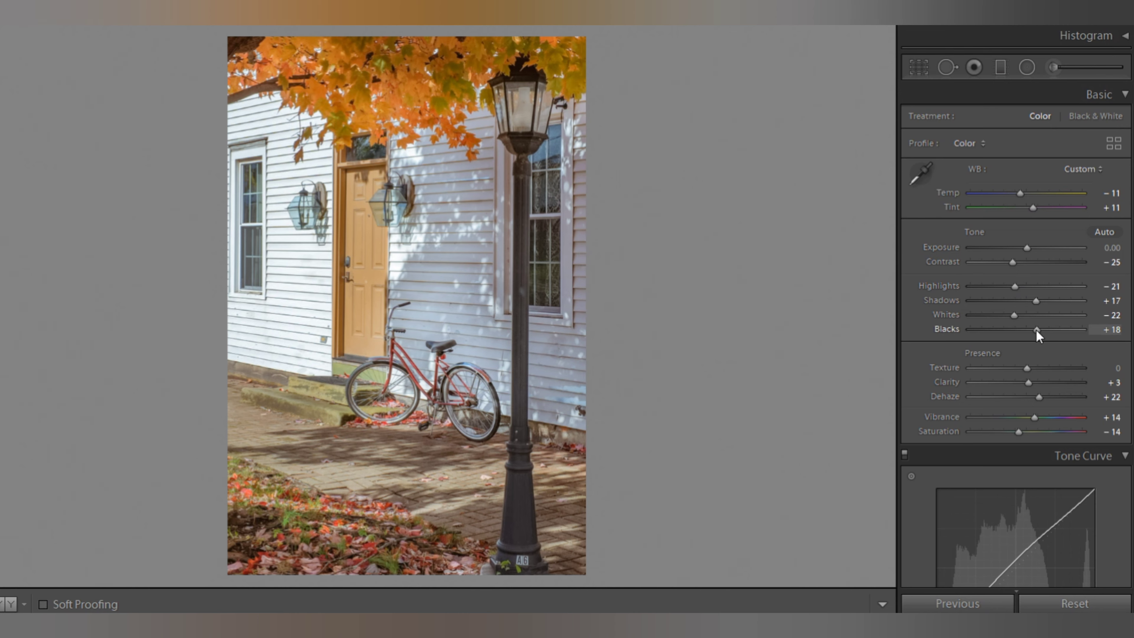
drag(1037, 330, 1039, 331)
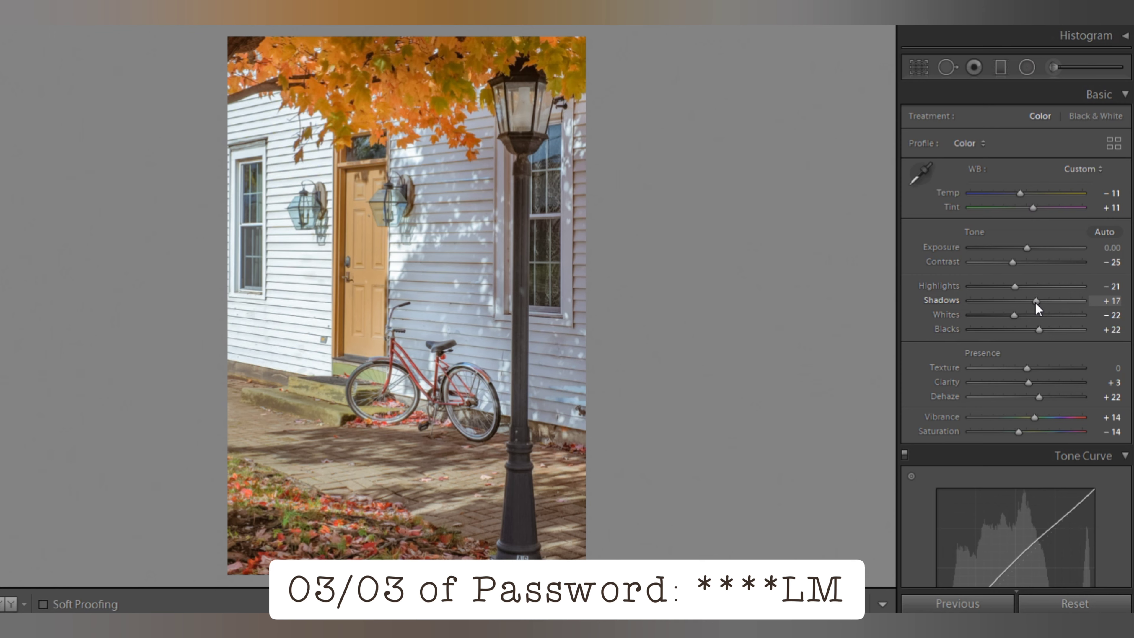
drag(1036, 304, 1042, 304)
Copy the autumn photo's settings and reset it to unedited.
key(ctrl+shift+c)
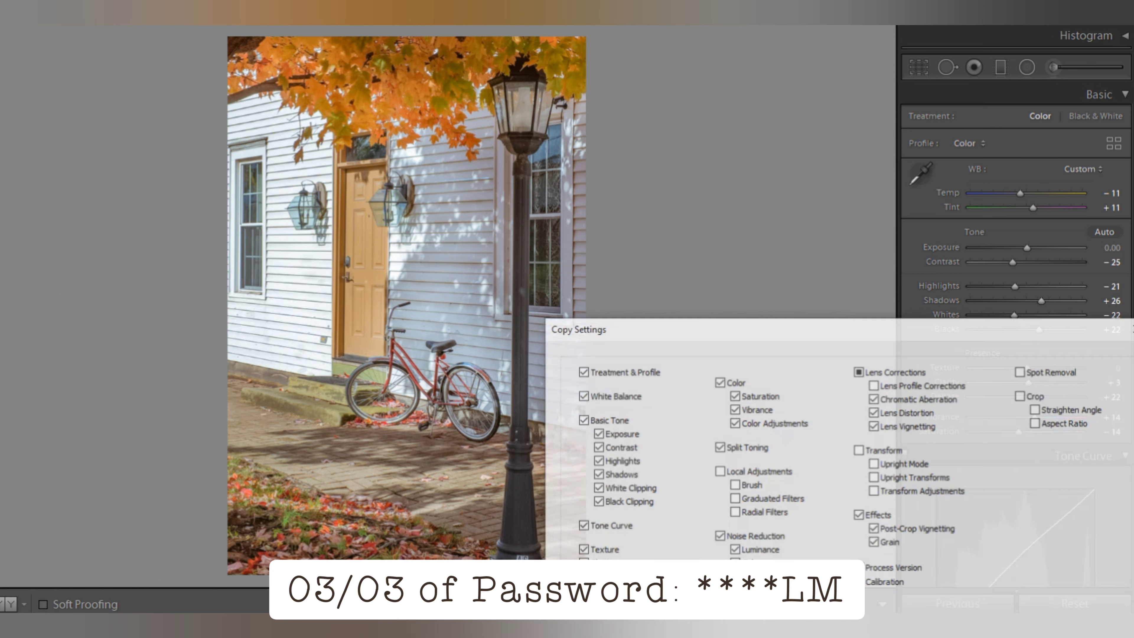
click(1073, 603)
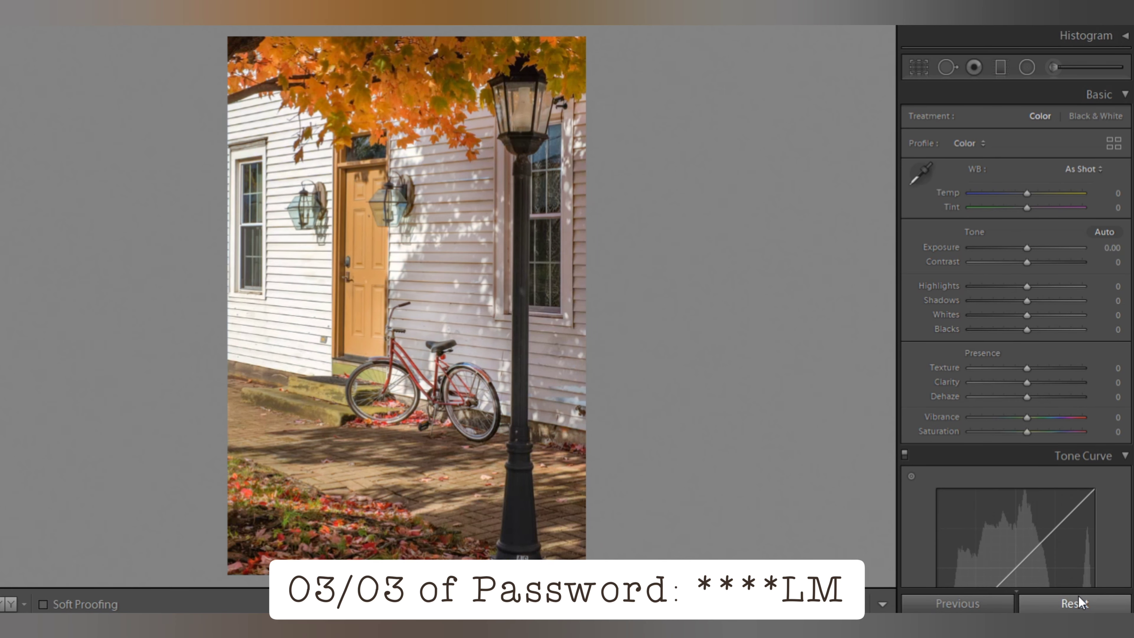
click(1078, 596)
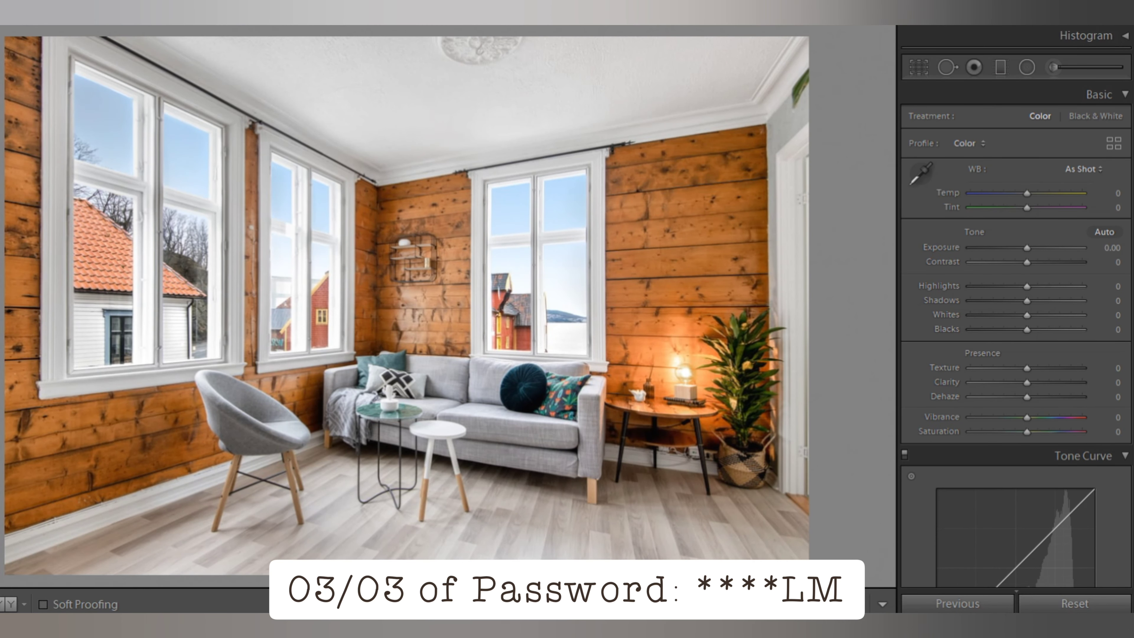
Paste the cool look onto the living-room interior and harbour boat photos.
key(ctrl+shift+v)
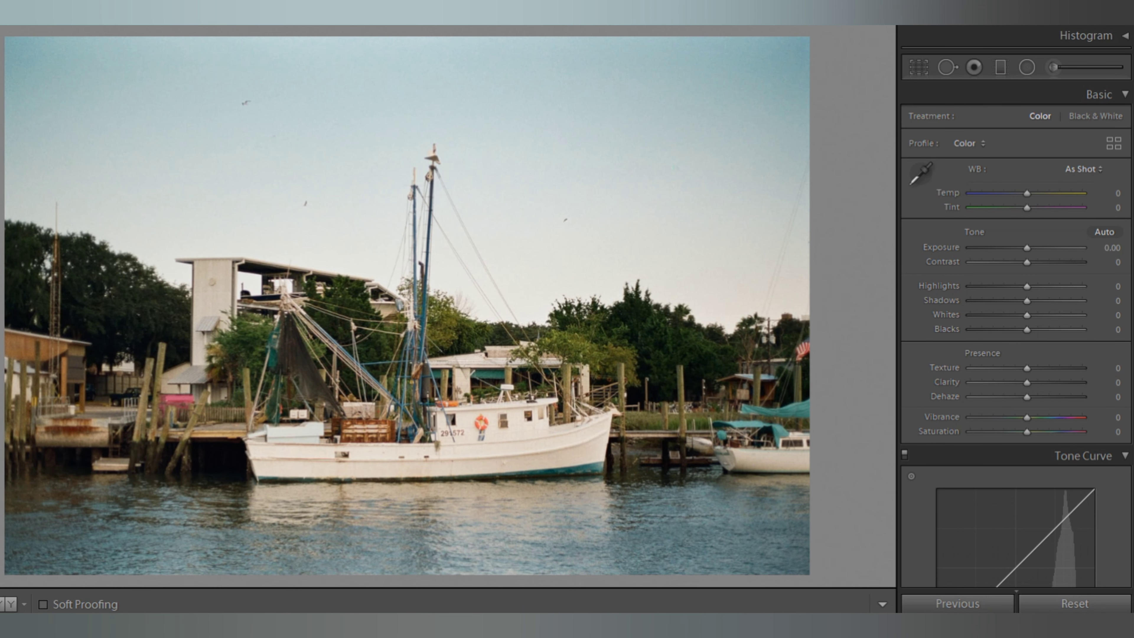
key(ctrl+shift+v)
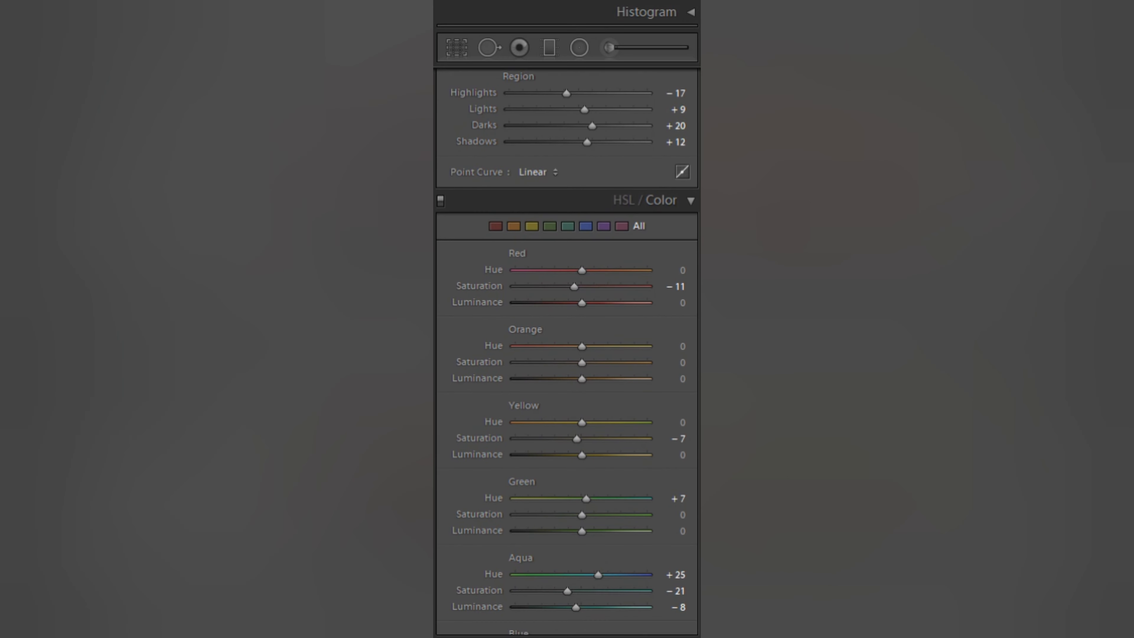
scroll(568, 351, down, 2)
scroll(567, 351, down, 2)
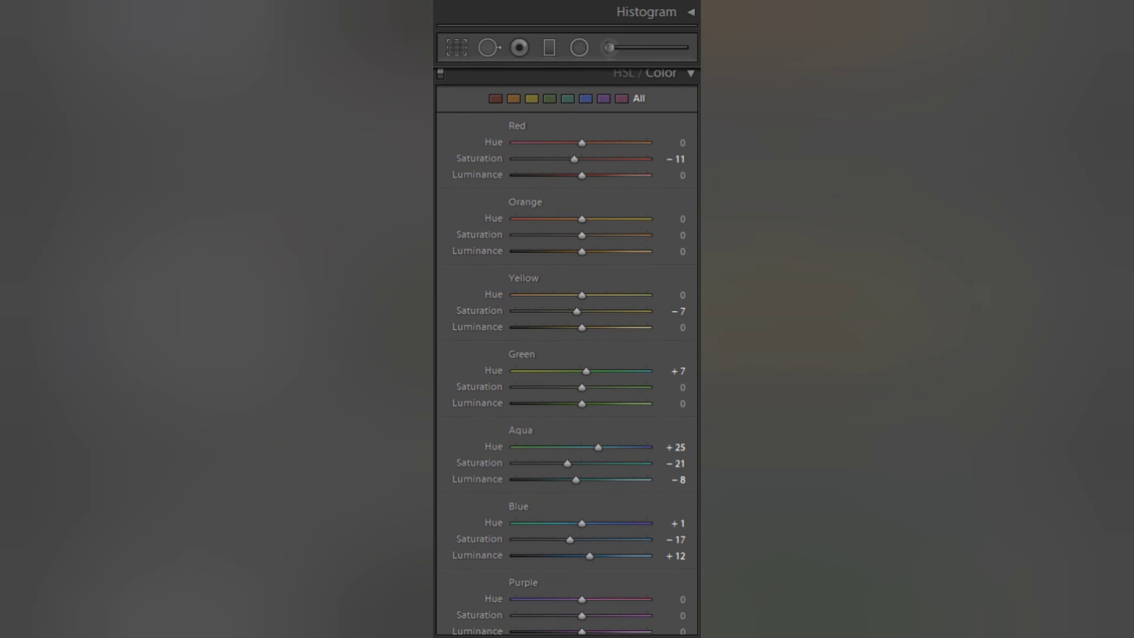
scroll(567, 351, down, 1)
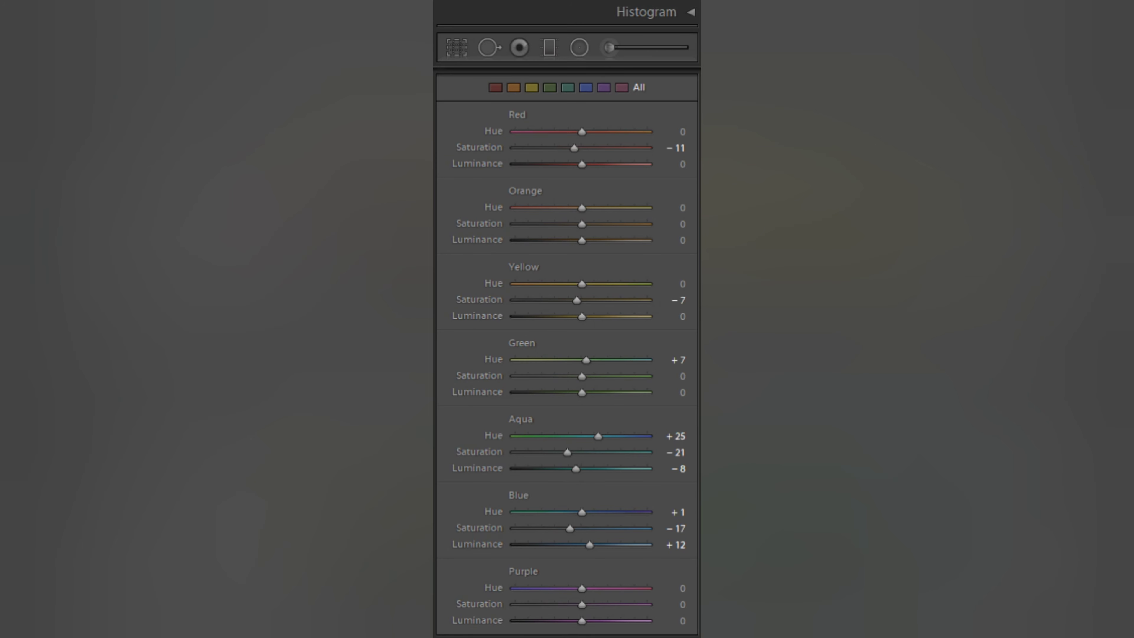
scroll(567, 351, down, 2)
scroll(567, 351, down, 3)
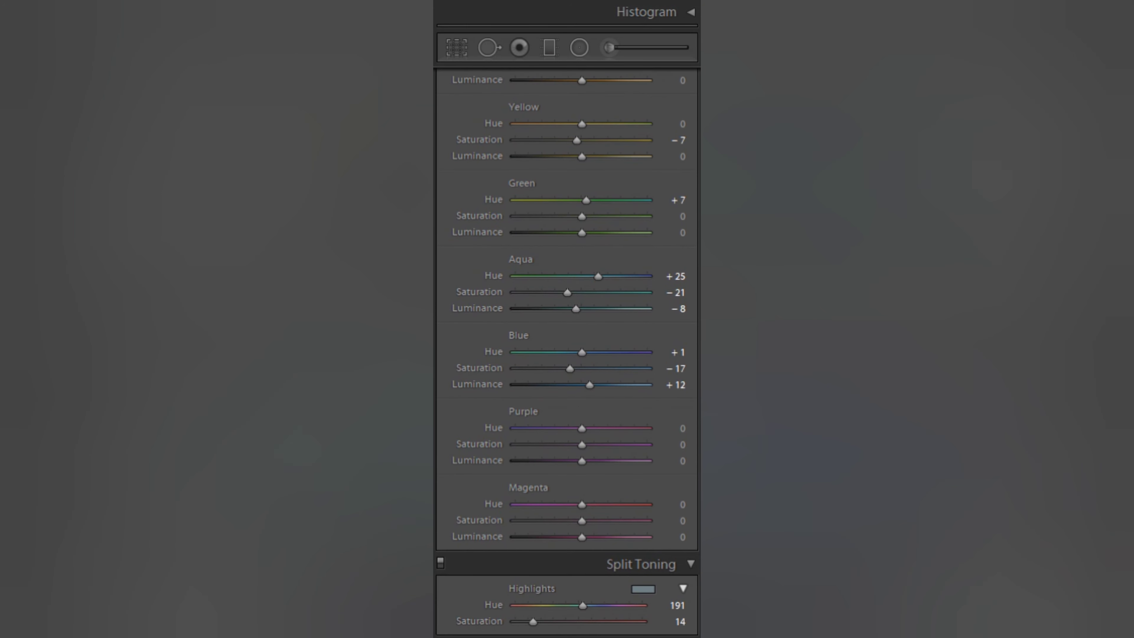
scroll(567, 351, down, 3)
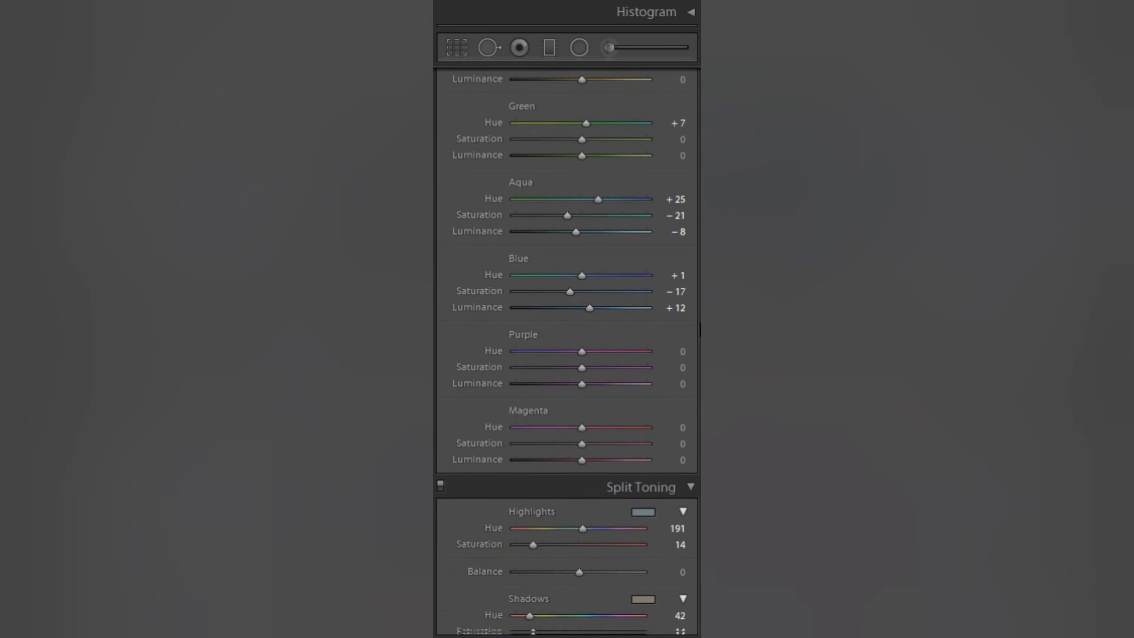
scroll(567, 351, down, 3)
scroll(567, 352, down, 1)
scroll(700, 358, down, 2)
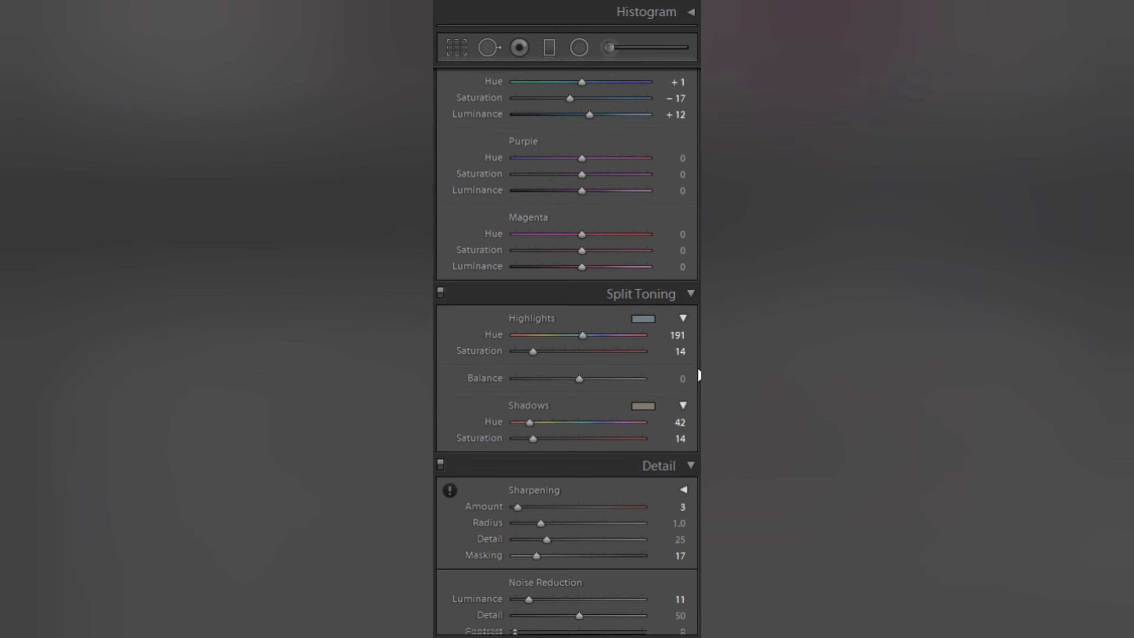
scroll(699, 376, down, 5)
scroll(699, 402, down, 1)
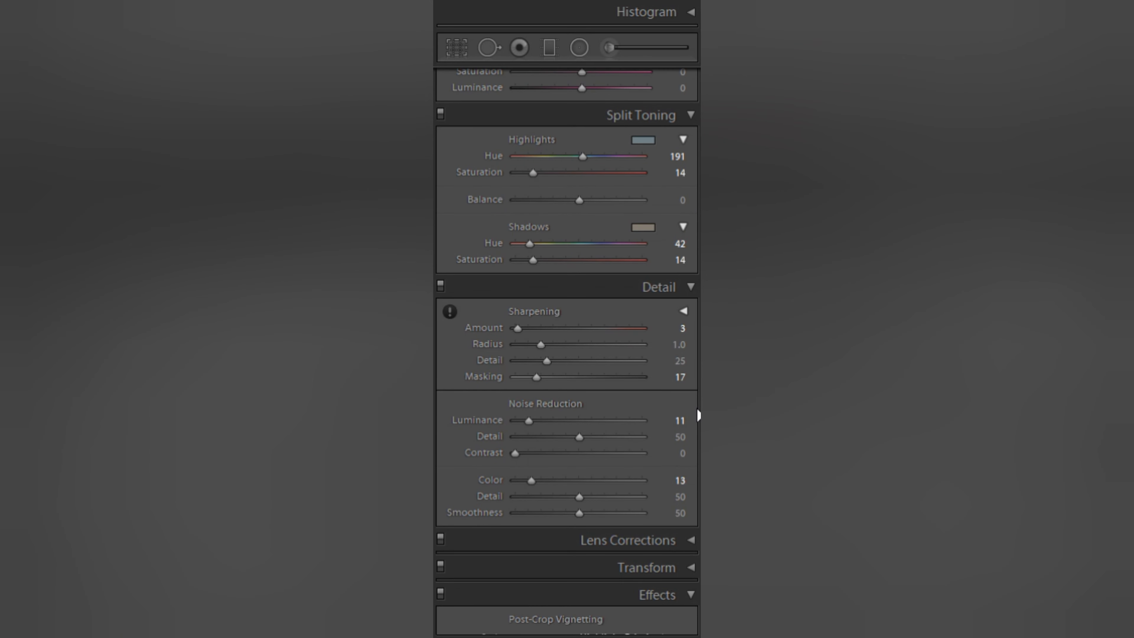
scroll(697, 422, down, 2)
scroll(698, 442, down, 4)
scroll(699, 464, down, 3)
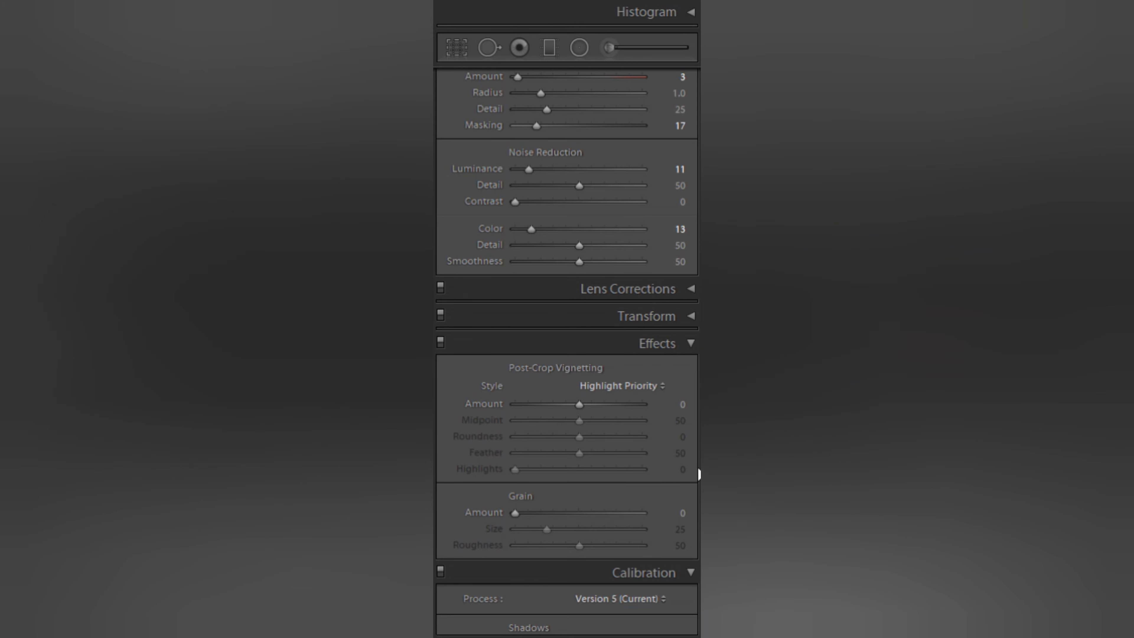
scroll(699, 473, down, 4)
scroll(698, 504, down, 3)
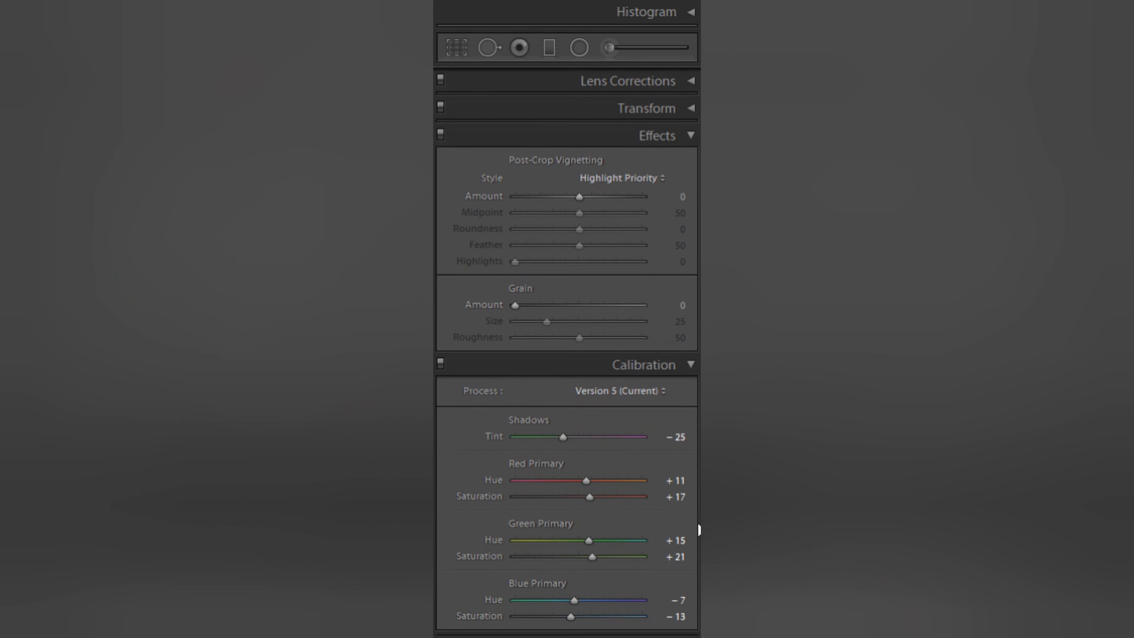